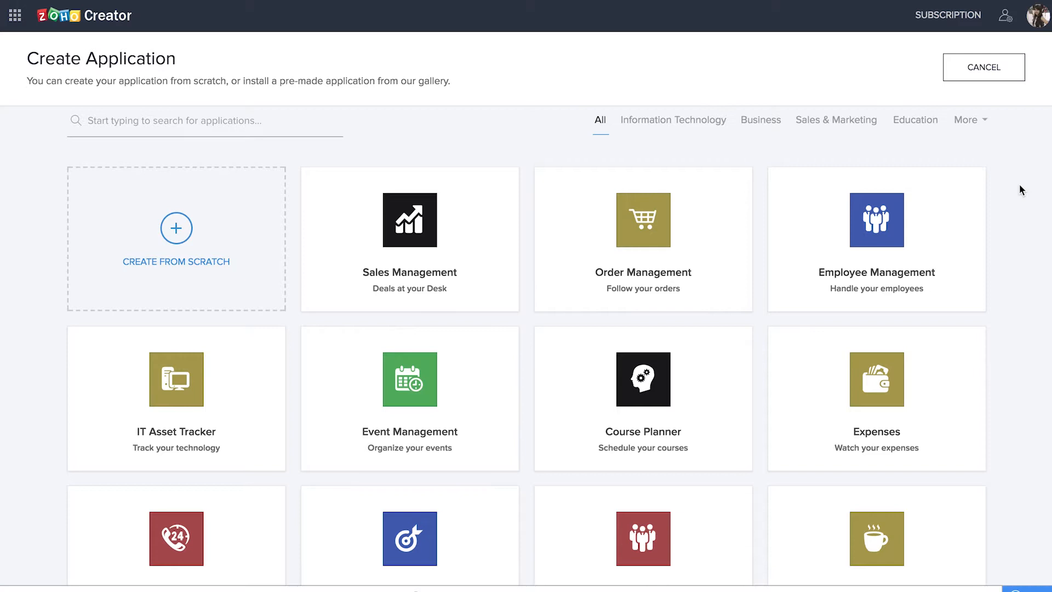
# - Browse the gallery of pre-made applications for available templates
pyautogui.scroll(-5, 1020, 189)
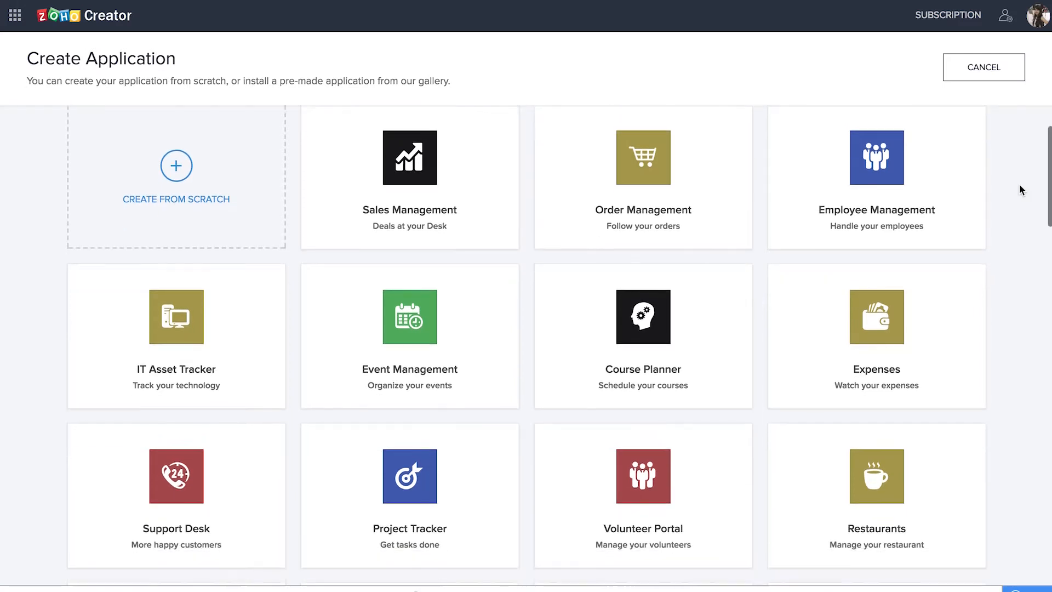
pyautogui.scroll(-3, 1019, 185)
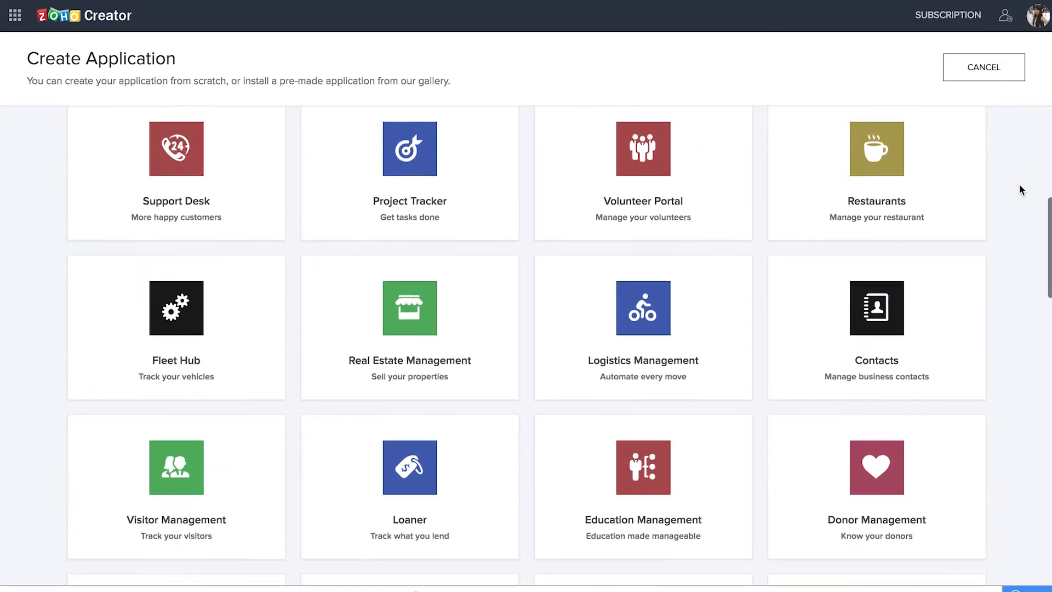
pyautogui.scroll(-5, 1019, 189)
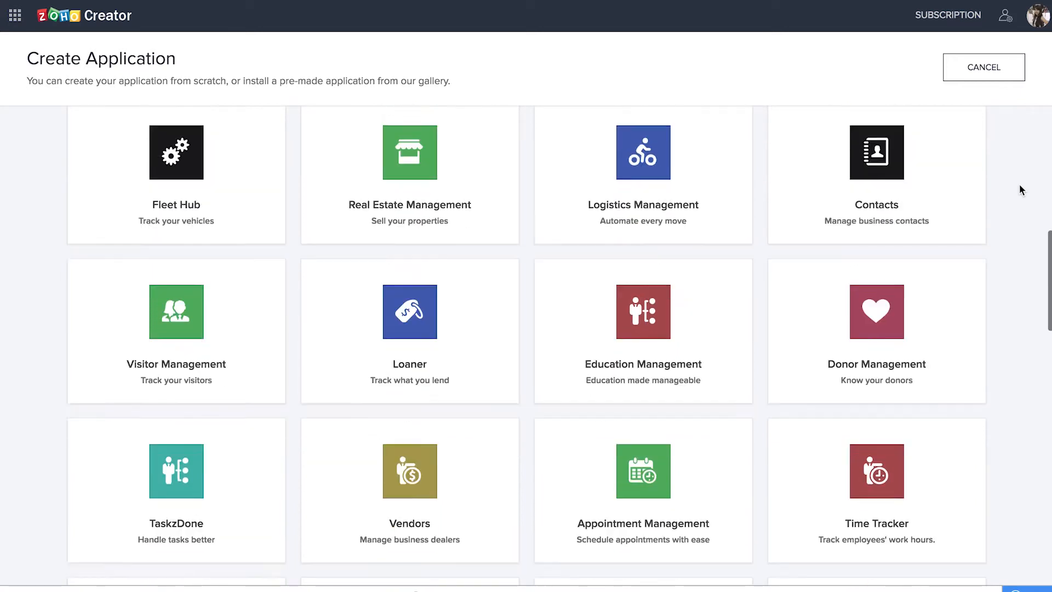
pyautogui.moveTo(163, 189)
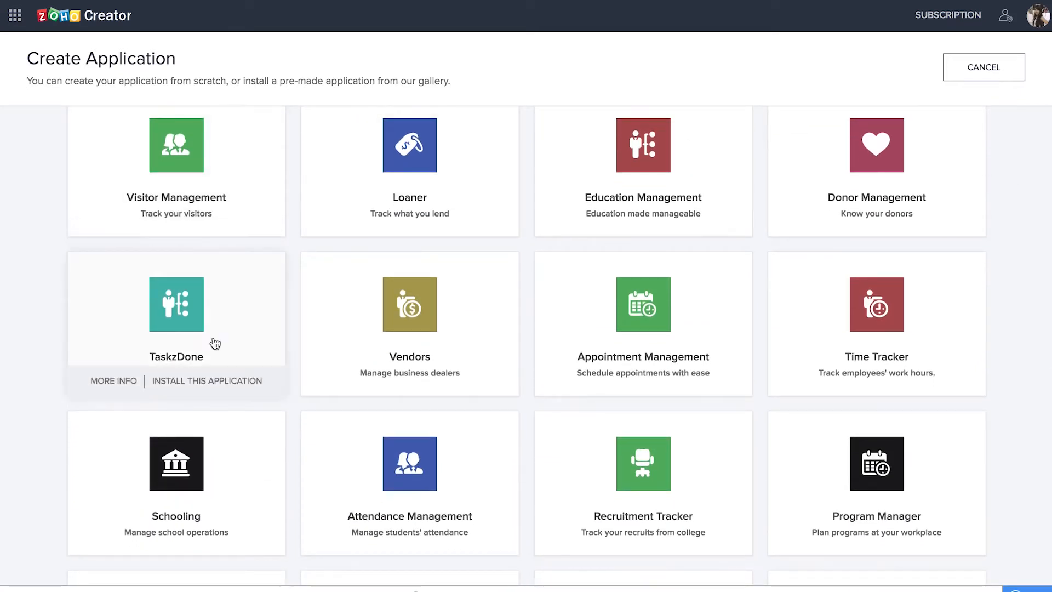
pyautogui.moveTo(155, 389)
pyautogui.scroll(5, 38, 301)
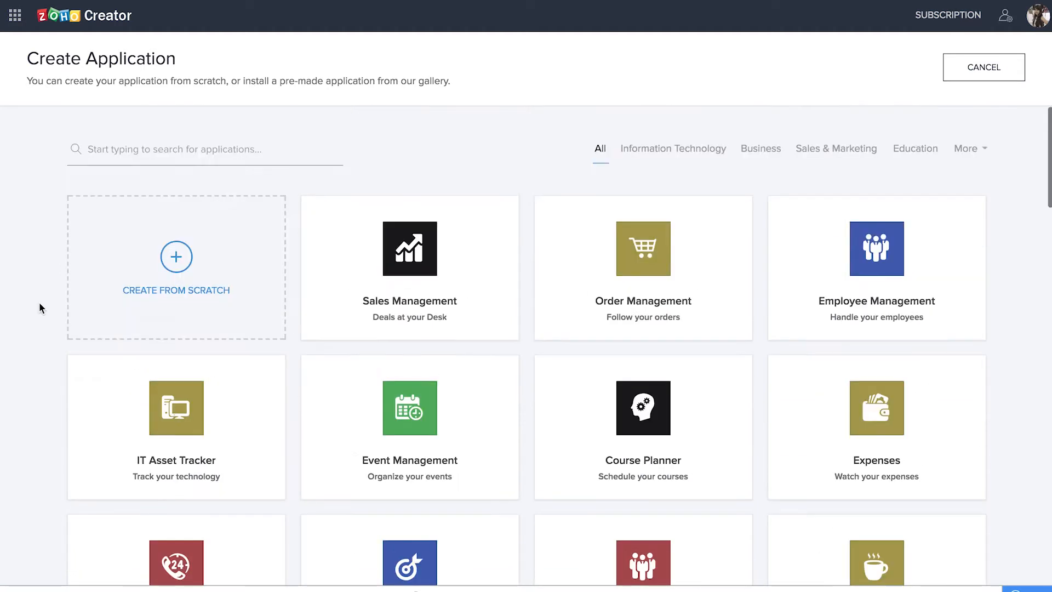
# - Create an application from scratch named "App Dna- Task Manager"
pyautogui.click(187, 263)
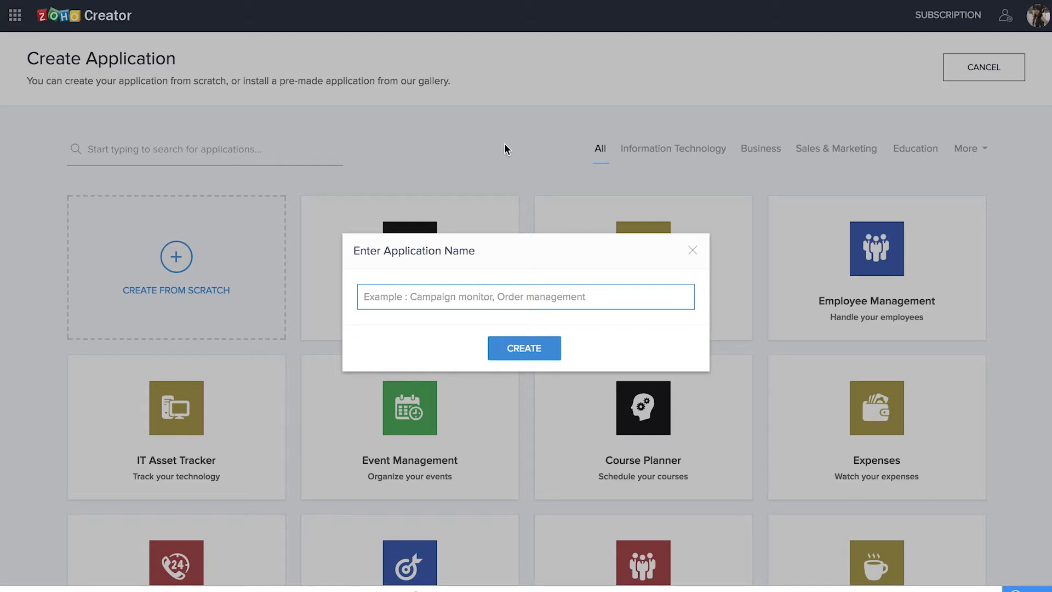
pyautogui.write('App Dna- Task Manag')
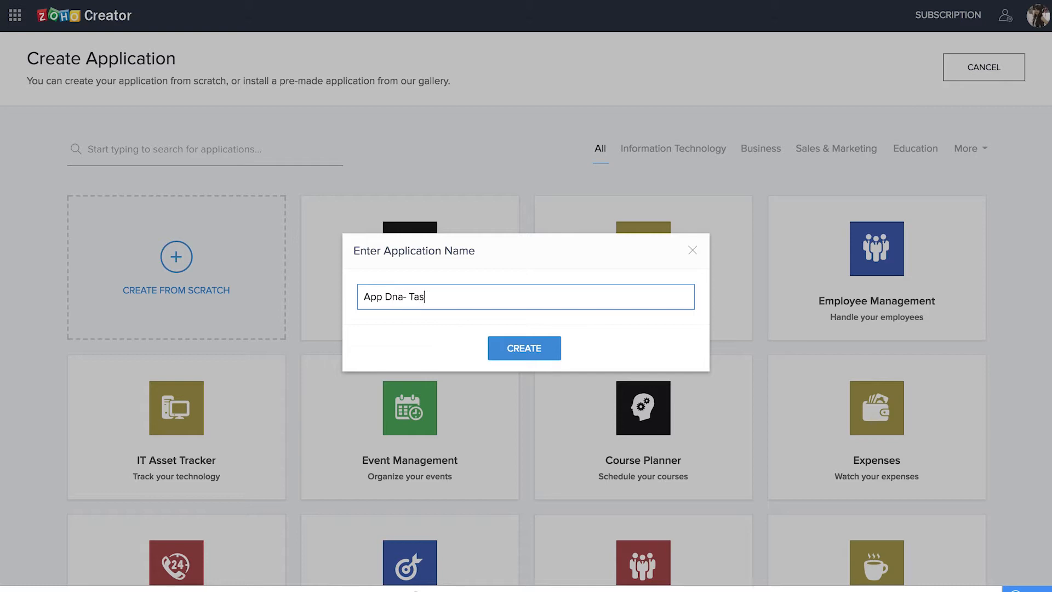
pyautogui.write('er')
pyautogui.click(529, 355)
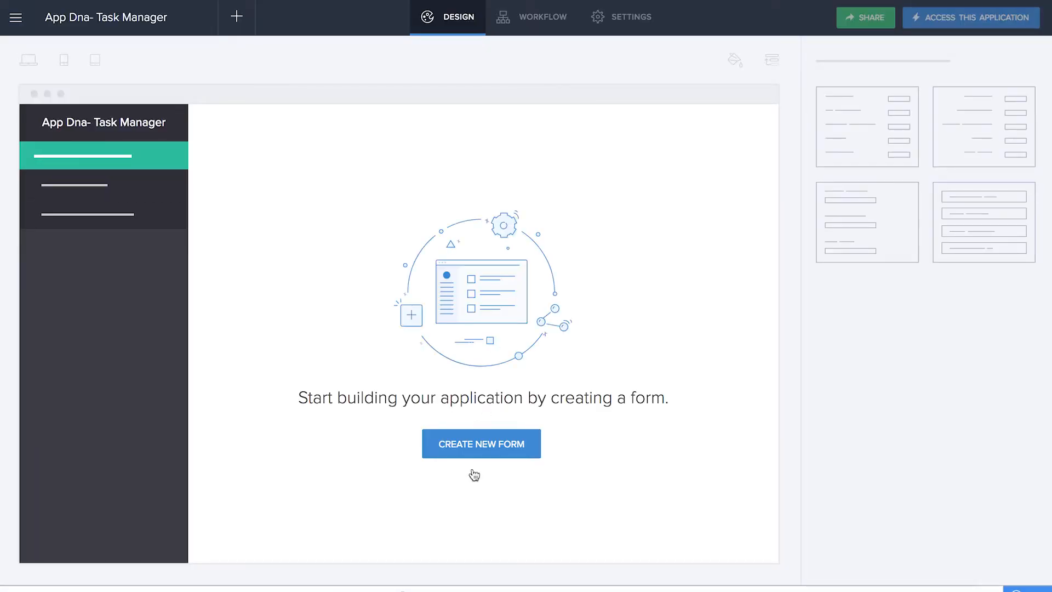
# - Create a blank form named "Task Owners" in the new application
pyautogui.click(499, 439)
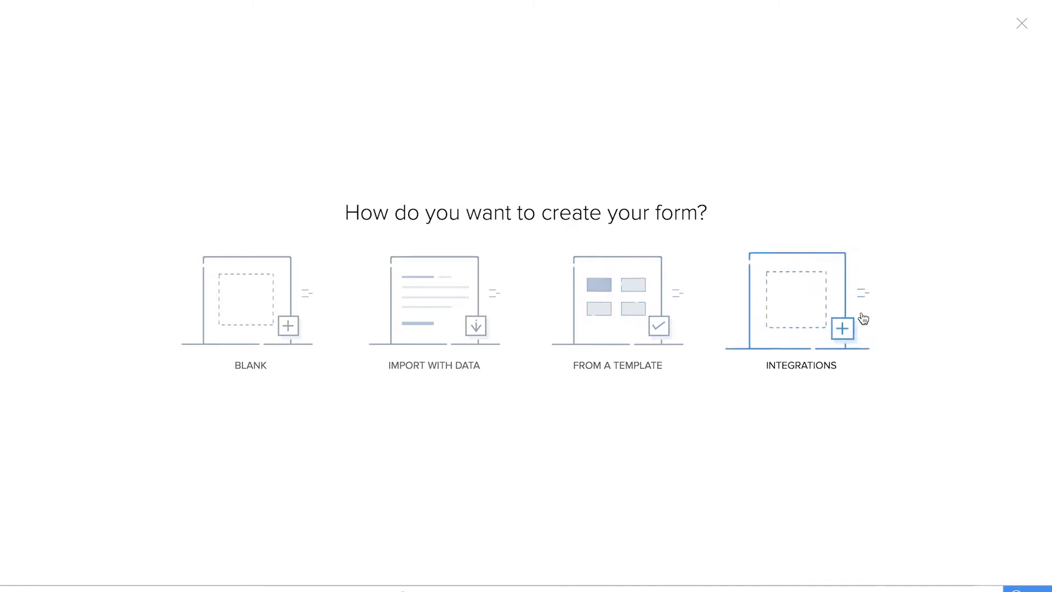
pyautogui.click(256, 312)
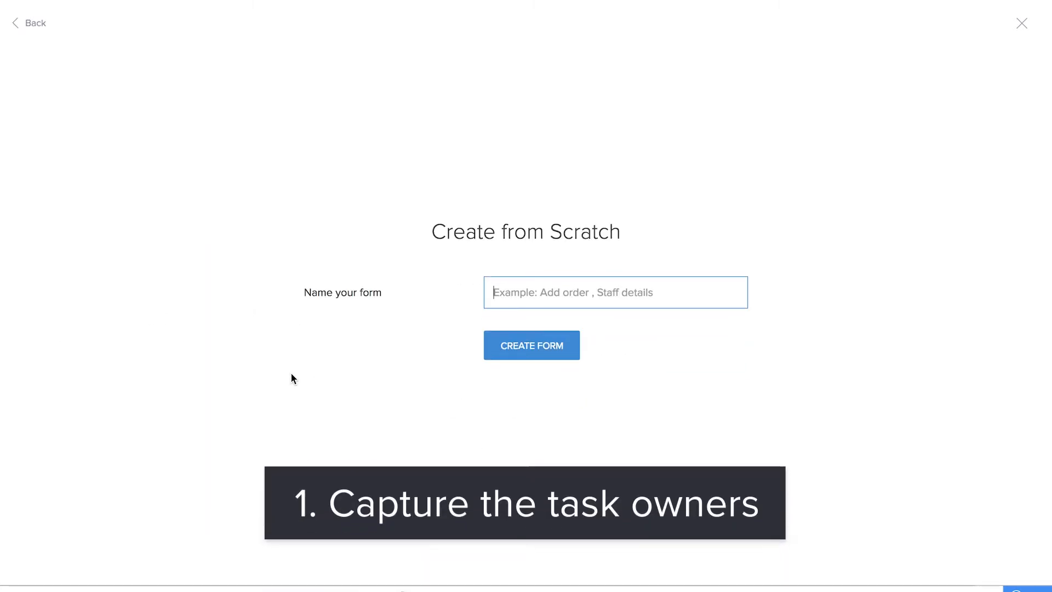
pyautogui.write('Task Owners')
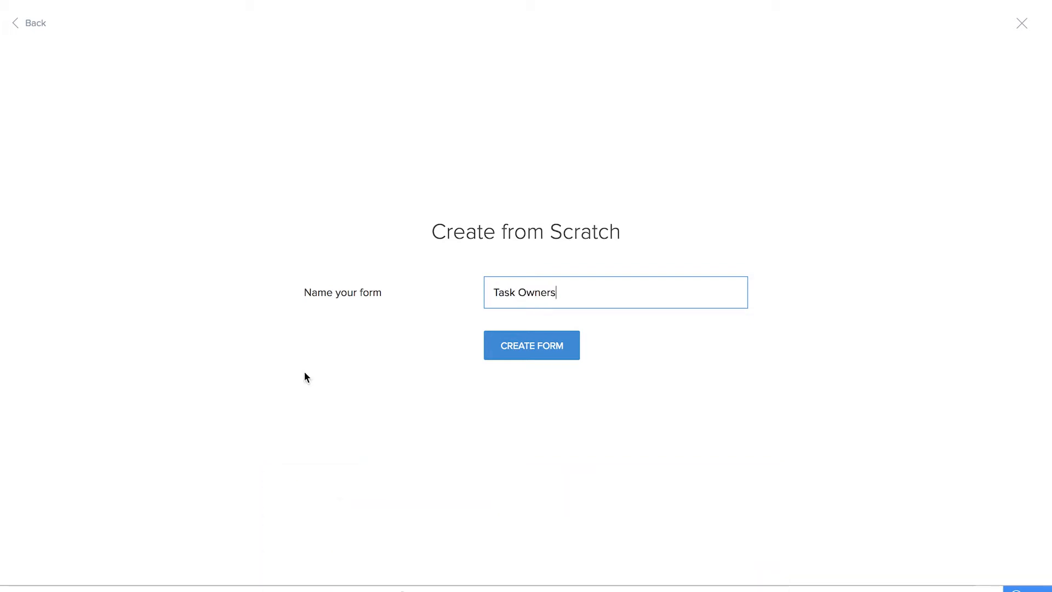
pyautogui.click(527, 357)
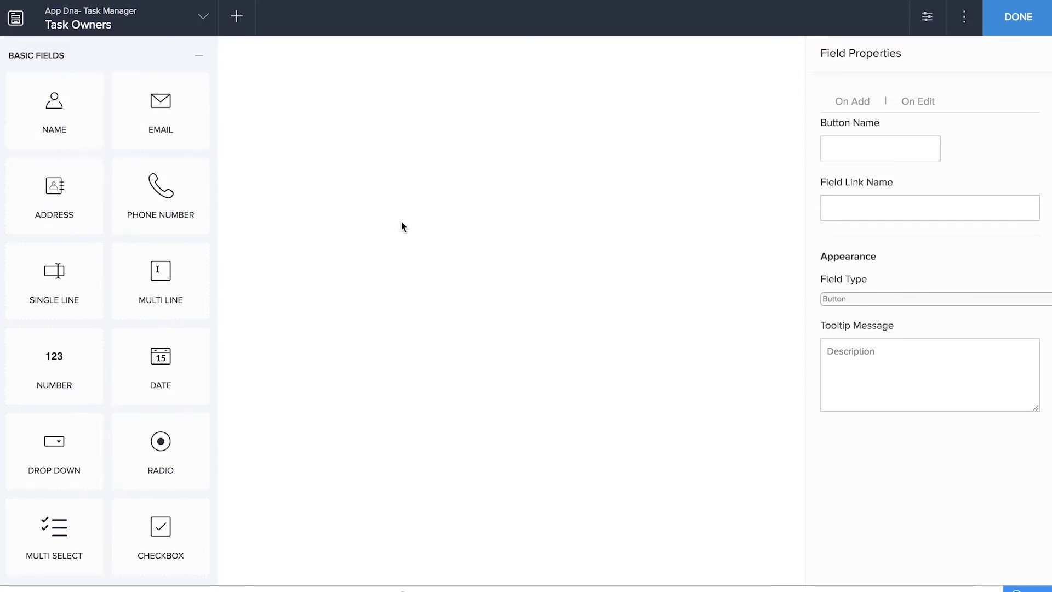
# - Add a single-line field named "Task owner" to the Task Owners form and finish building the form
pyautogui.moveTo(71, 282); pyautogui.dragTo(405, 219)
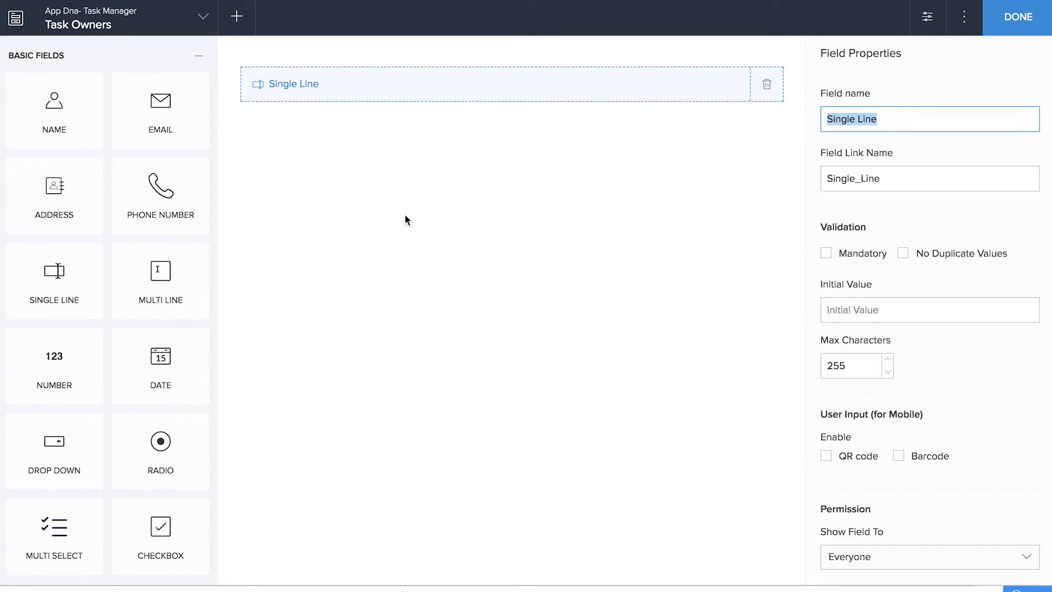
pyautogui.write('Task owner')
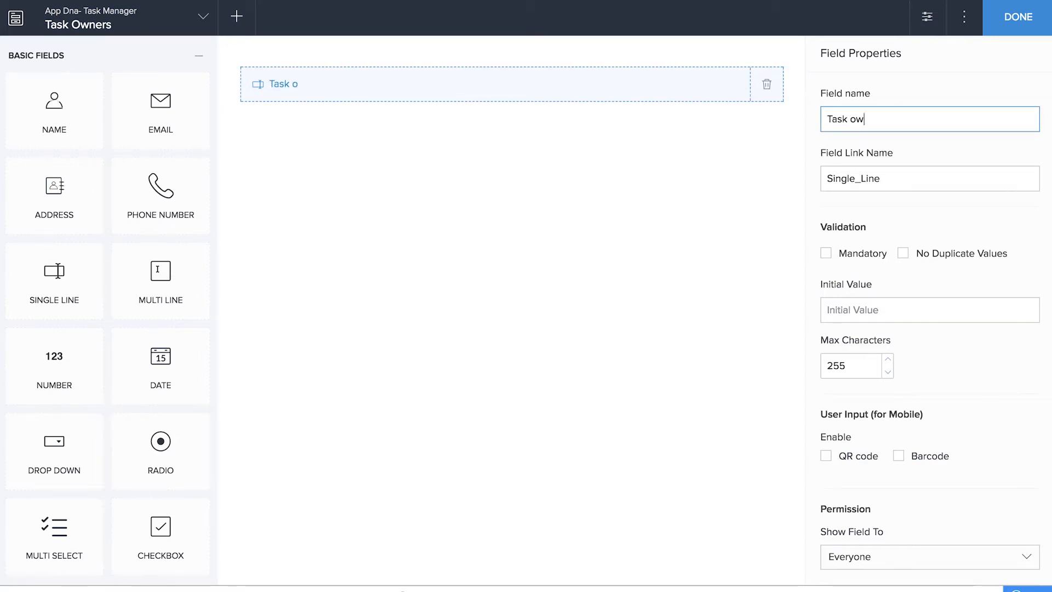
pyautogui.click(1020, 17)
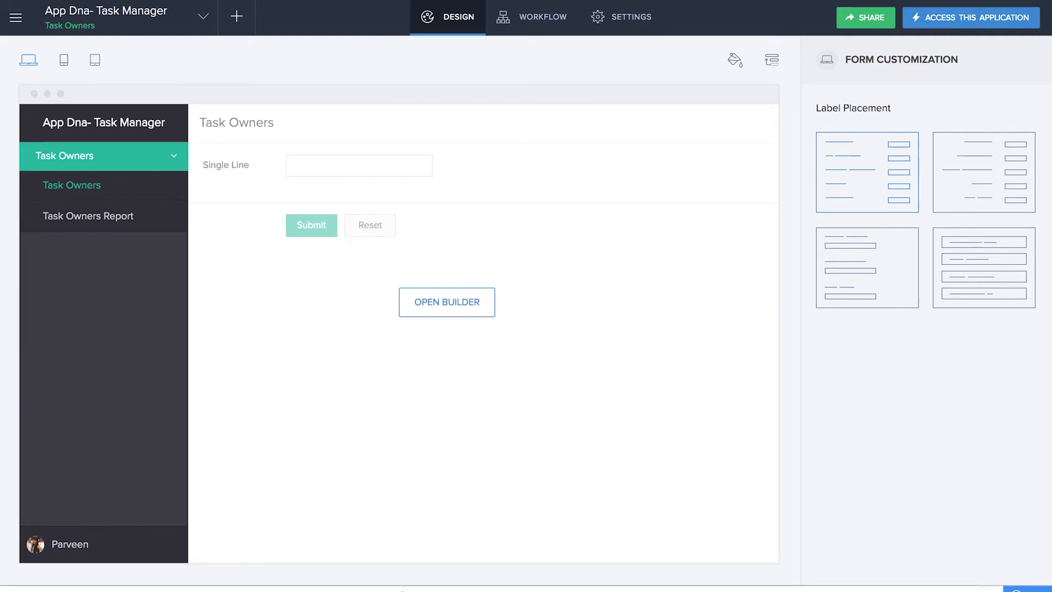
# - Access the live application, submit a task owner record "Support", and open the Task Owners Report
pyautogui.click(972, 33)
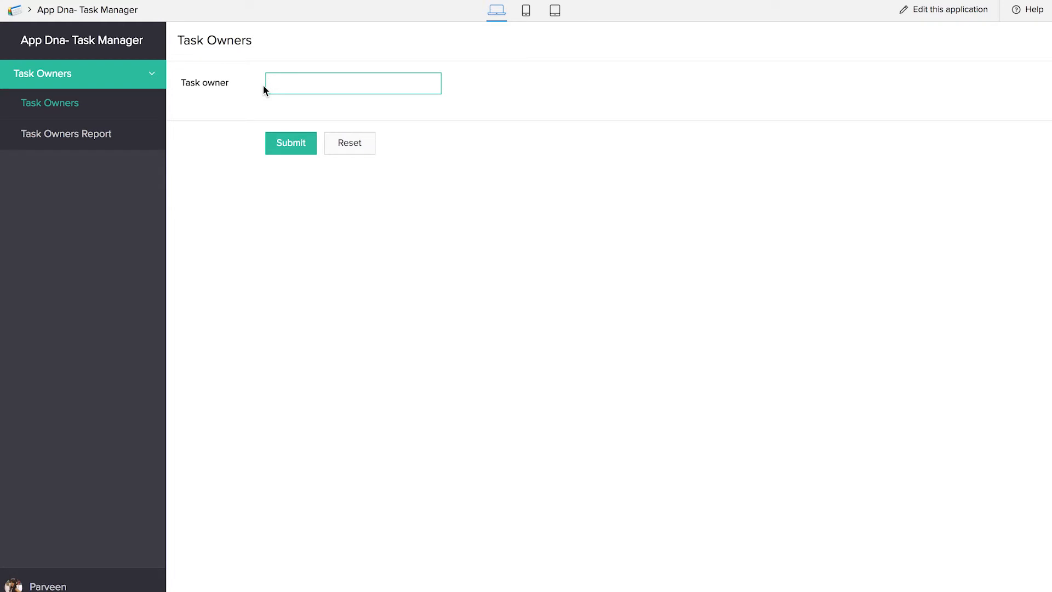
pyautogui.write('Support')
pyautogui.click(297, 145)
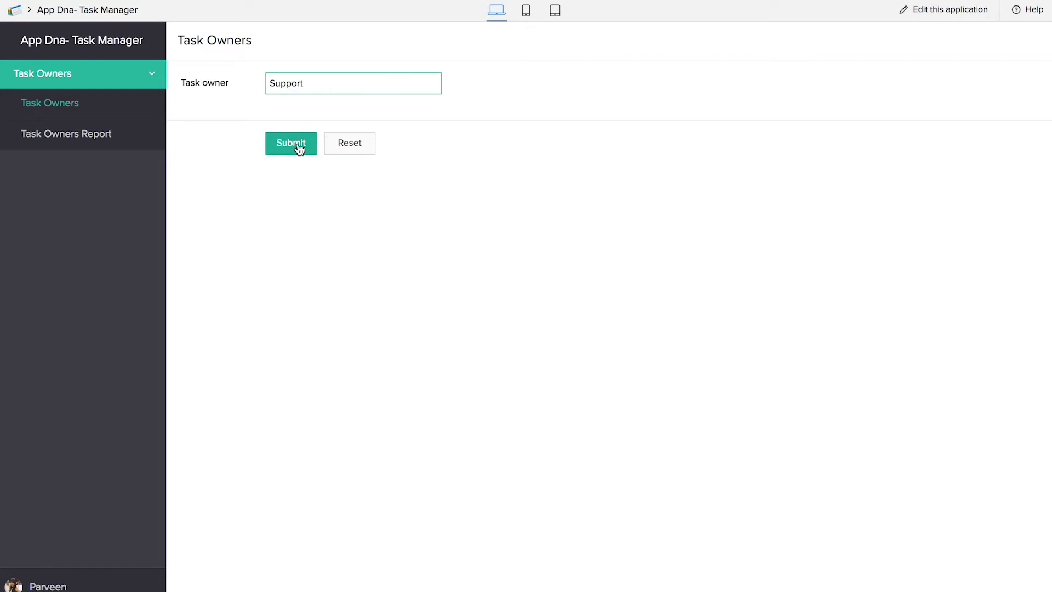
pyautogui.click(84, 136)
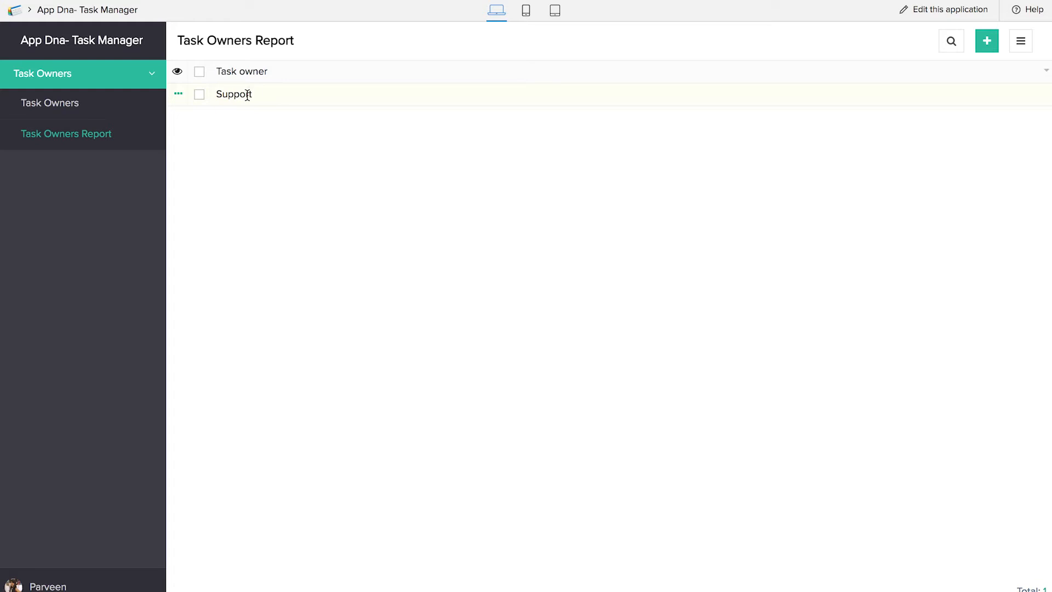
# - Return to editing the application and create a second blank form named "Tasks"
pyautogui.click(935, 11)
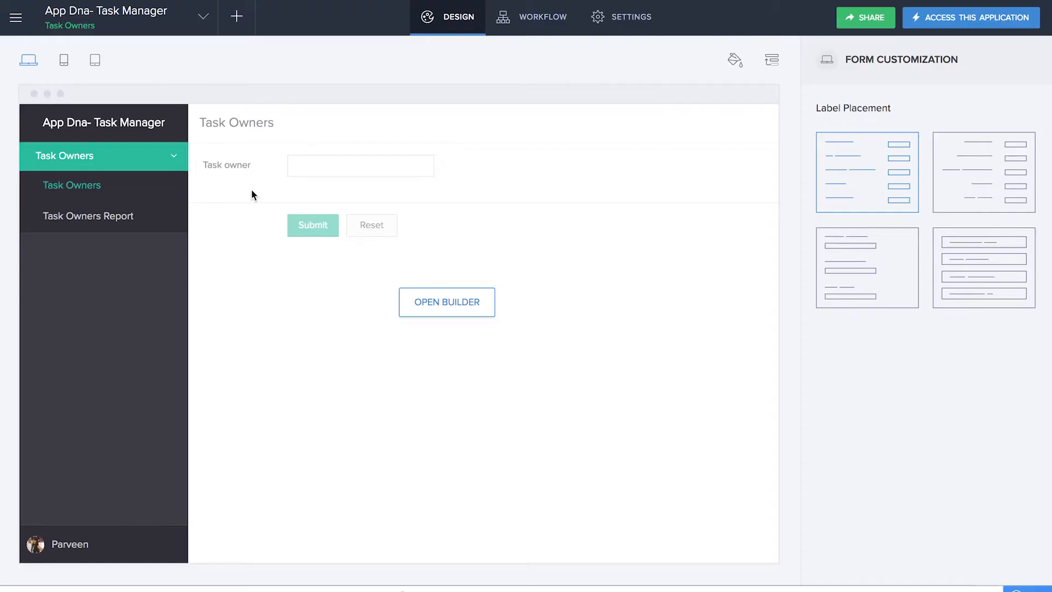
pyautogui.click(237, 27)
pyautogui.click(263, 328)
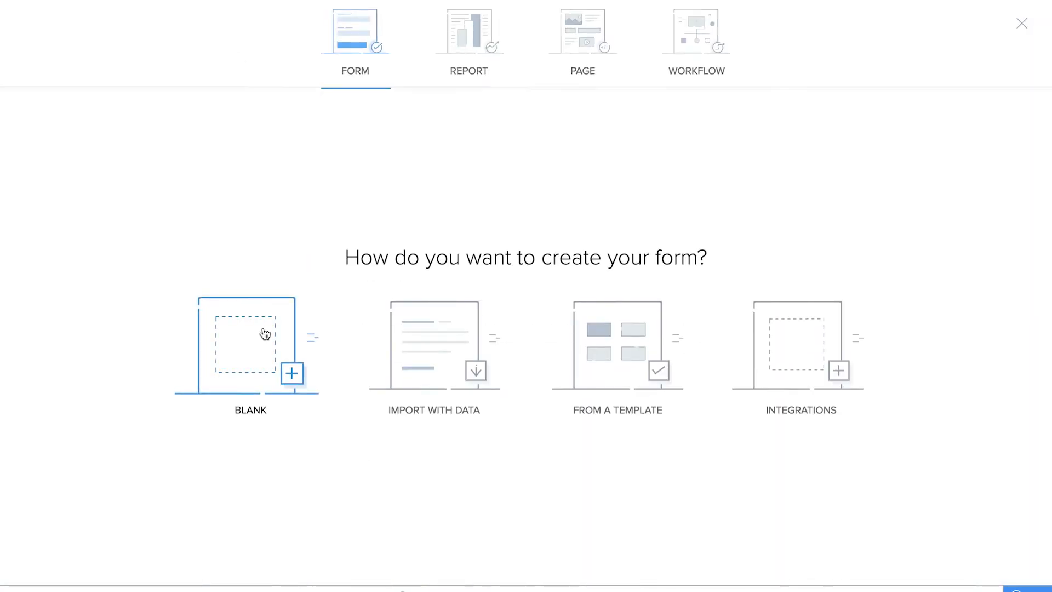
pyautogui.click(265, 334)
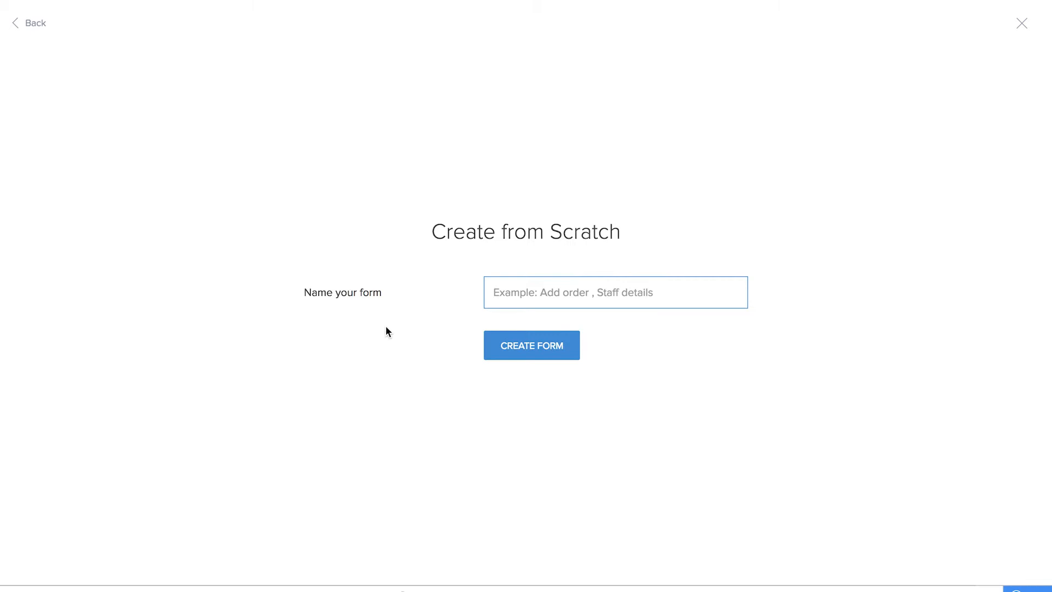
pyautogui.write('Tasks')
pyautogui.click(536, 356)
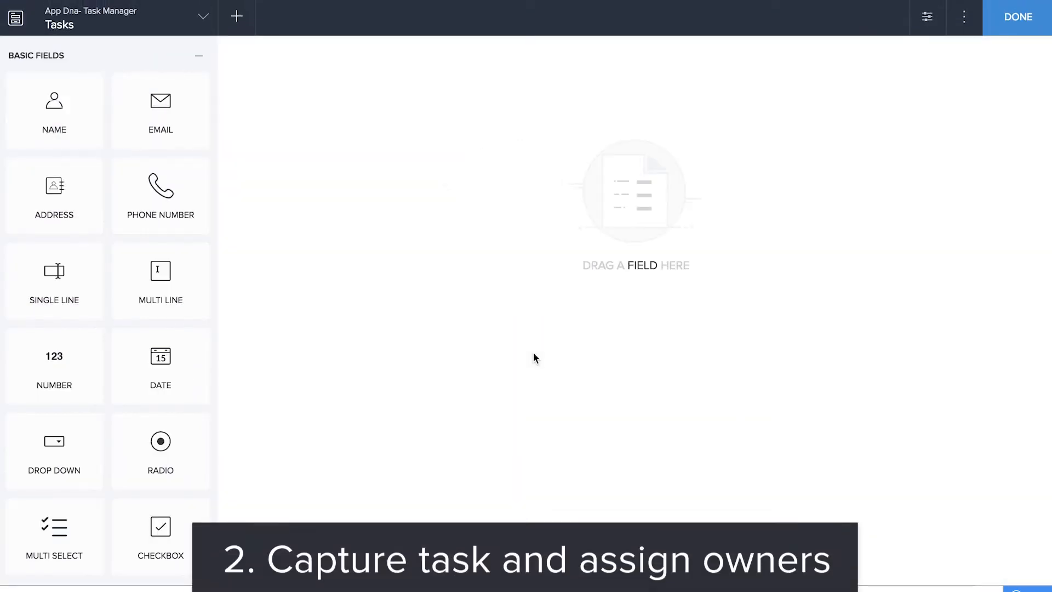
# - Add a single-line field named "Task" and a date-time field named "Due Date-Time" to the Tasks form
pyautogui.moveTo(63, 270); pyautogui.dragTo(470, 170)
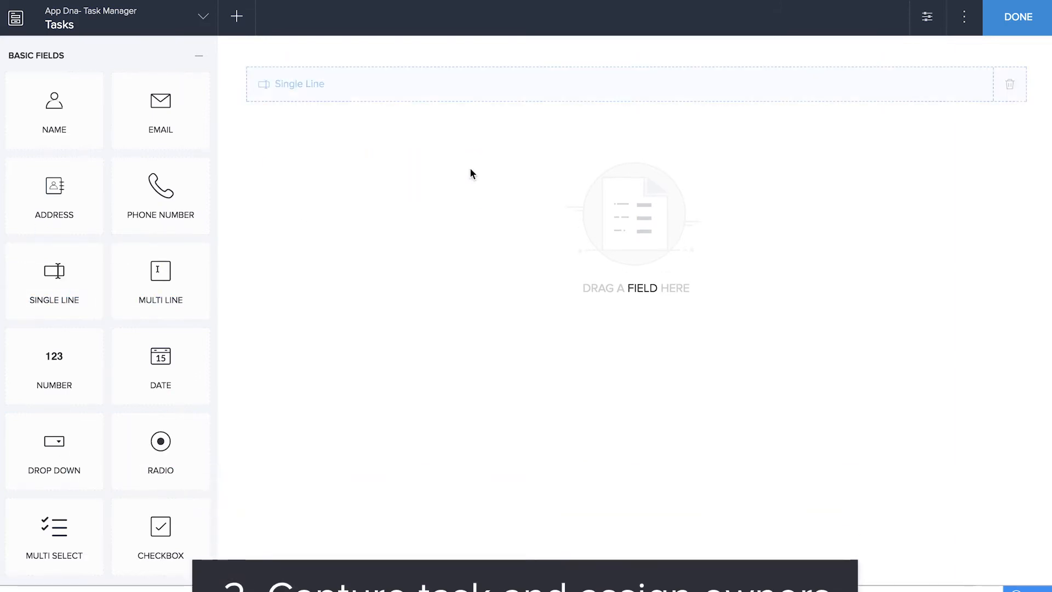
pyautogui.write('Task')
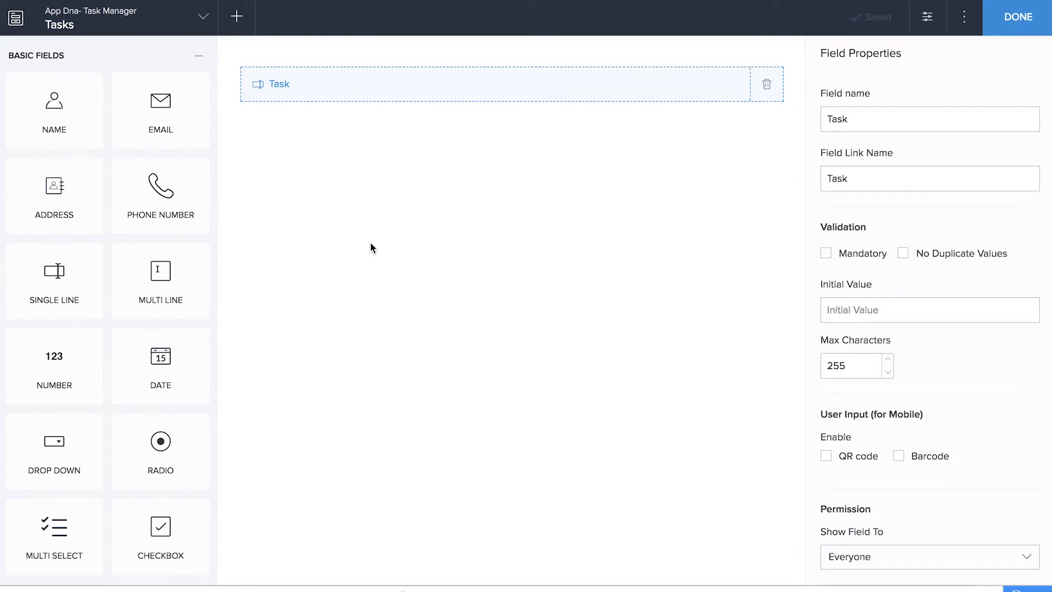
pyautogui.scroll(-6, 161, 383)
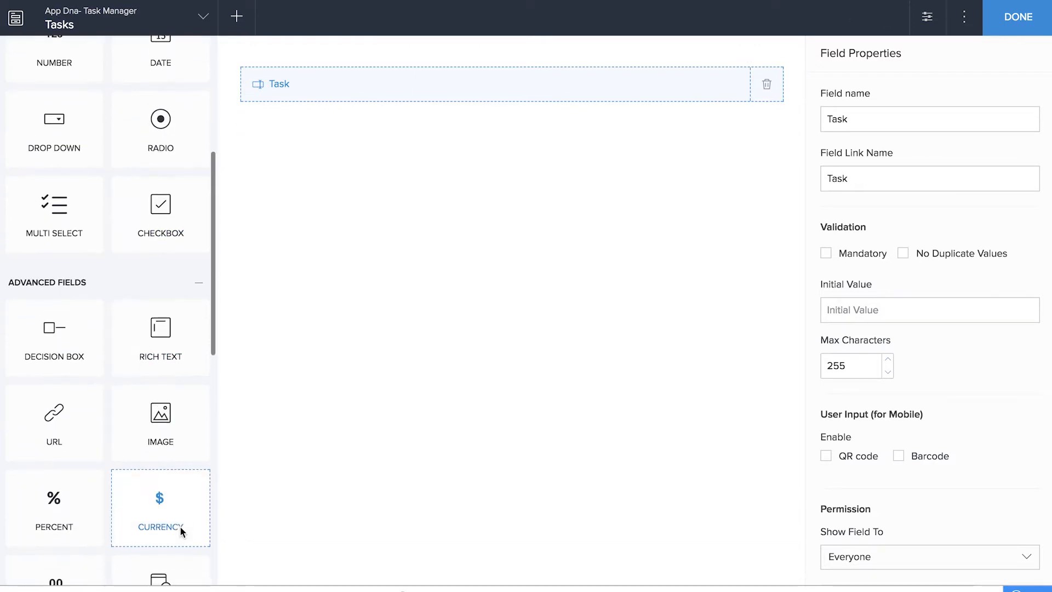
pyautogui.scroll(-2, 180, 530)
pyautogui.moveTo(171, 481); pyautogui.dragTo(463, 364)
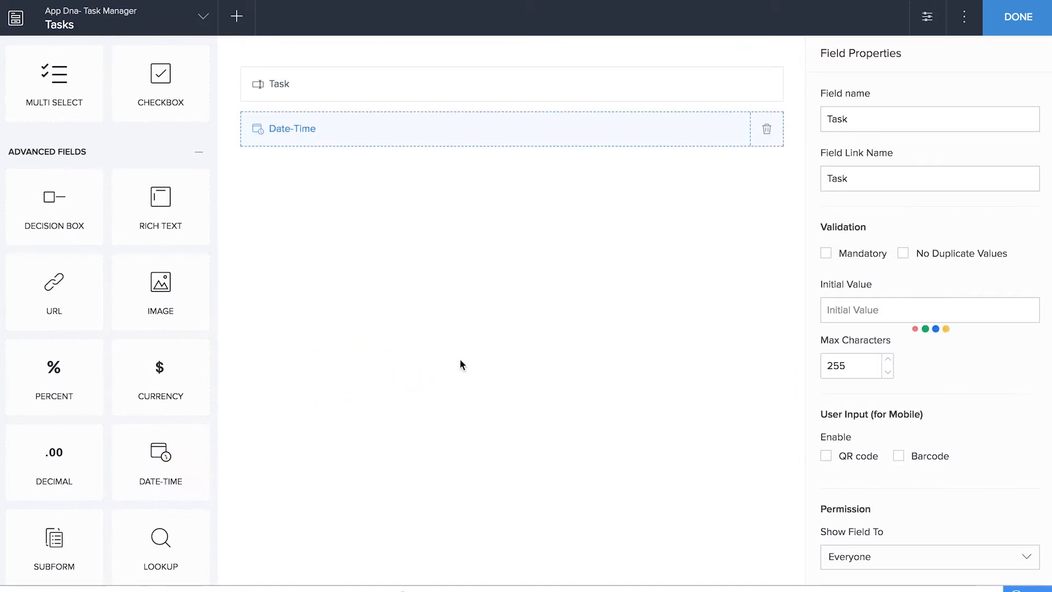
pyautogui.click(828, 118)
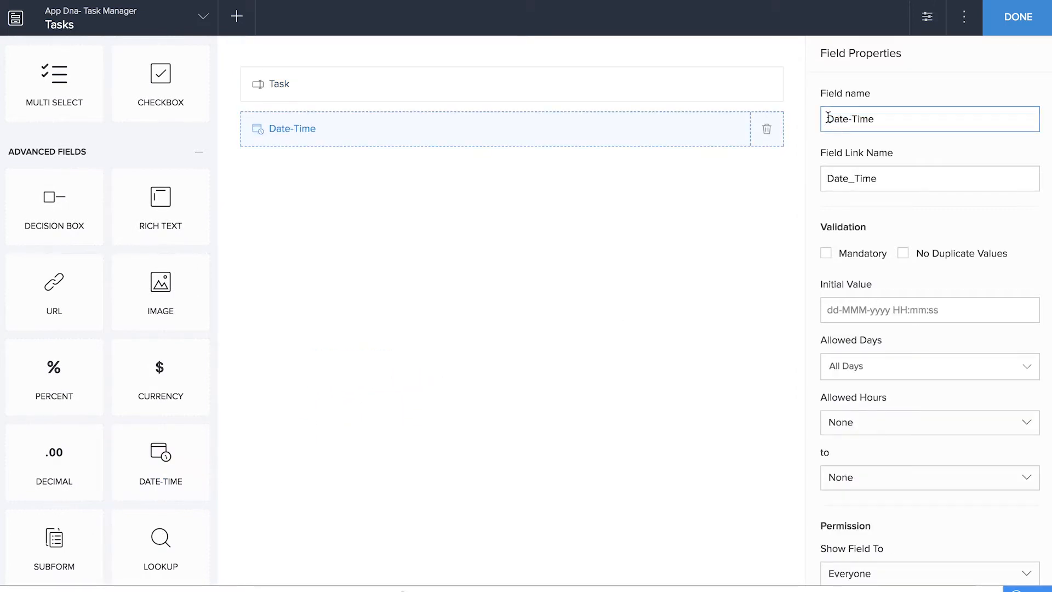
pyautogui.write('Due')
pyautogui.click(606, 251)
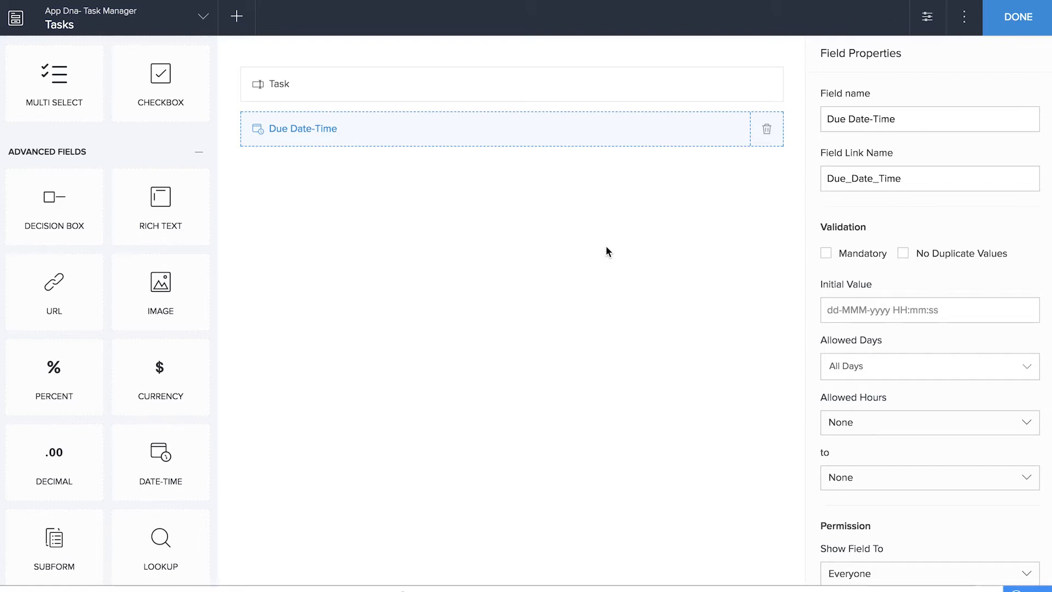
# - Add a lookup field to the Tasks form that relates to the Task owner field of the Task Owners form
pyautogui.moveTo(192, 540); pyautogui.dragTo(535, 369)
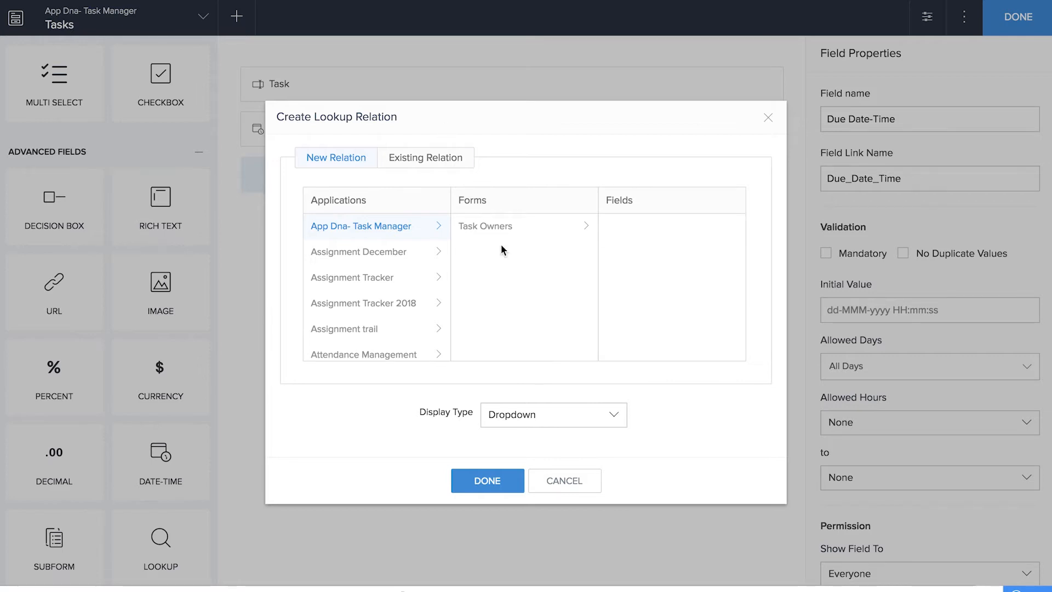
pyautogui.click(485, 224)
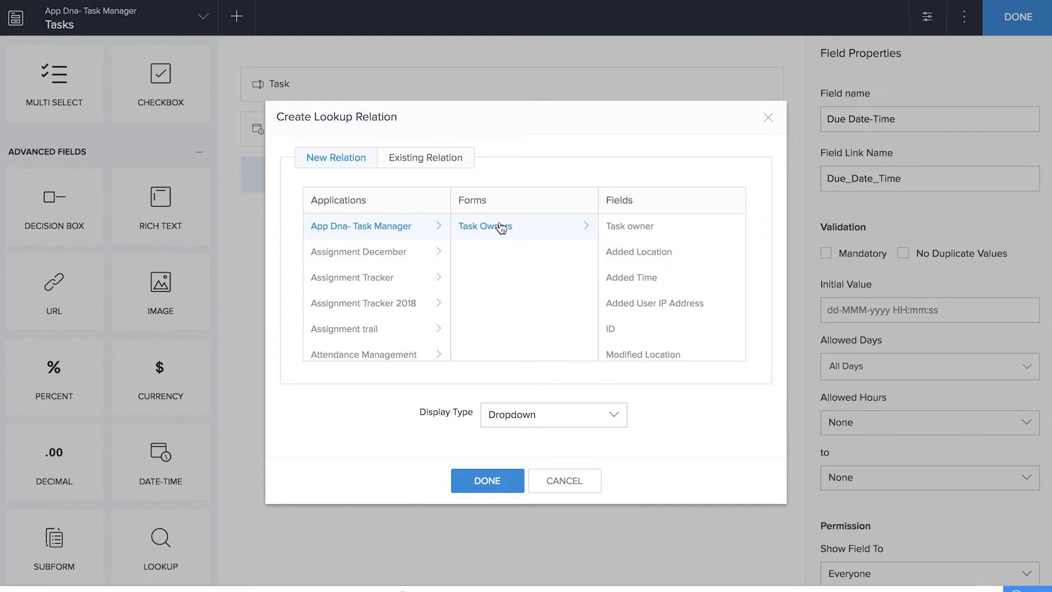
pyautogui.click(644, 229)
pyautogui.click(504, 480)
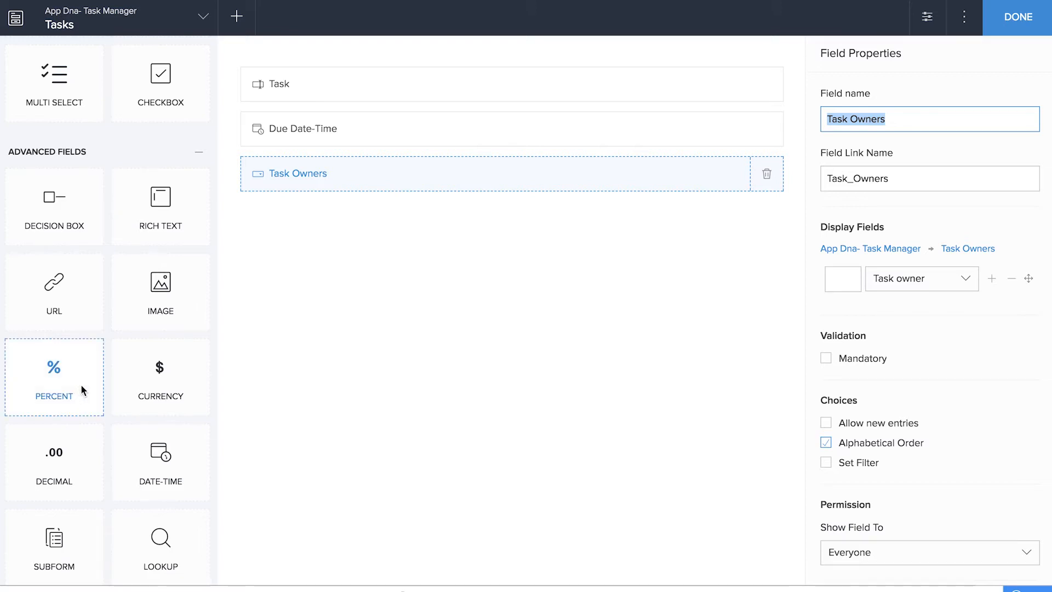
# - Add a drop-down field named "Status" below the Task Owners field
pyautogui.scroll(5, 82, 390)
pyautogui.moveTo(68, 249); pyautogui.dragTo(477, 340)
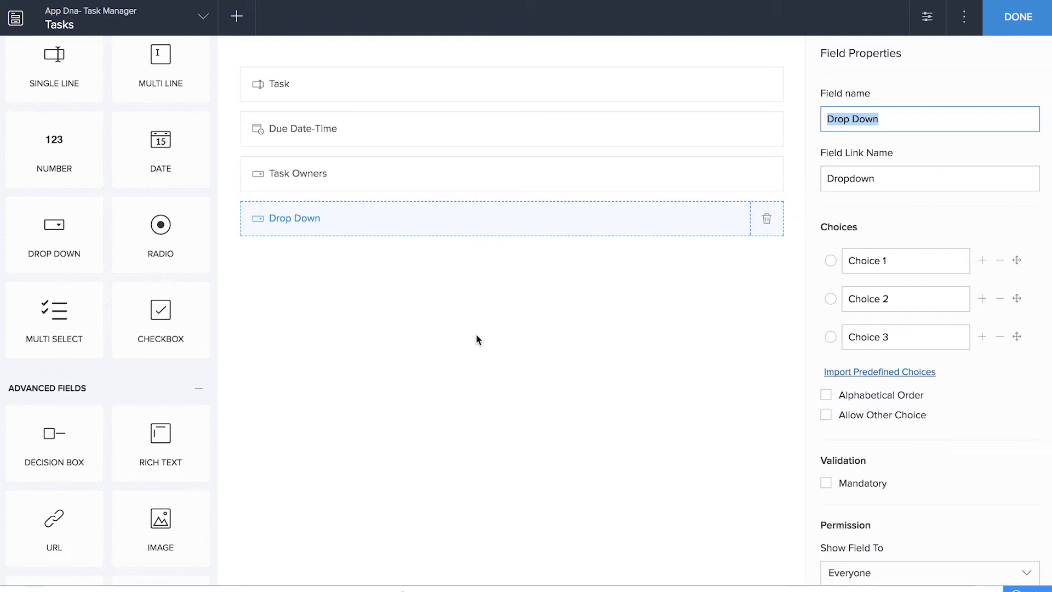
pyautogui.write('Status')
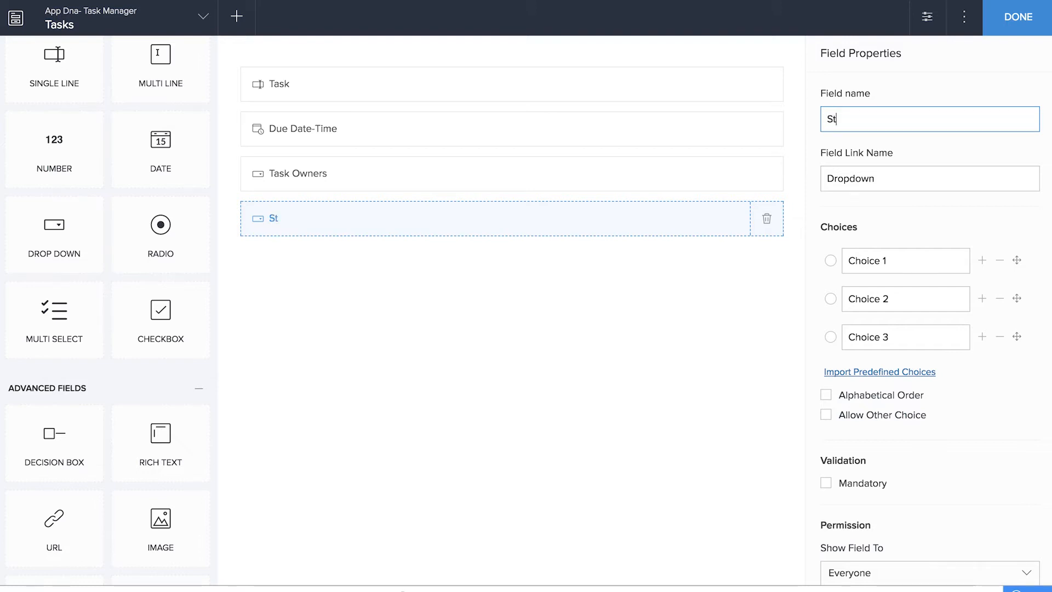
# - Define the Status field's choices as High, Low, Medium and Completed
pyautogui.click(902, 263)
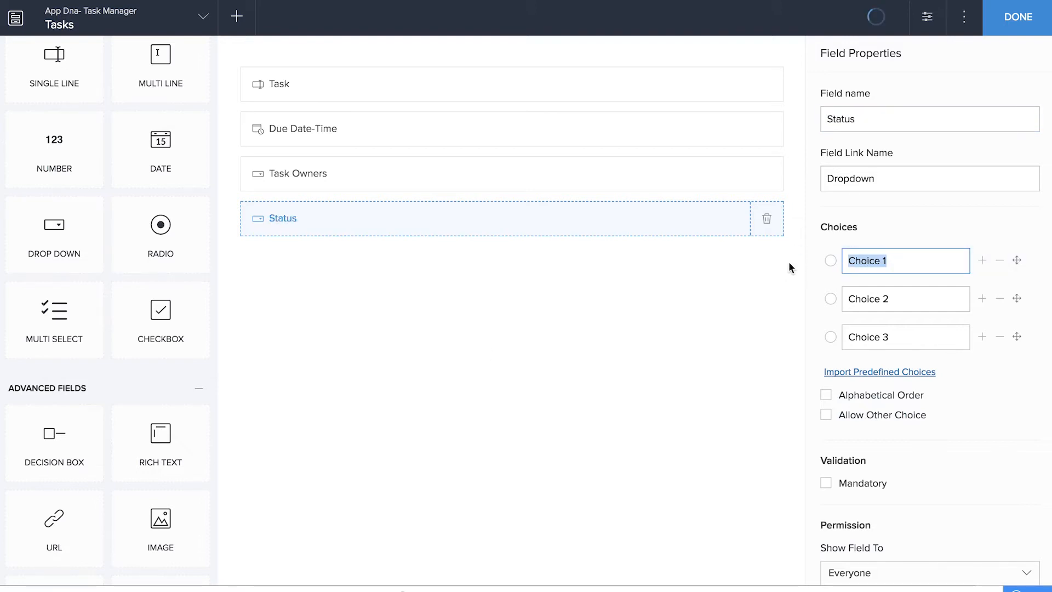
pyautogui.write('High')
pyautogui.press('Tab')
pyautogui.write('Low')
pyautogui.press('Tab')
pyautogui.write('Medium')
pyautogui.click(882, 375)
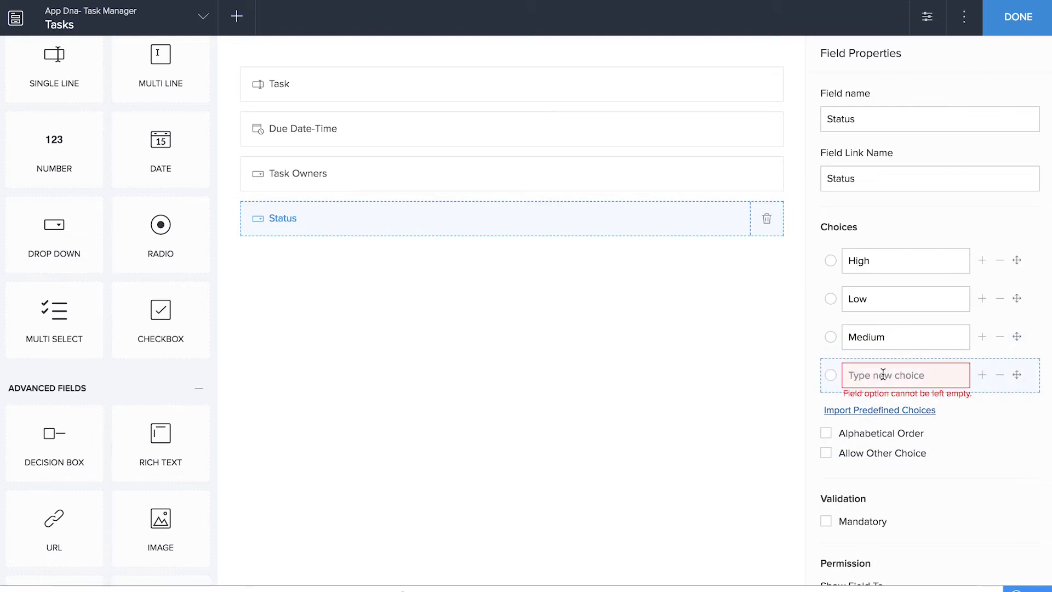
pyautogui.write('Completed')
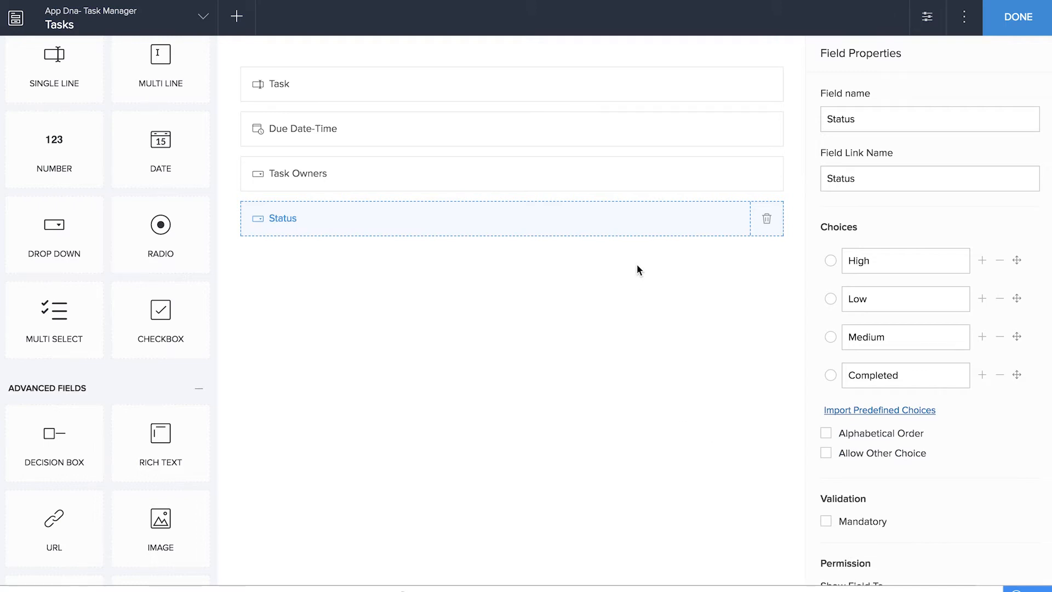
# - Finish editing the Tasks form and open it in the live application
pyautogui.click(1006, 12)
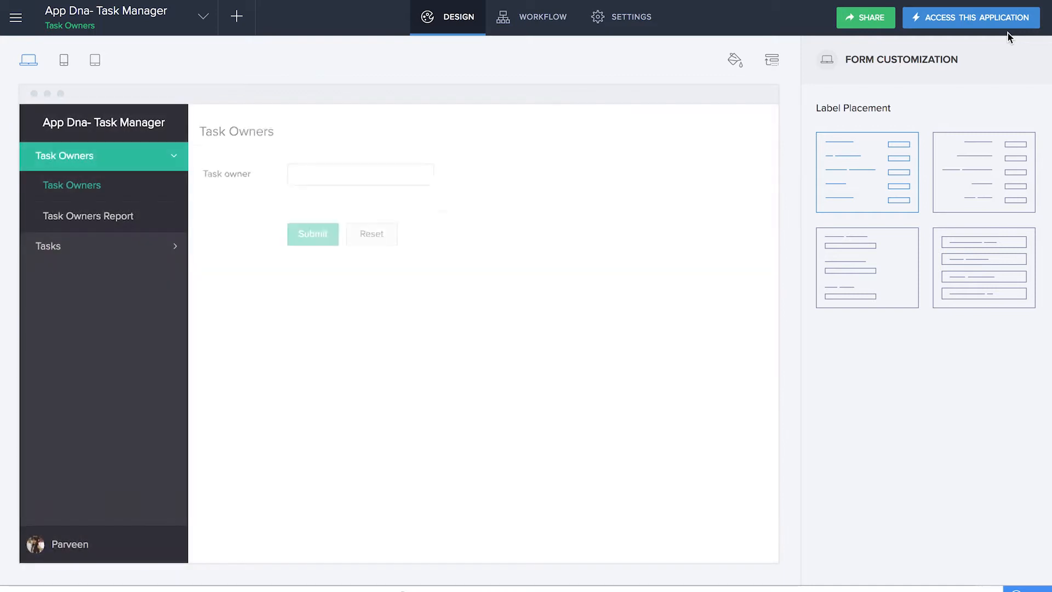
pyautogui.click(1006, 19)
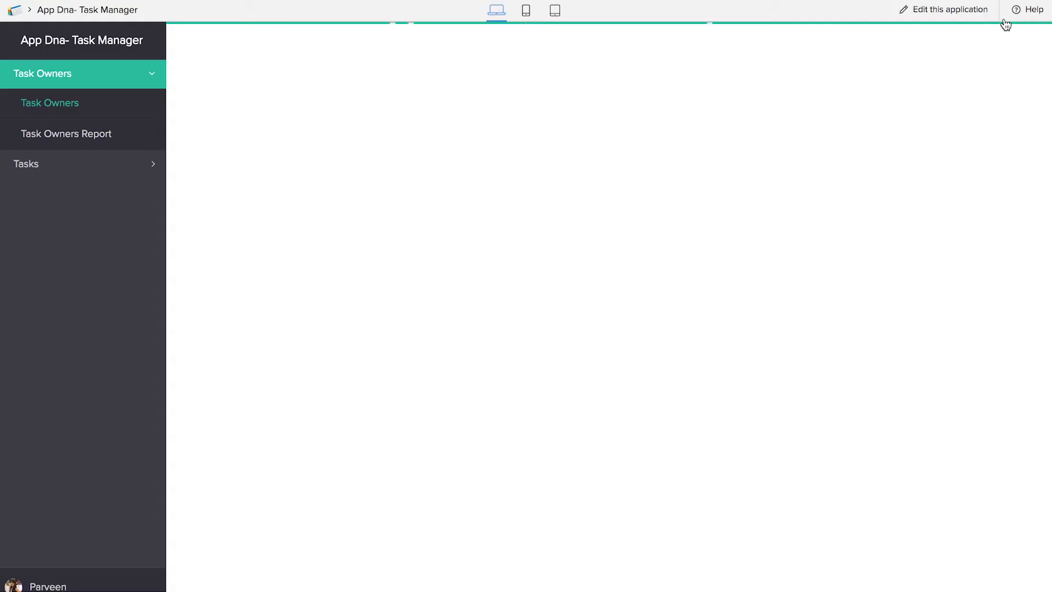
pyautogui.click(125, 160)
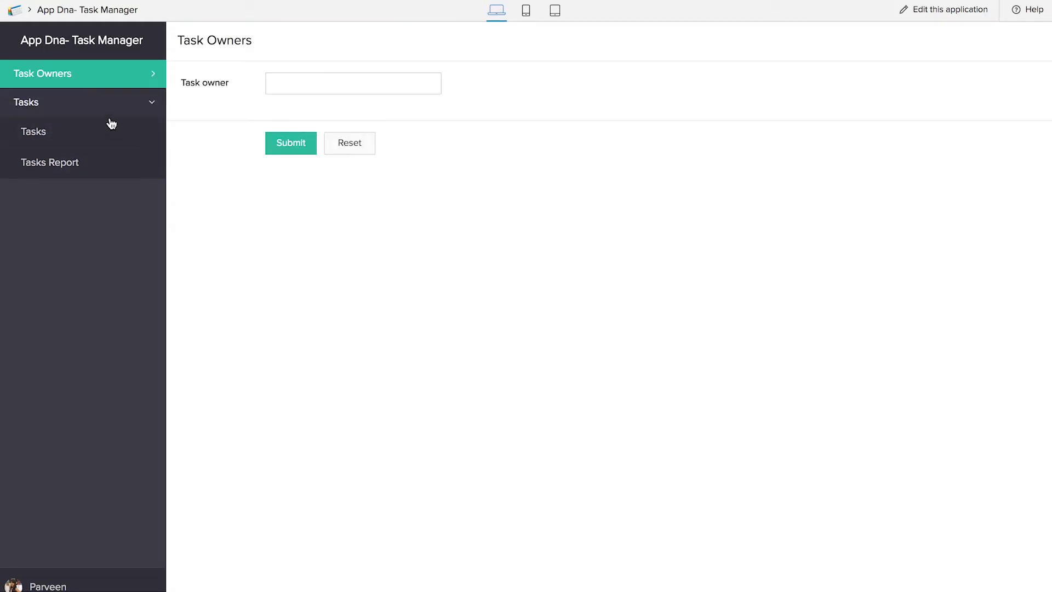
pyautogui.click(114, 142)
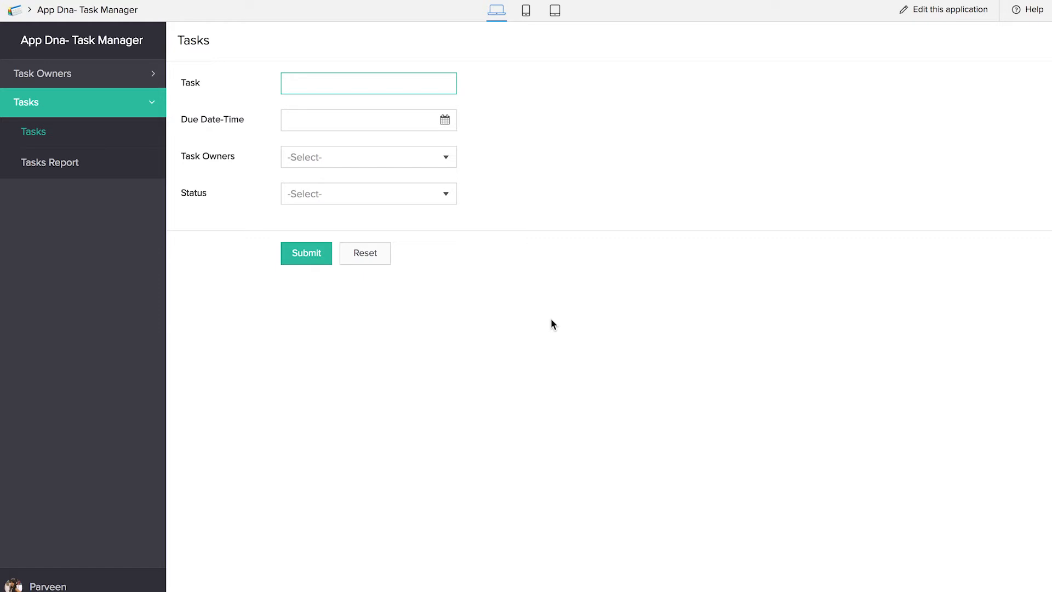
# - Enter the task "Security Ticket" with the due date-time 05-Feb-2018 12:38:54
pyautogui.write('Security Ticket')
pyautogui.click(388, 116)
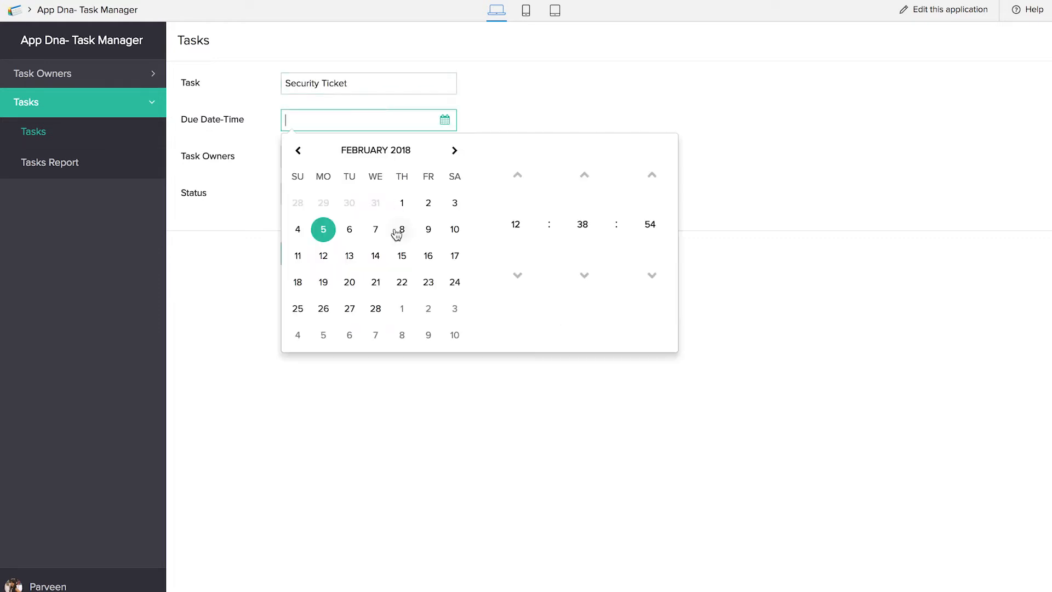
pyautogui.click(328, 234)
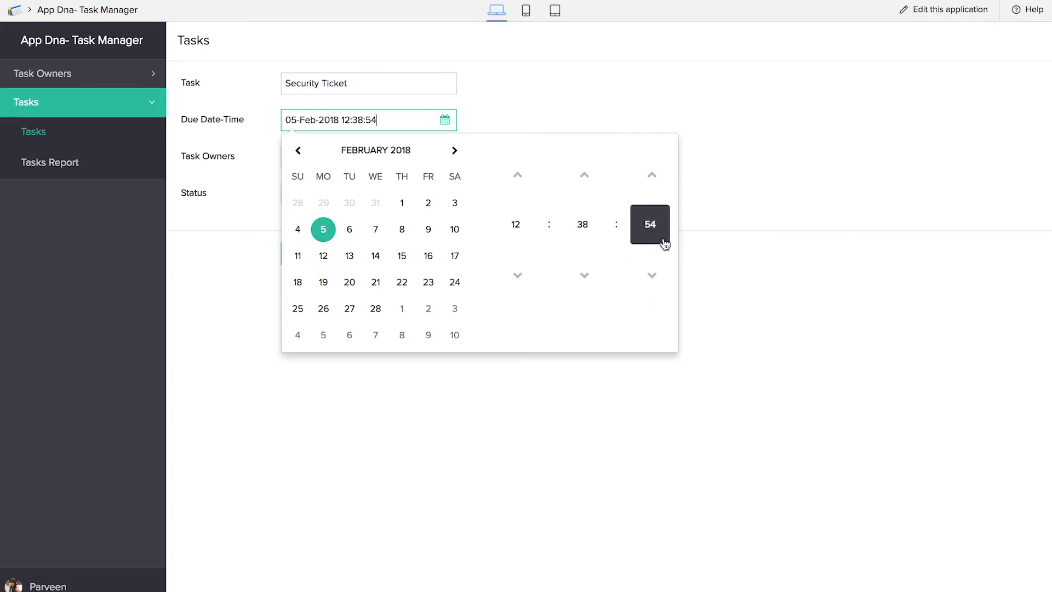
pyautogui.click(820, 250)
# - Submit the task with Support as task owner and High as status, and open the Tasks Report
pyautogui.click(294, 160)
pyautogui.click(289, 179)
pyautogui.click(325, 157)
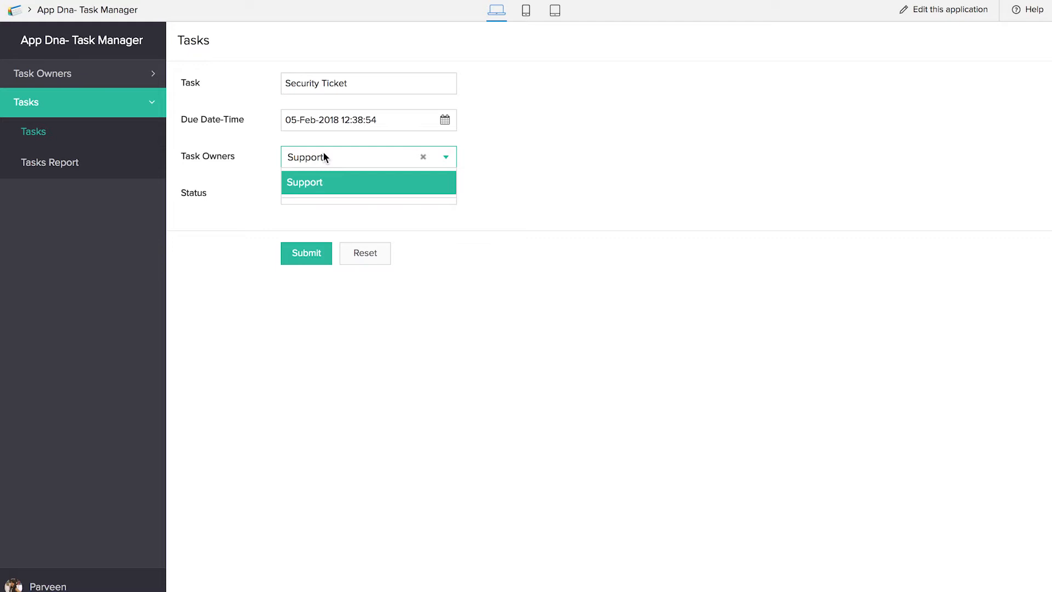
pyautogui.click(324, 181)
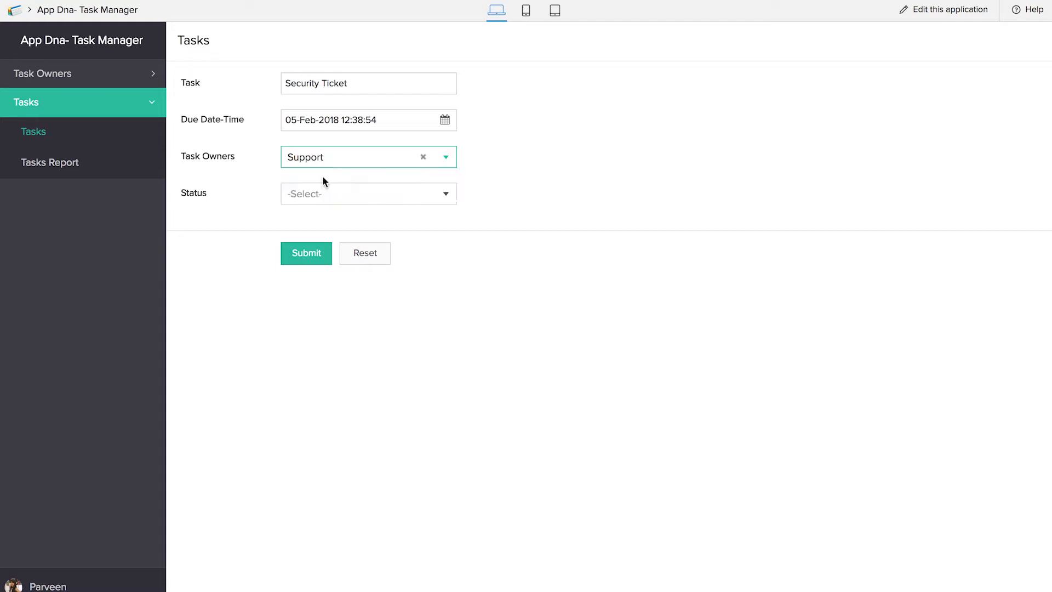
pyautogui.click(312, 199)
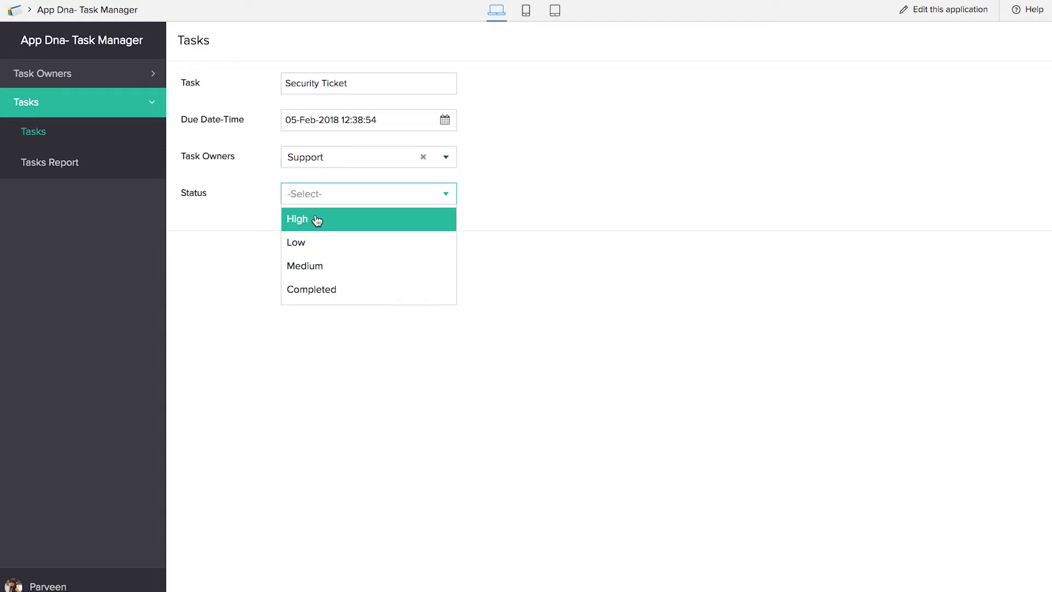
pyautogui.click(318, 224)
pyautogui.click(307, 254)
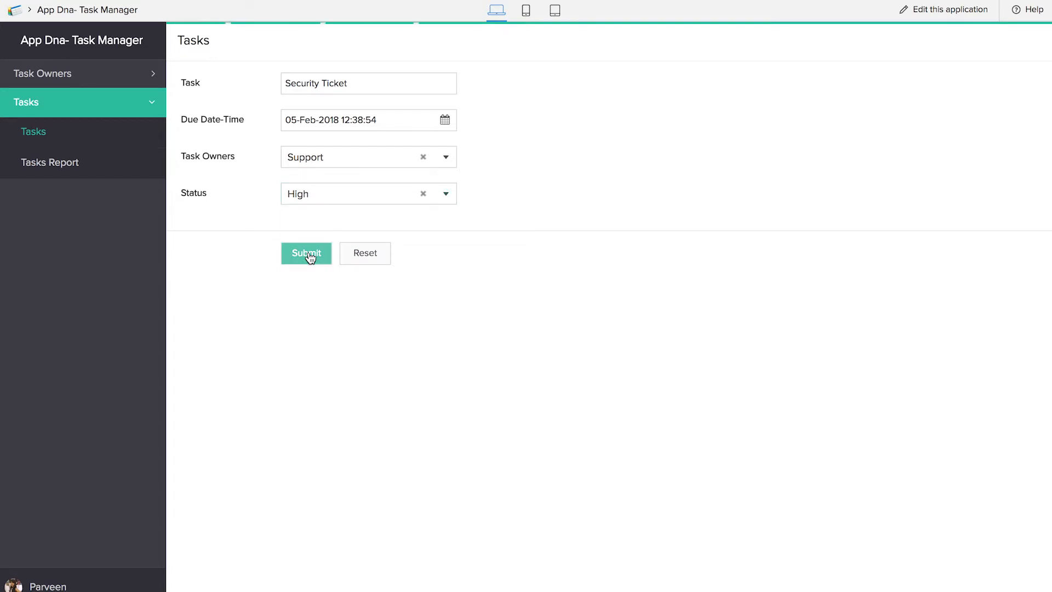
pyautogui.click(84, 170)
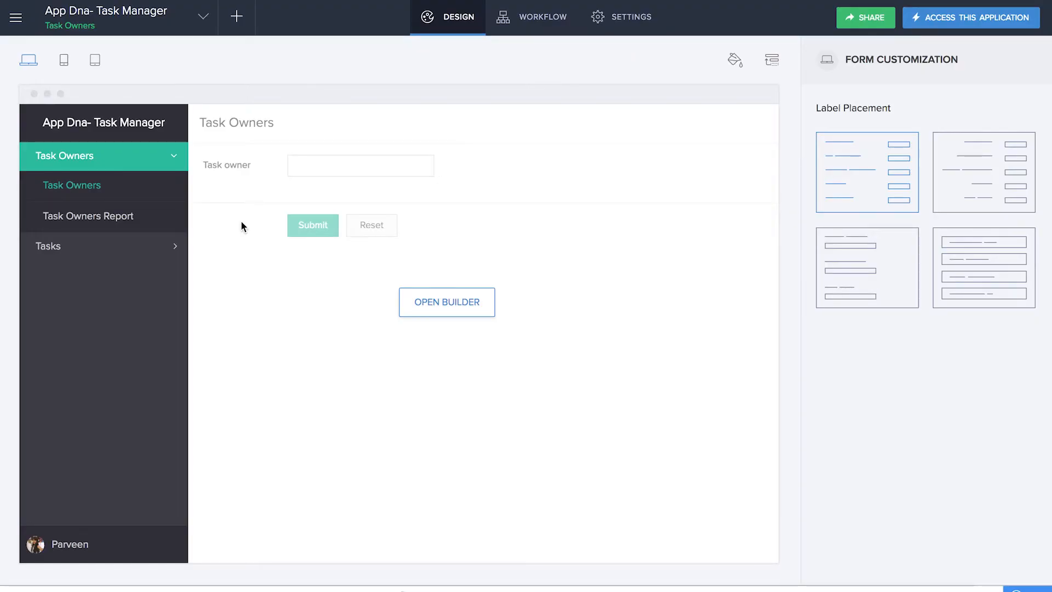
# - Start sharing the application with a User under a custom permission named "Task owner"
pyautogui.click(868, 17)
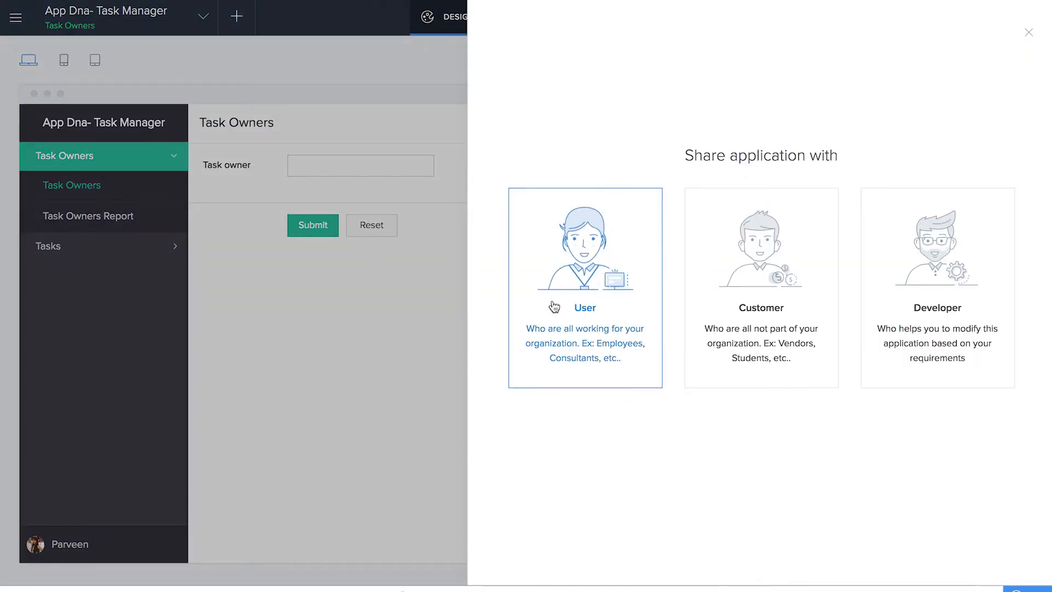
pyautogui.click(569, 301)
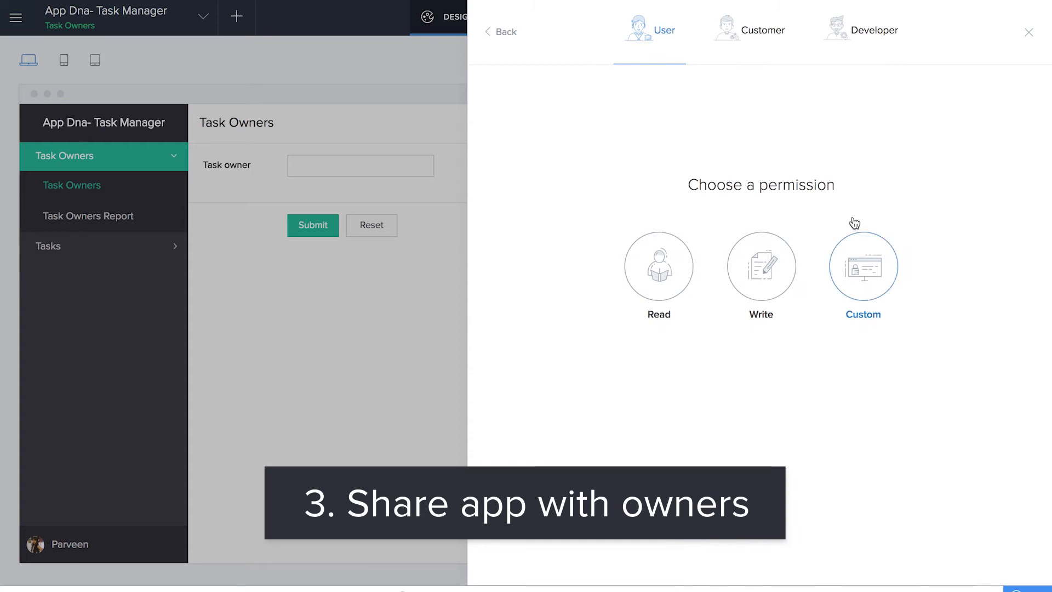
pyautogui.click(864, 295)
pyautogui.click(674, 128)
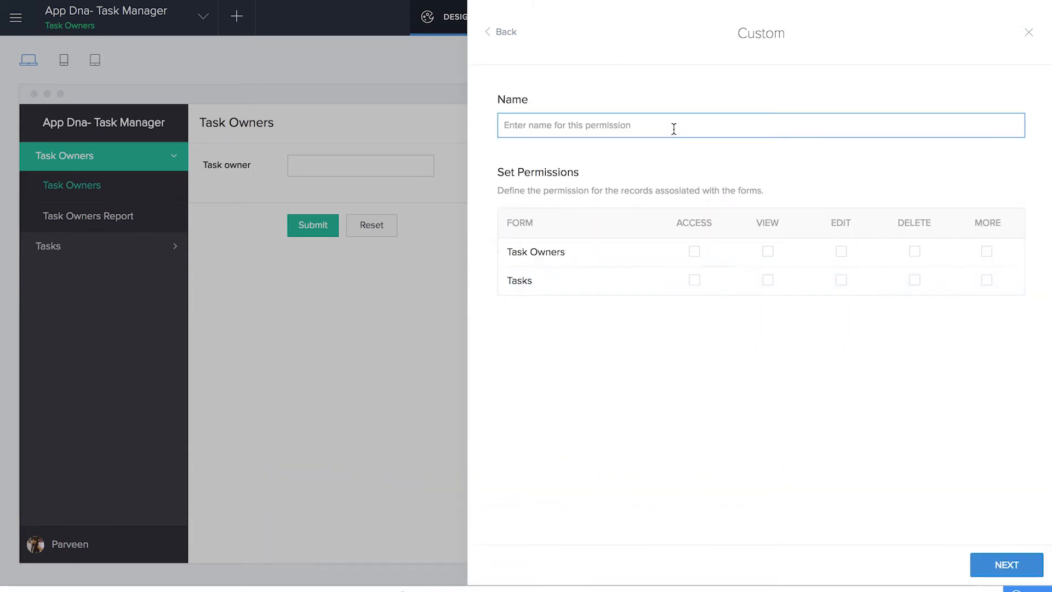
pyautogui.write('Task owner')
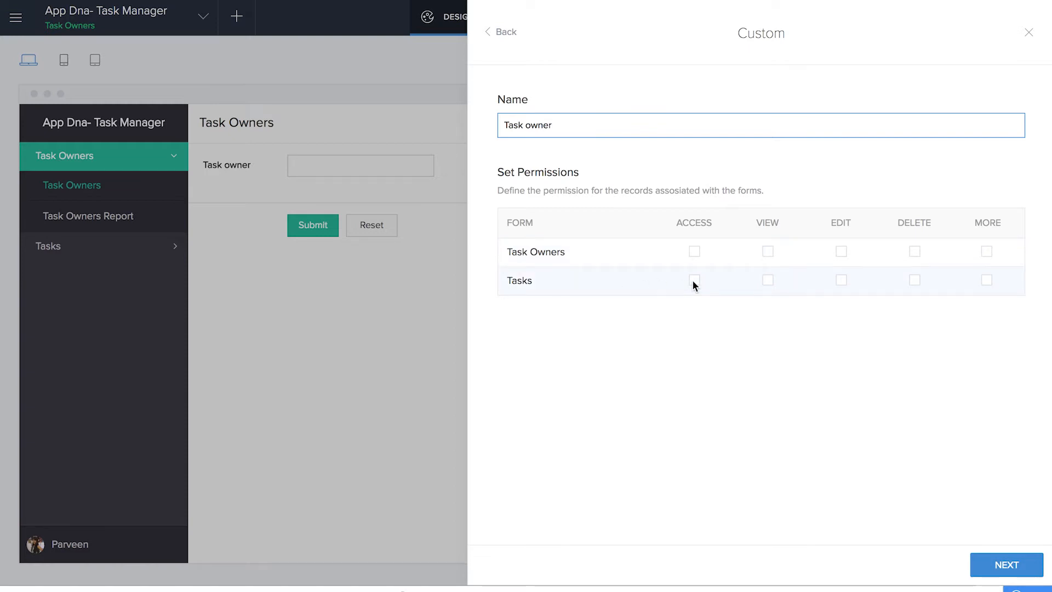
# - Grant the custom permission view access to the Tasks Report and continue to adding users
pyautogui.click(768, 279)
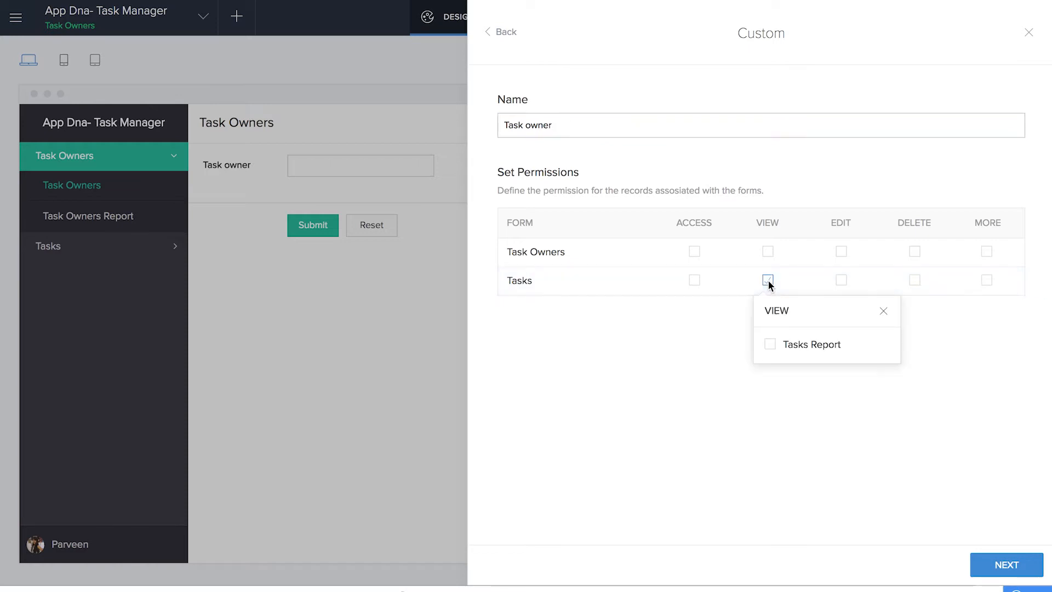
pyautogui.click(769, 344)
pyautogui.click(851, 405)
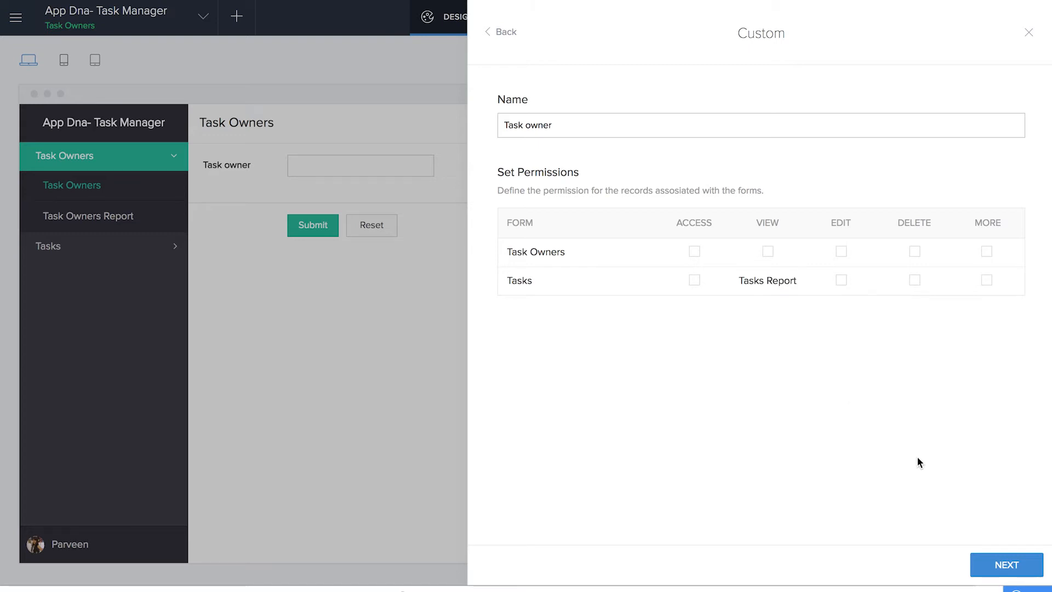
pyautogui.click(984, 567)
# - Add the task owner's e-mail and share the application with the invitation message "hey, you are a task owner."
pyautogui.click(704, 128)
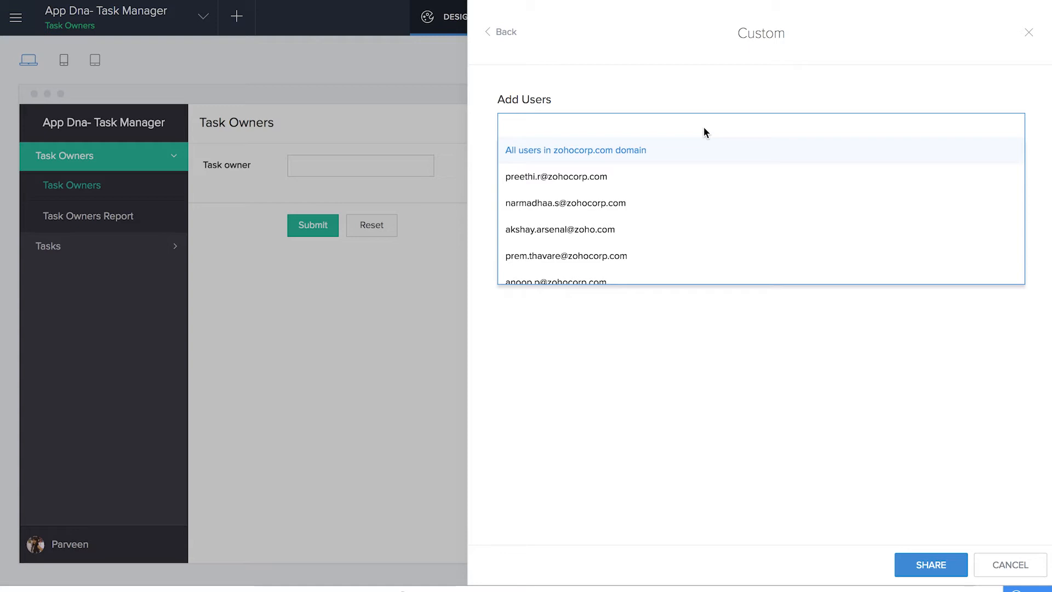
pyautogui.click(669, 229)
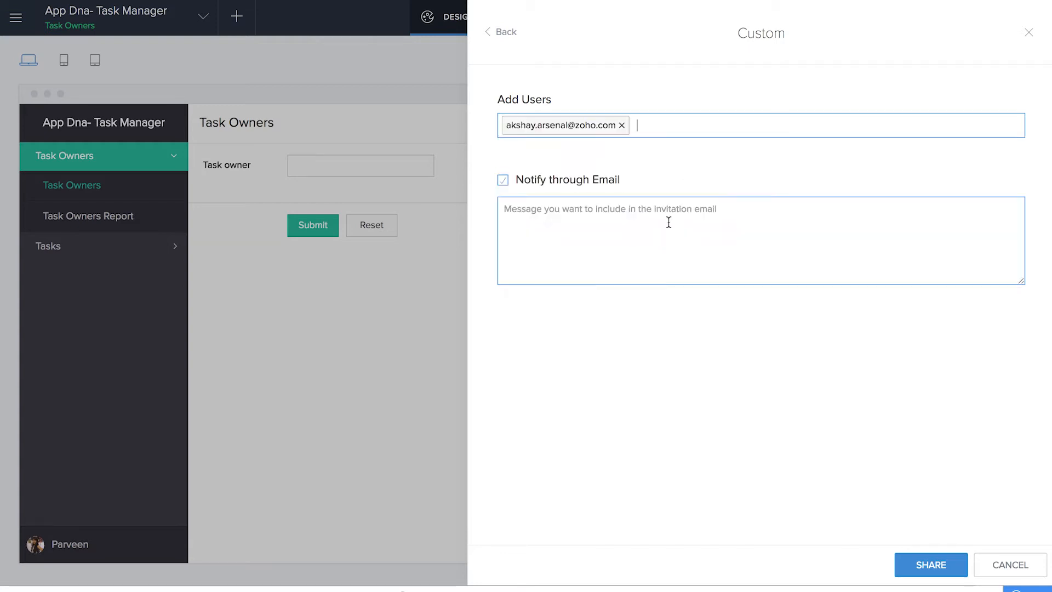
pyautogui.click(590, 230)
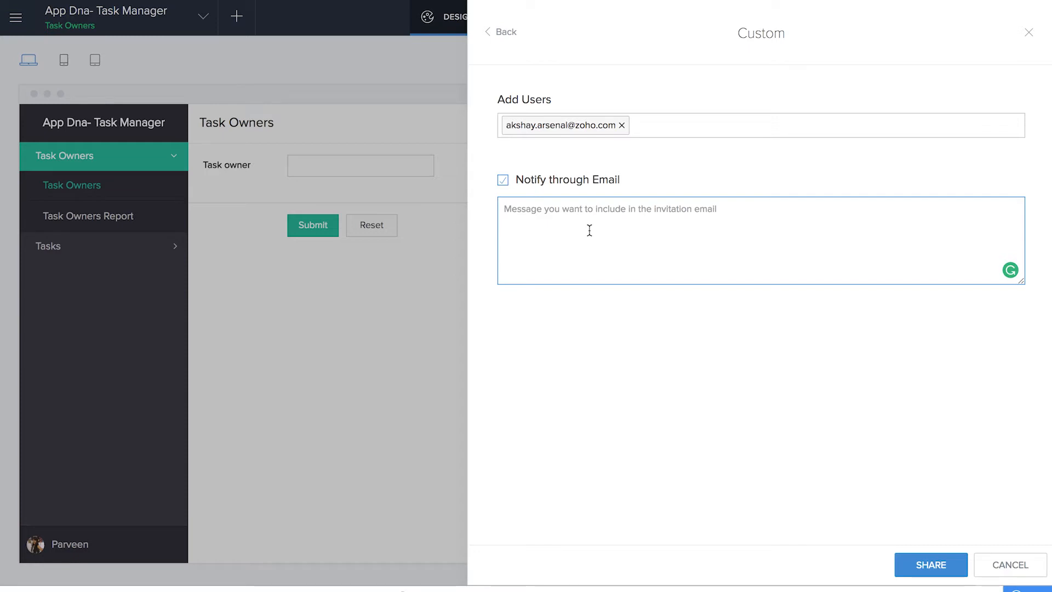
pyautogui.write('hey, you are a task owner.')
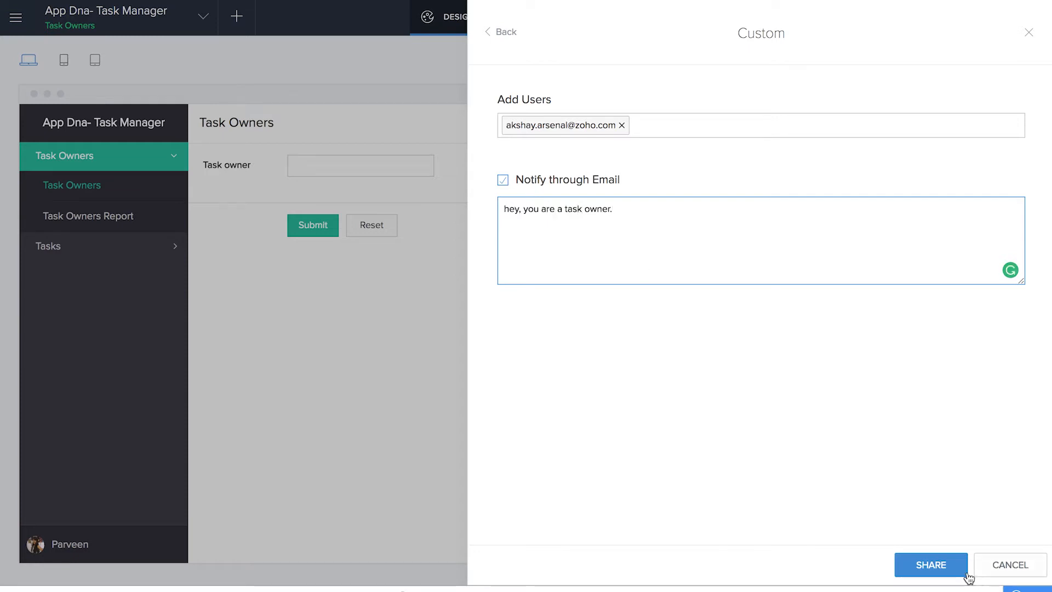
pyautogui.click(956, 571)
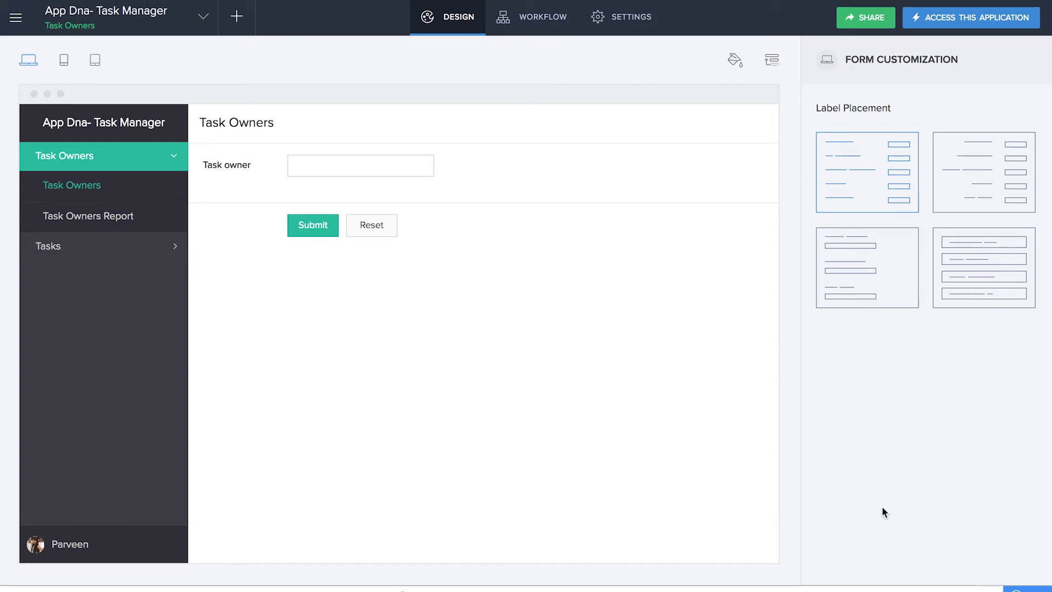
# - Switch to the invited user's Zoho Mail inbox and open the shared application from the invitation e-mail
pyautogui.hotkey('ctrl', 'Right')
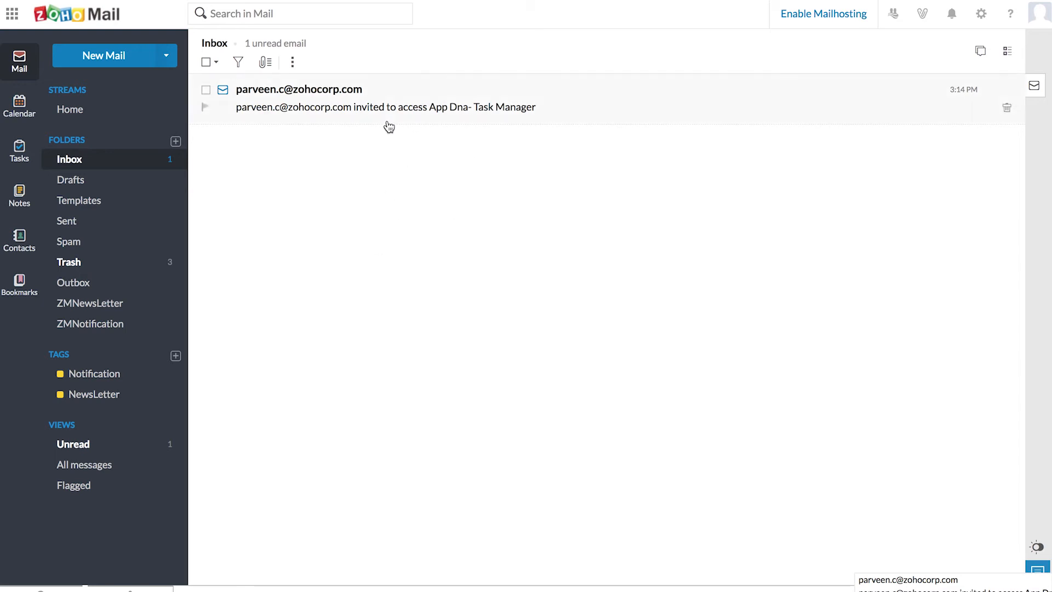
pyautogui.click(429, 108)
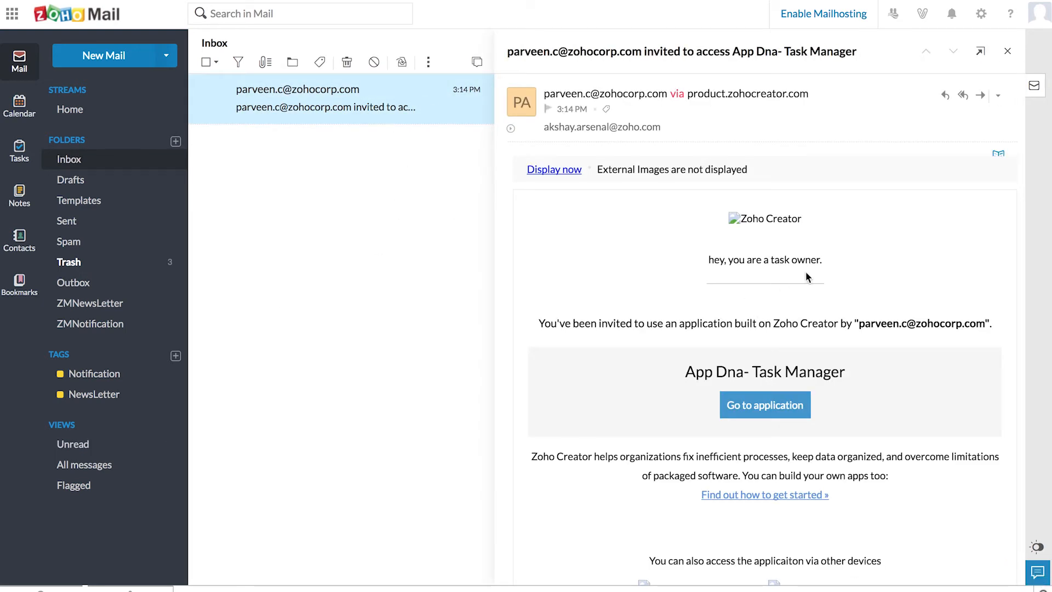
pyautogui.click(753, 406)
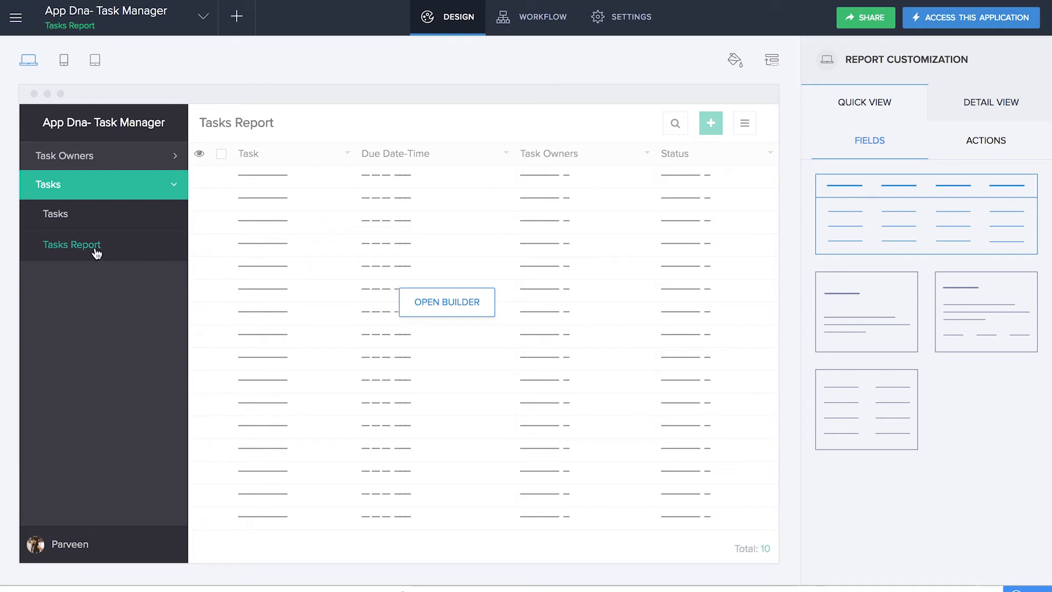
# - Add a new custom action for single records of the Tasks Report with the menu display name "High"
pyautogui.click(967, 144)
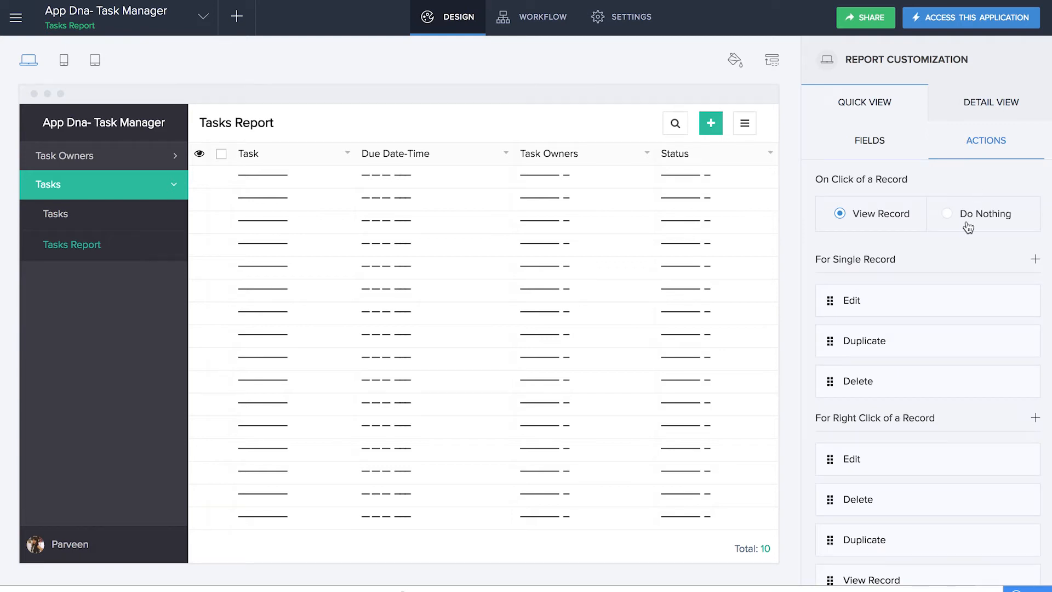
pyautogui.click(1036, 262)
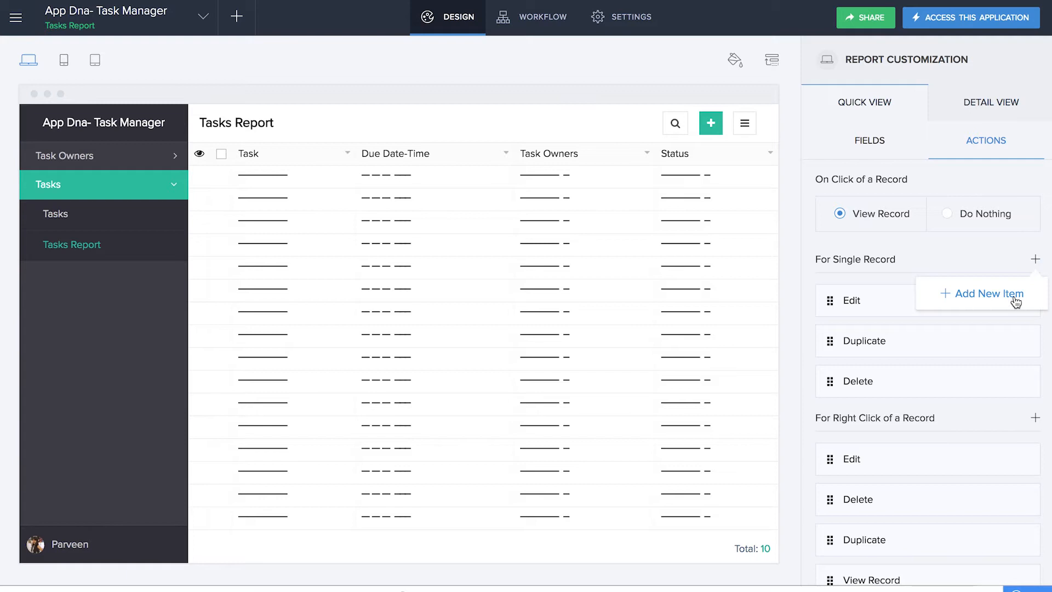
pyautogui.click(989, 294)
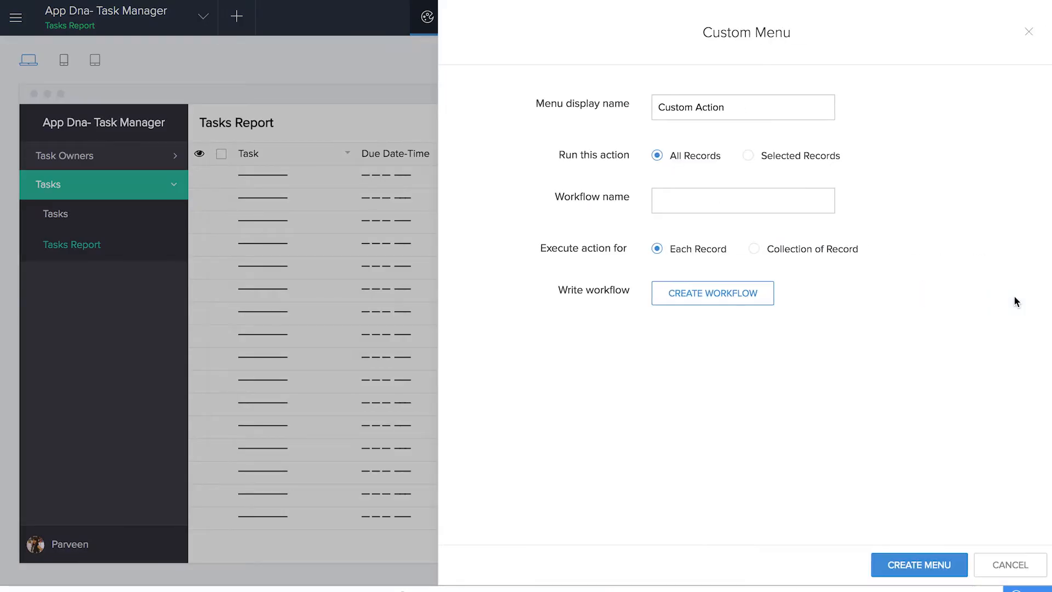
pyautogui.click(725, 114)
pyautogui.moveTo(727, 112); pyautogui.dragTo(585, 111)
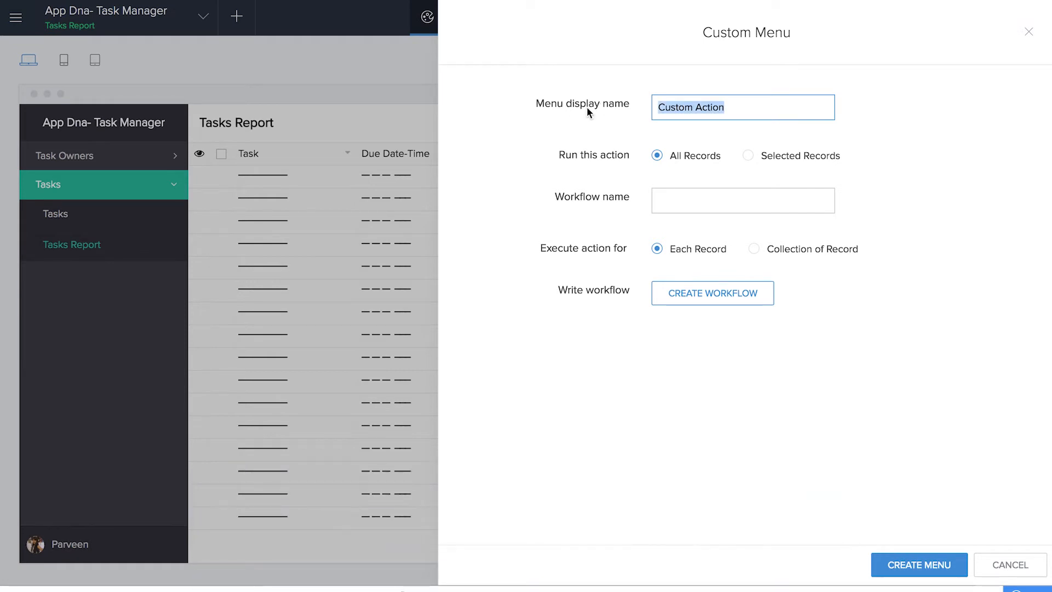
pyautogui.write('High')
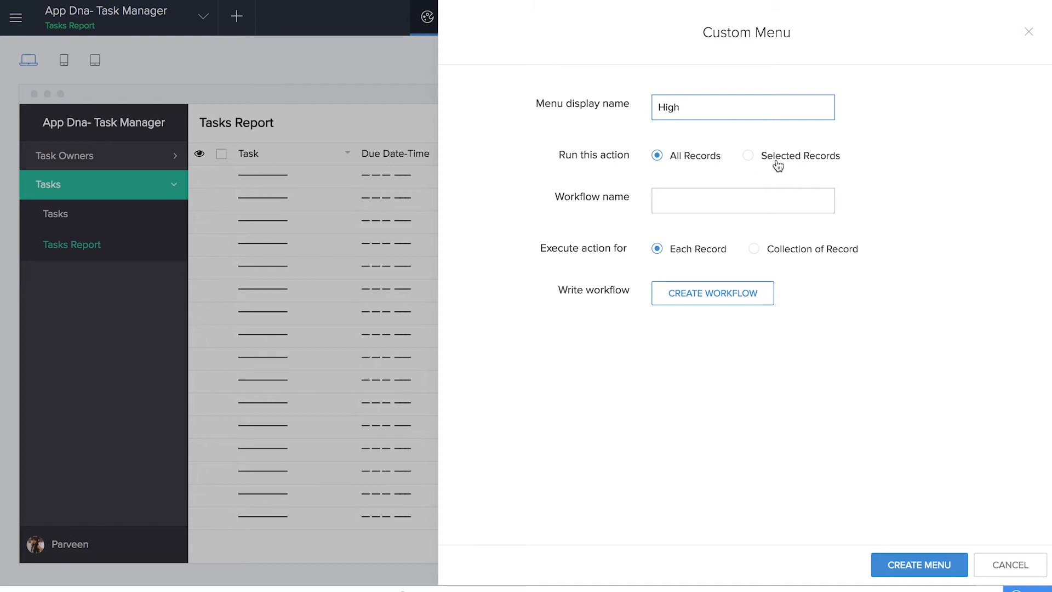
# - Restrict the High action to selected records whose Status equals Low or Status equals Medium
pyautogui.click(749, 158)
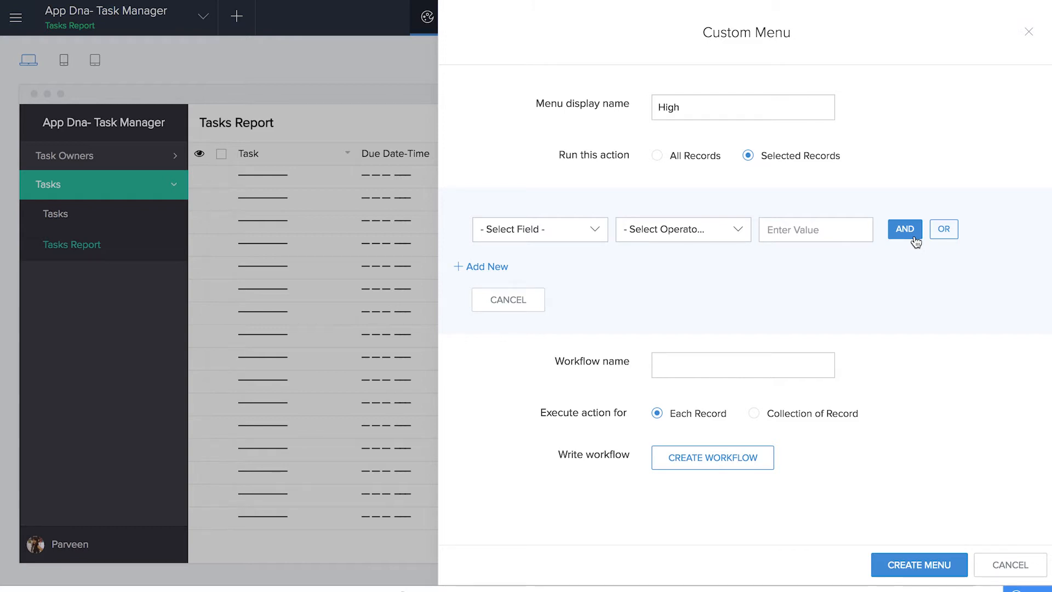
pyautogui.click(559, 230)
pyautogui.click(564, 367)
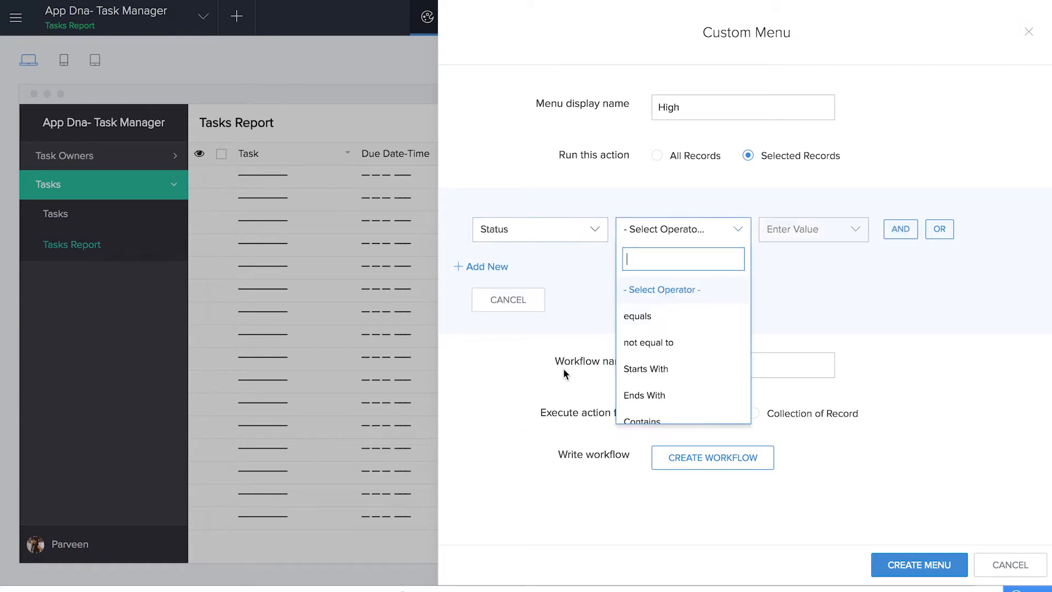
pyautogui.click(661, 317)
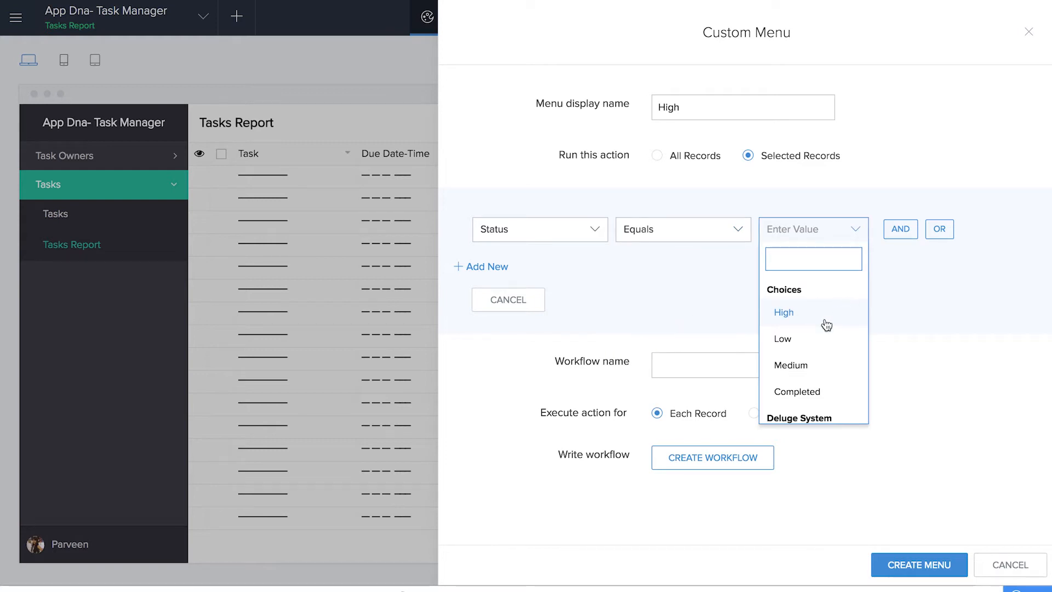
pyautogui.click(809, 339)
pyautogui.click(945, 229)
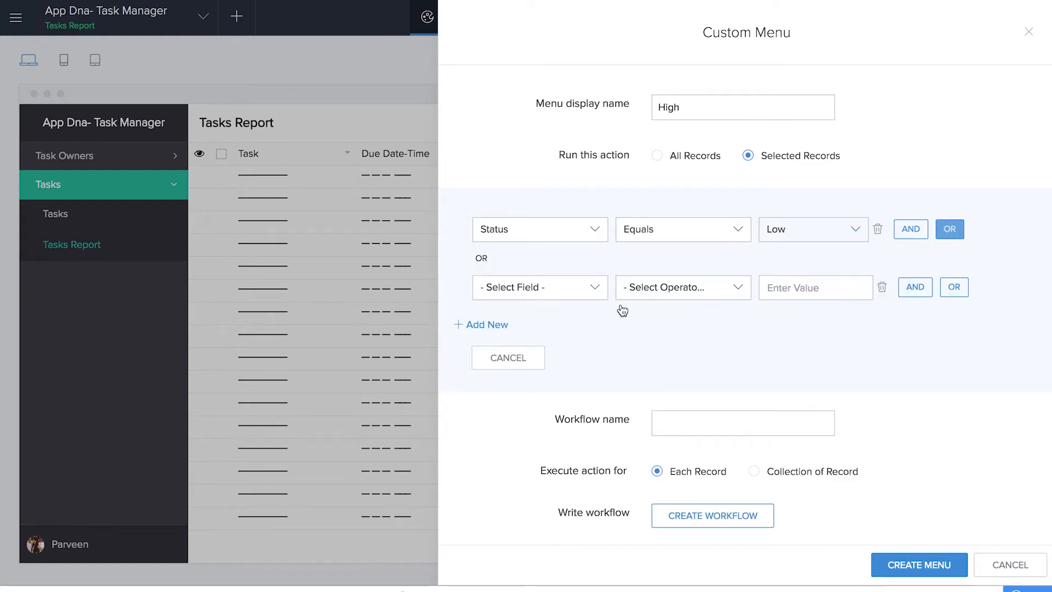
pyautogui.click(540, 286)
pyautogui.click(540, 422)
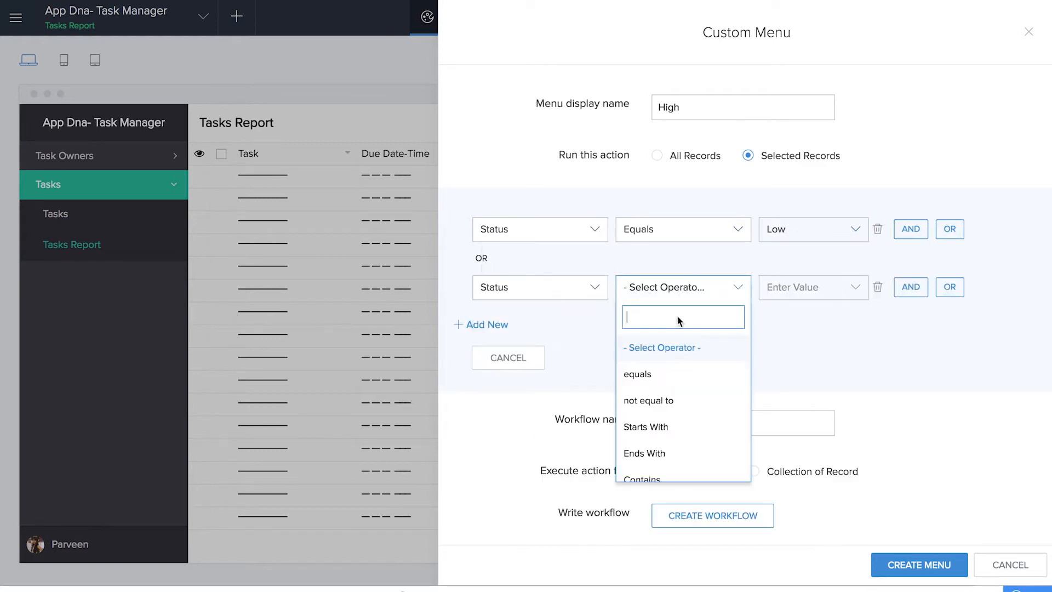
pyautogui.click(664, 373)
pyautogui.click(792, 419)
# - Name the High action's workflow "High" and start creating the workflow for each record
pyautogui.click(992, 352)
pyautogui.write('High')
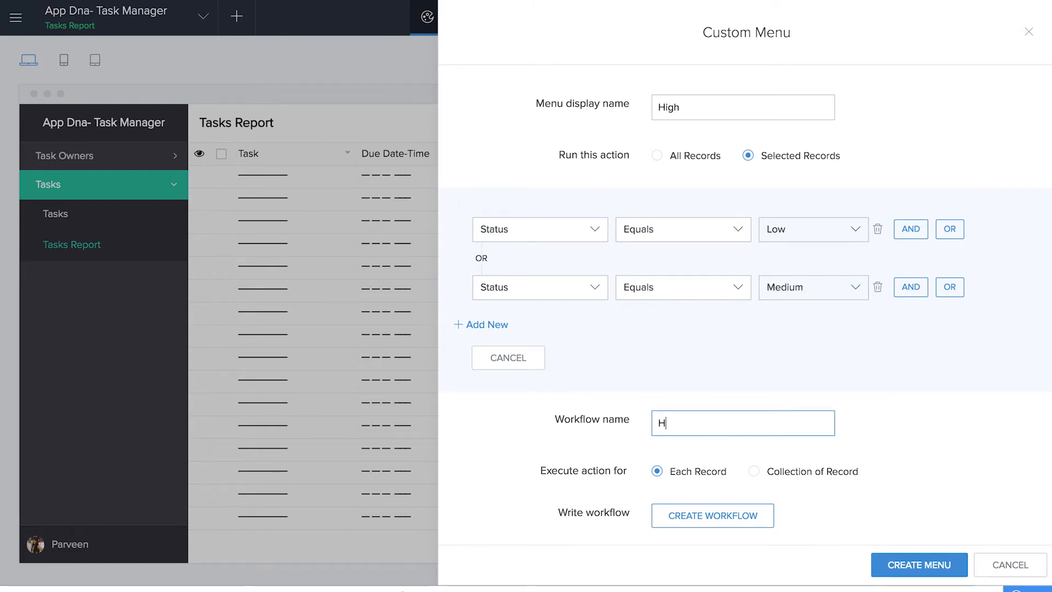
pyautogui.click(714, 517)
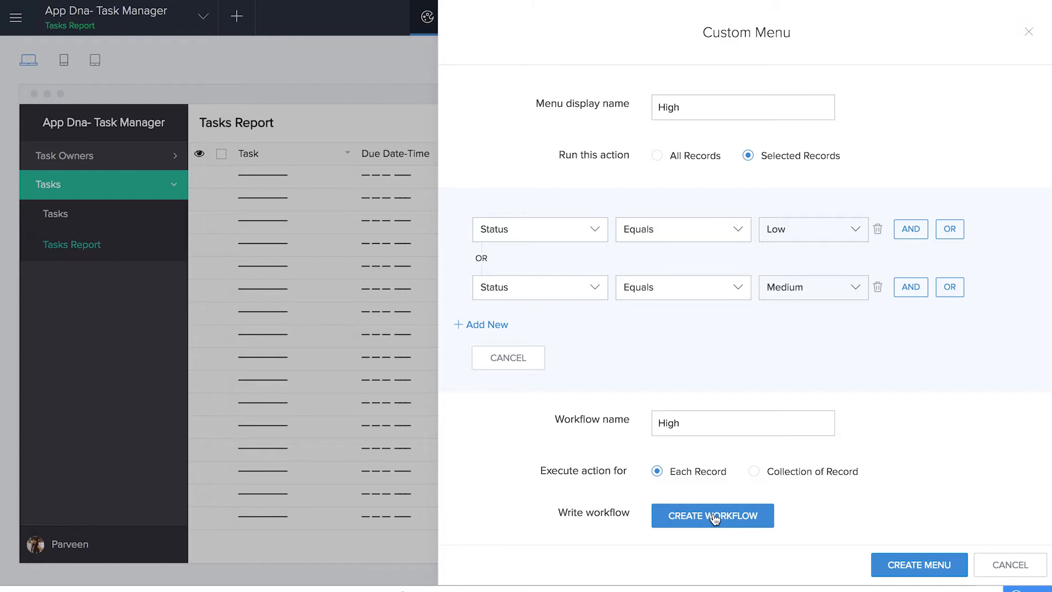
# - Add an always-run custom action with the script input.Status = "High"; to the workflow, save it and create the High menu item
pyautogui.click(755, 156)
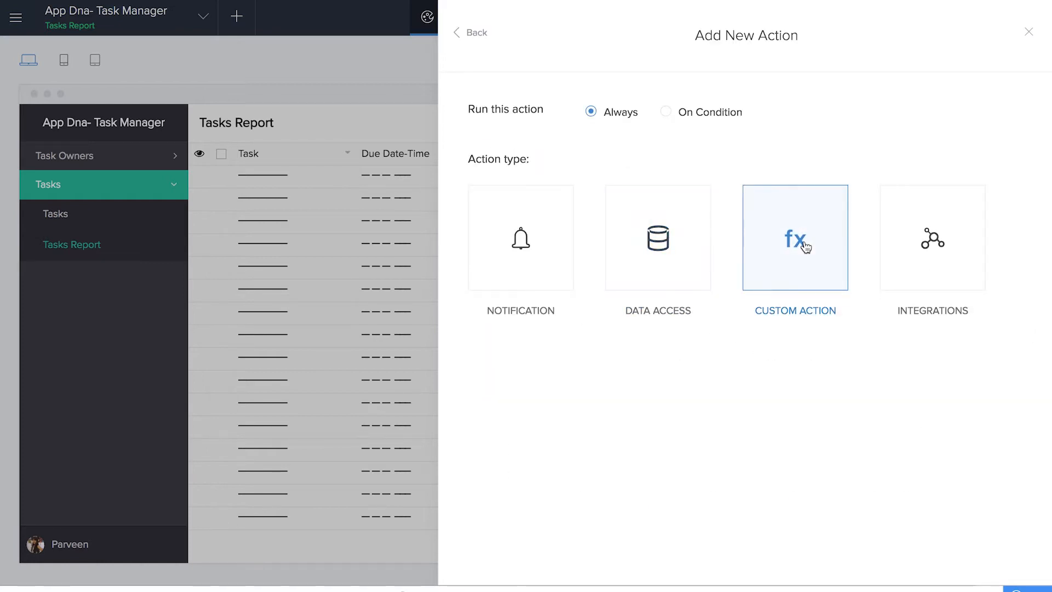
pyautogui.click(803, 245)
pyautogui.click(848, 153)
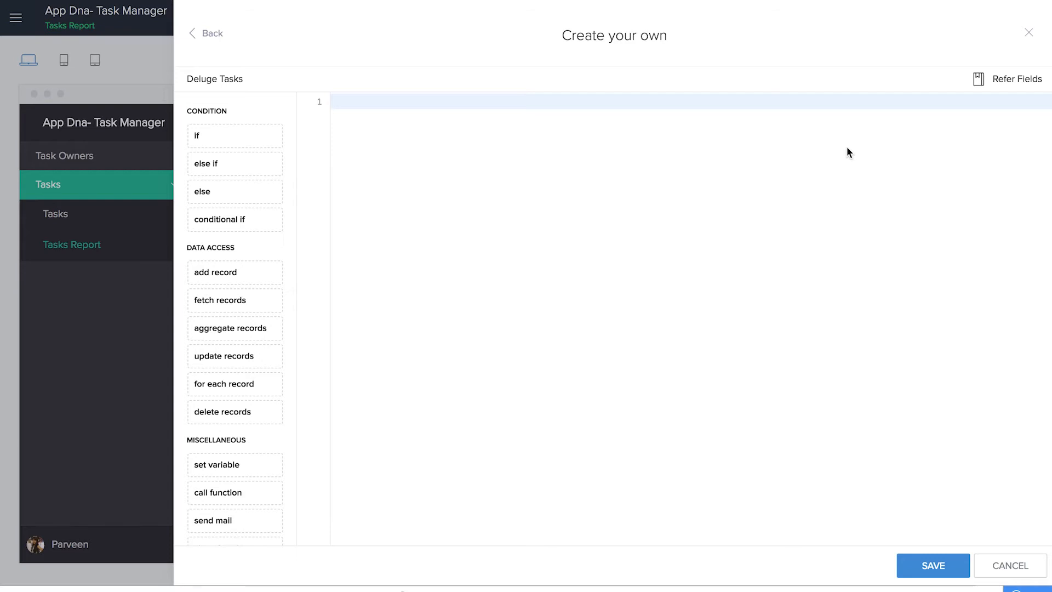
pyautogui.write('input.Status = "High";')
pyautogui.click(928, 570)
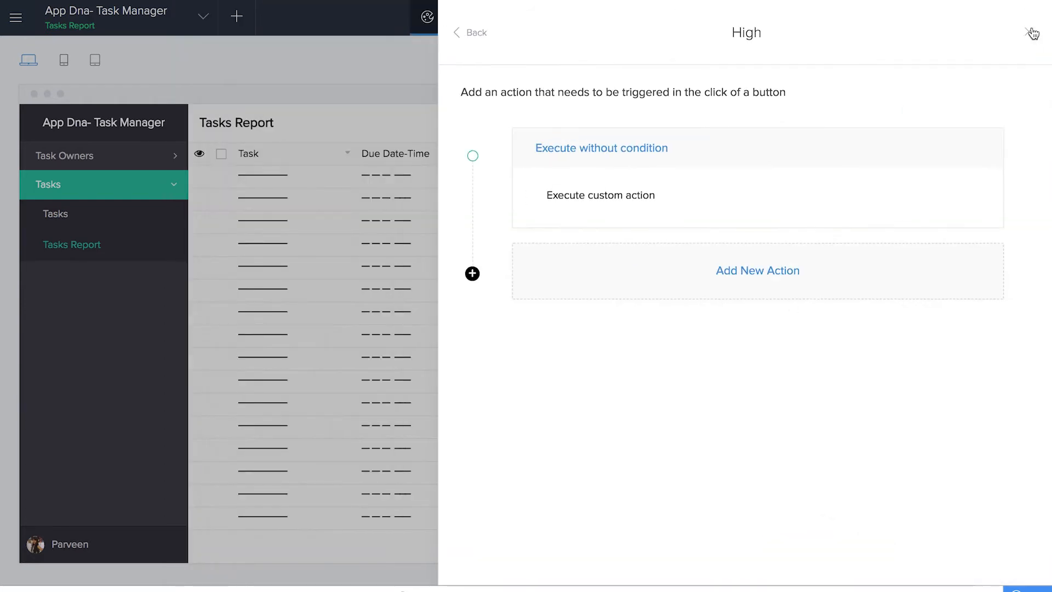
pyautogui.click(1029, 33)
pyautogui.click(934, 561)
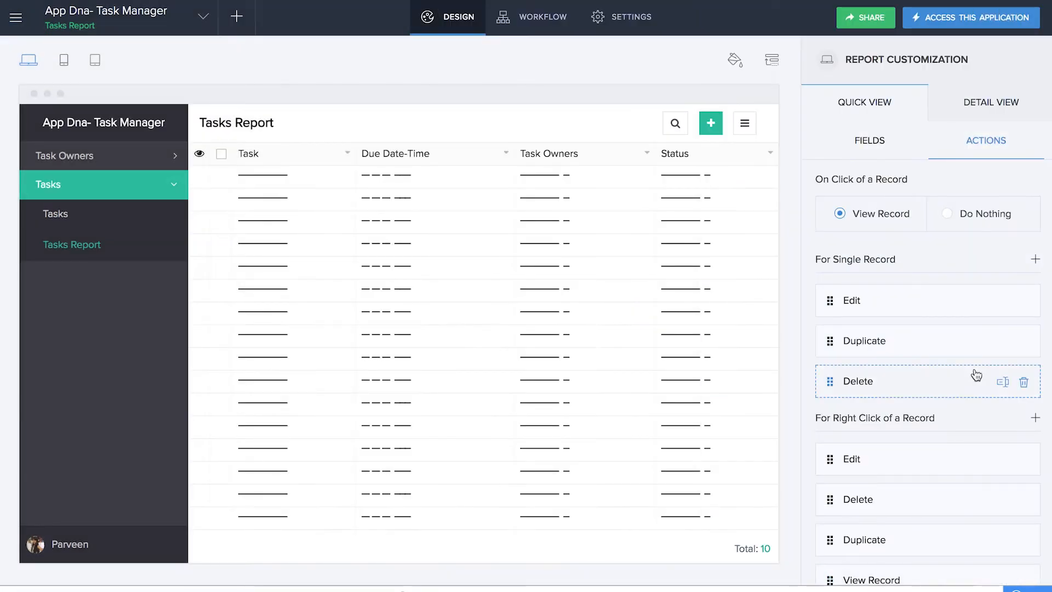
# - Add the High custom action item as a column in the quick view of the Tasks Report
pyautogui.click(870, 140)
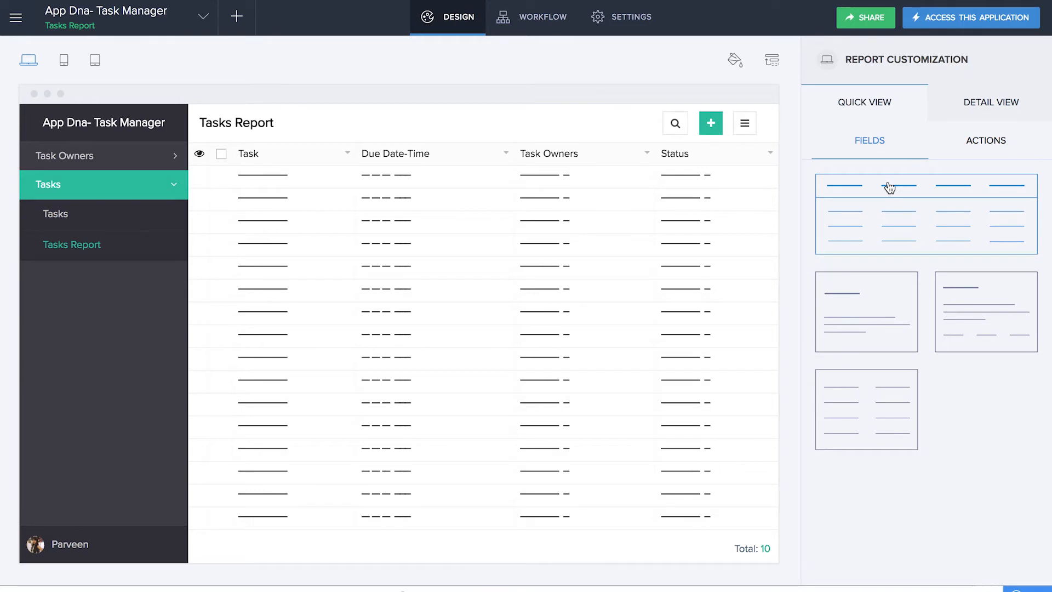
pyautogui.click(889, 188)
pyautogui.click(738, 321)
pyautogui.scroll(-5, 713, 450)
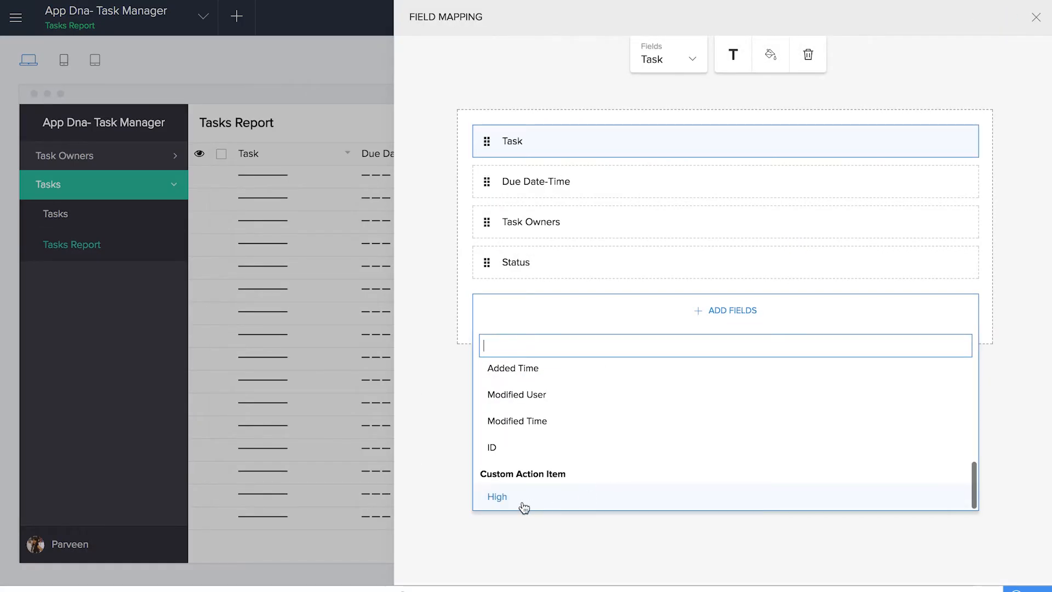
pyautogui.click(524, 499)
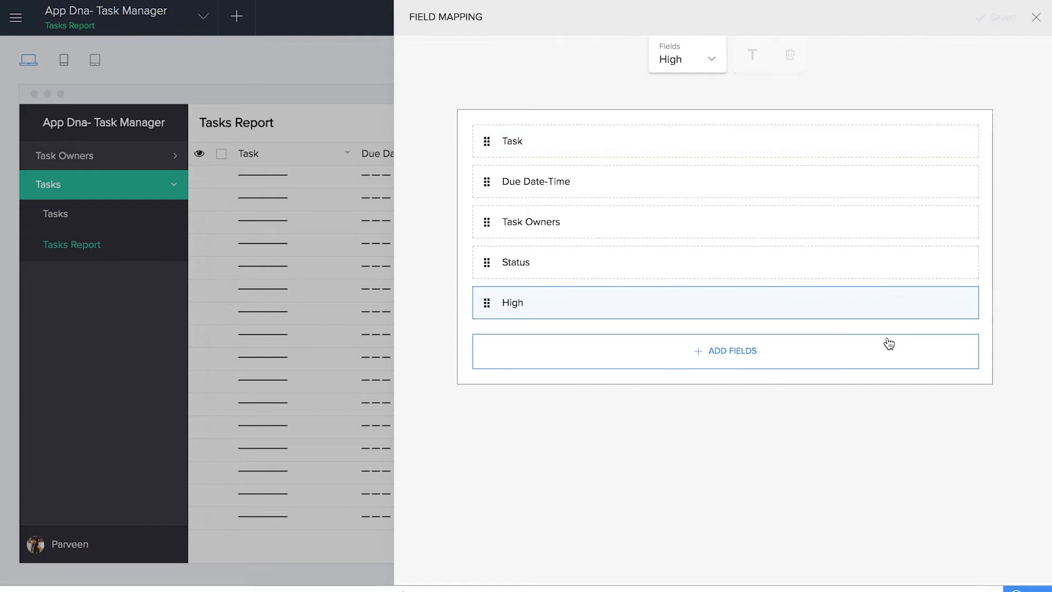
pyautogui.click(1033, 15)
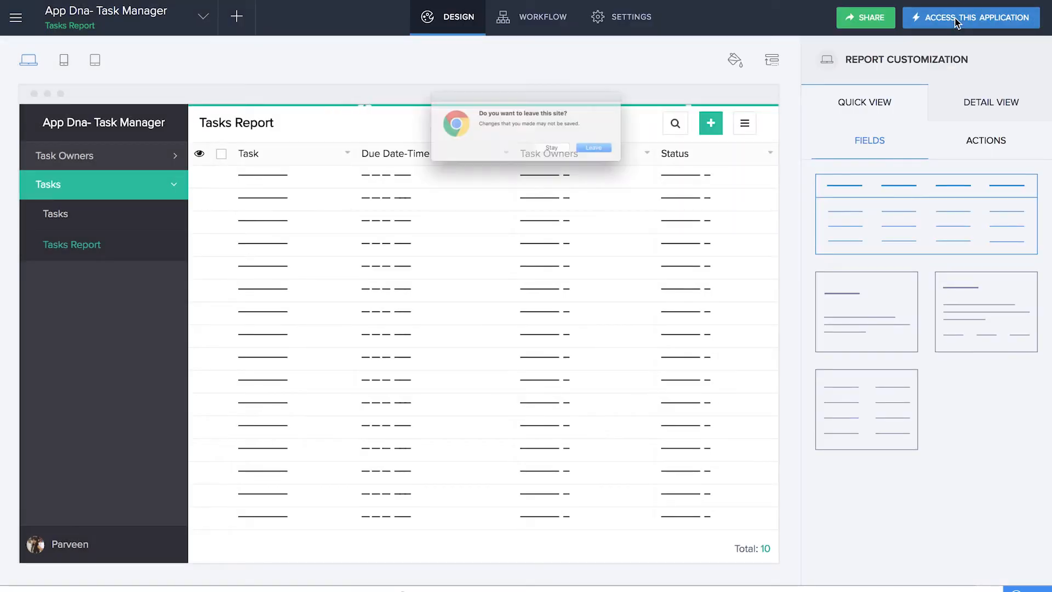
# - Access the live application and submit a task "Contacting a client" due 06-Feb-2018 15:29:27, with task owner Support and status Low
pyautogui.click(637, 161)
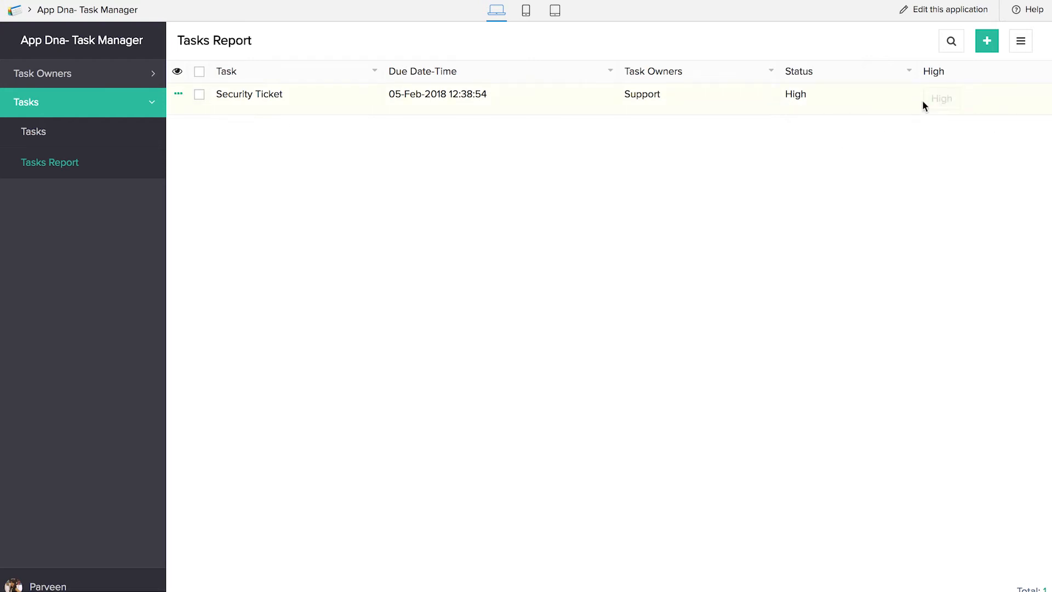
pyautogui.click(53, 130)
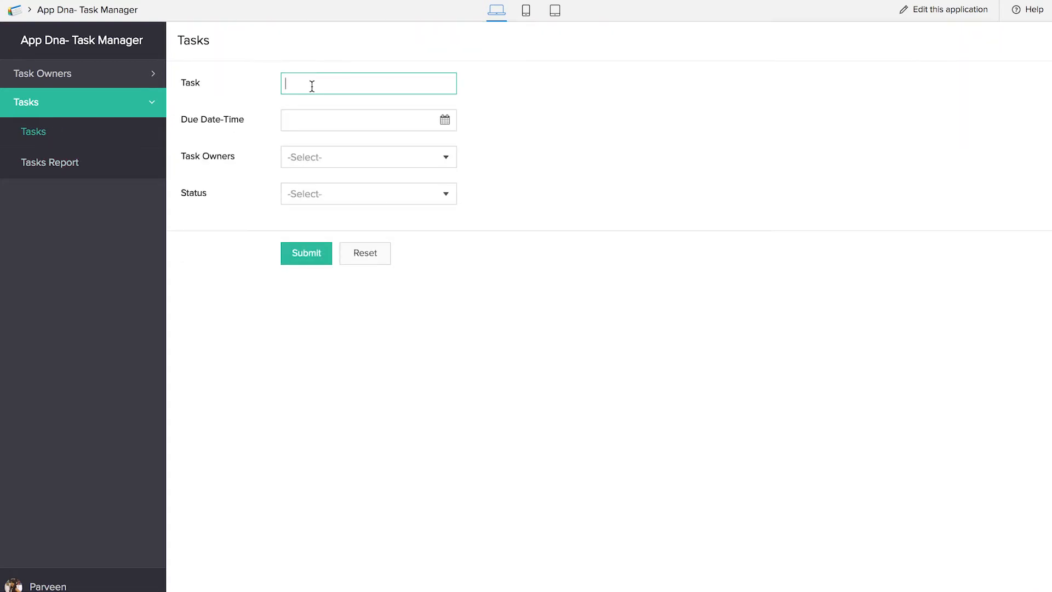
pyautogui.write('Contacting a client')
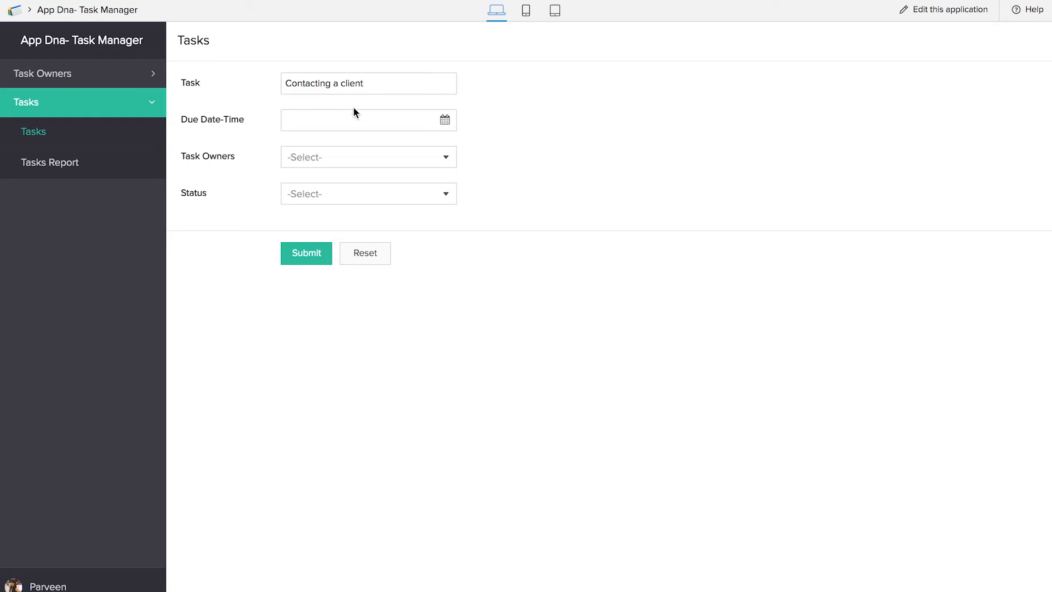
pyautogui.click(353, 110)
pyautogui.click(349, 229)
pyautogui.click(561, 107)
pyautogui.click(395, 159)
pyautogui.click(392, 178)
pyautogui.click(390, 195)
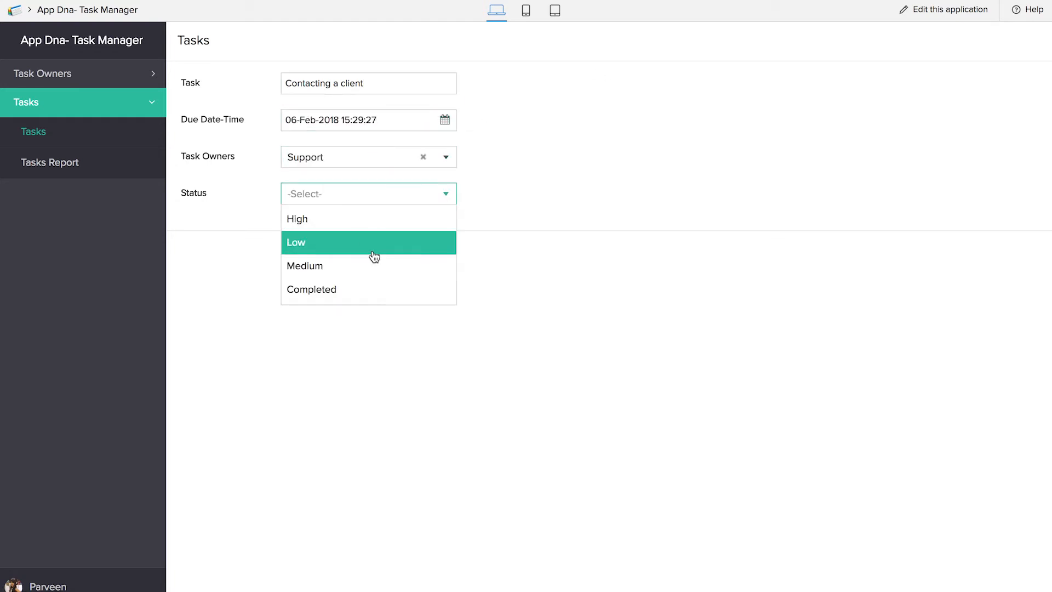
pyautogui.click(371, 249)
pyautogui.click(297, 265)
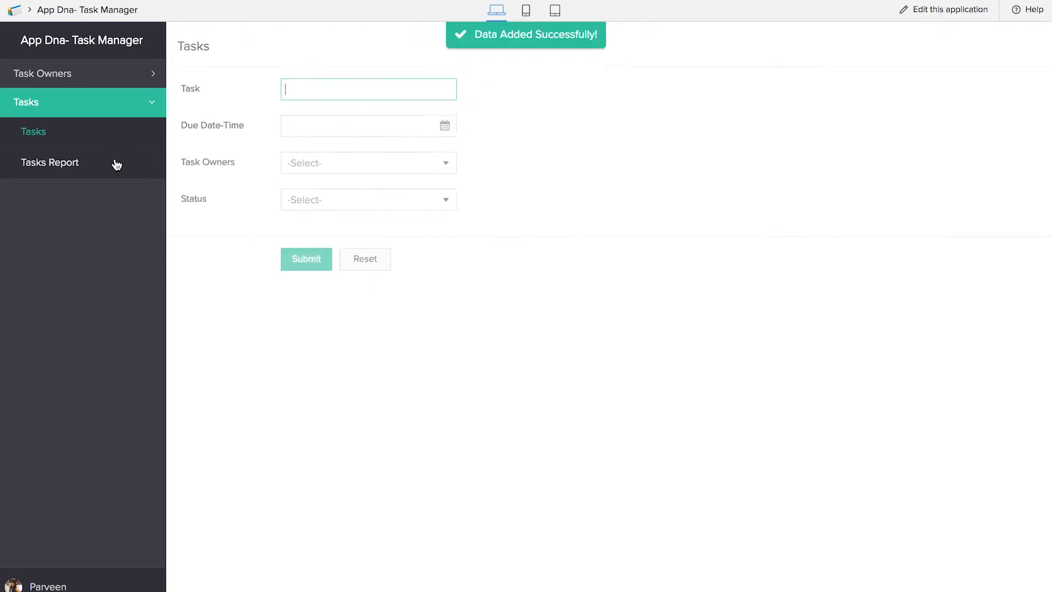
# - Run the High action on the "Contacting a client" record in the Tasks Report
pyautogui.click(75, 171)
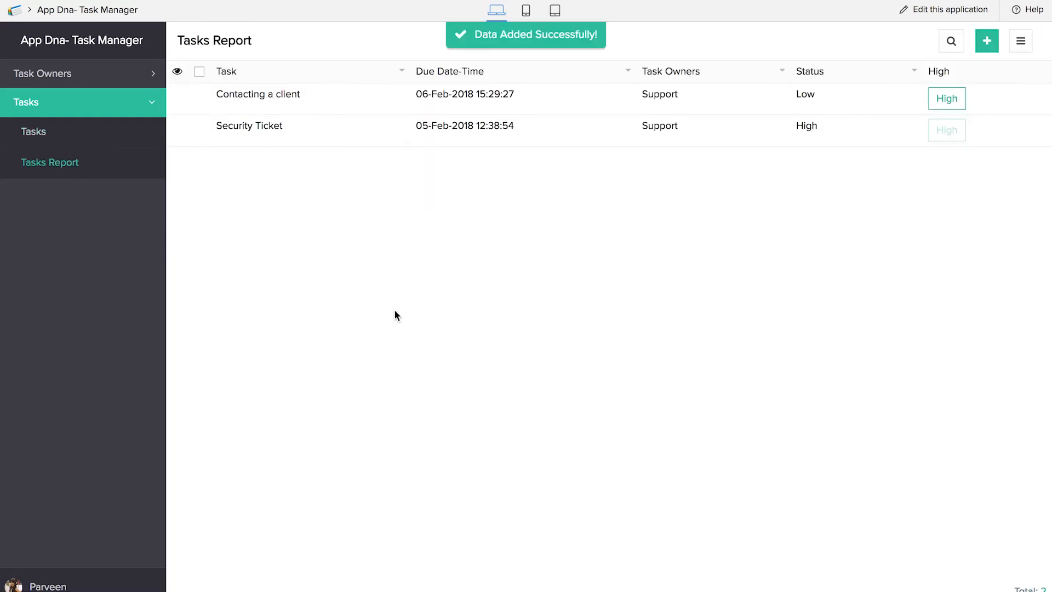
pyautogui.click(958, 103)
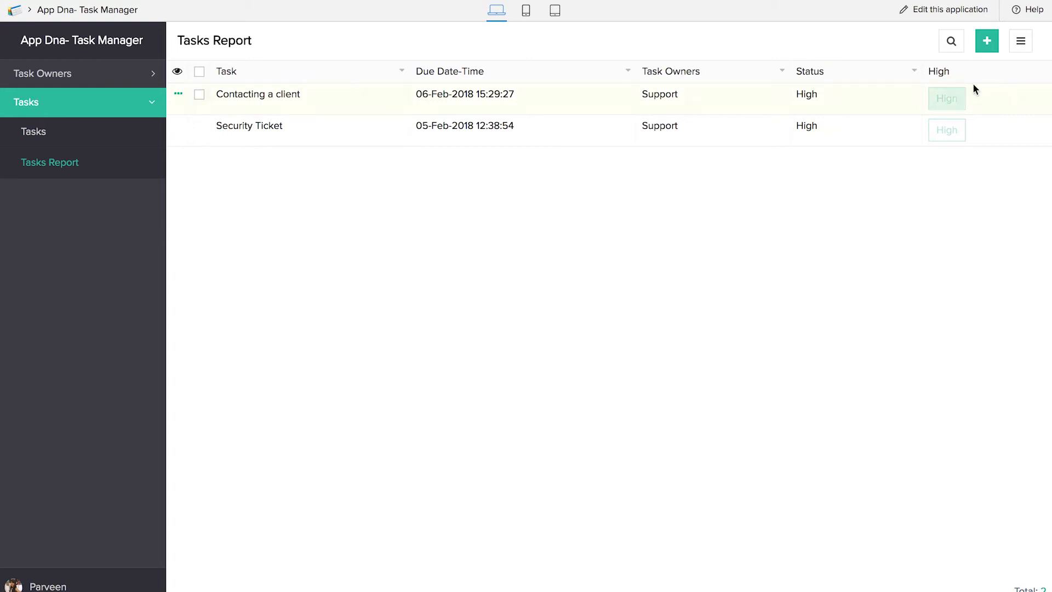
# - Return to editing the application and add a custom action for single records of the Tasks Report with the menu display name "Medium"
pyautogui.click(957, 12)
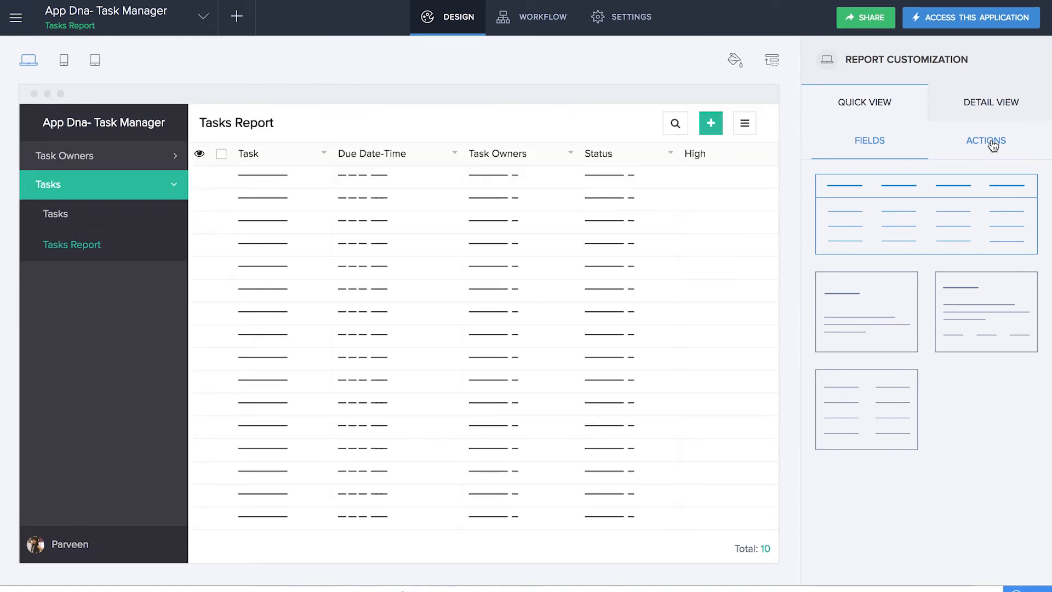
pyautogui.click(993, 145)
pyautogui.click(1033, 268)
pyautogui.click(989, 298)
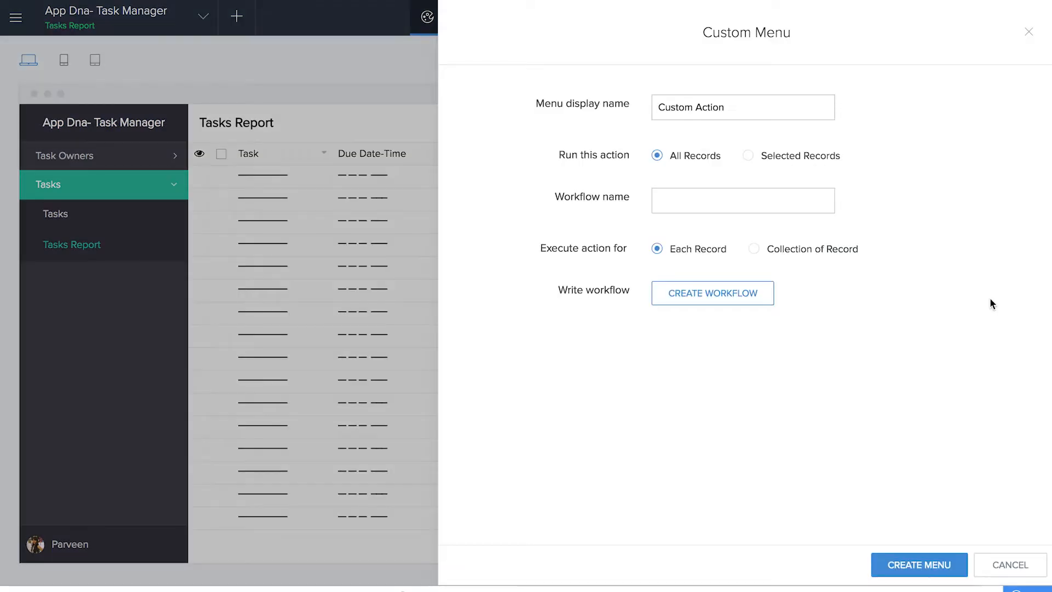
pyautogui.moveTo(737, 109); pyautogui.dragTo(589, 104)
pyautogui.write('Medium')
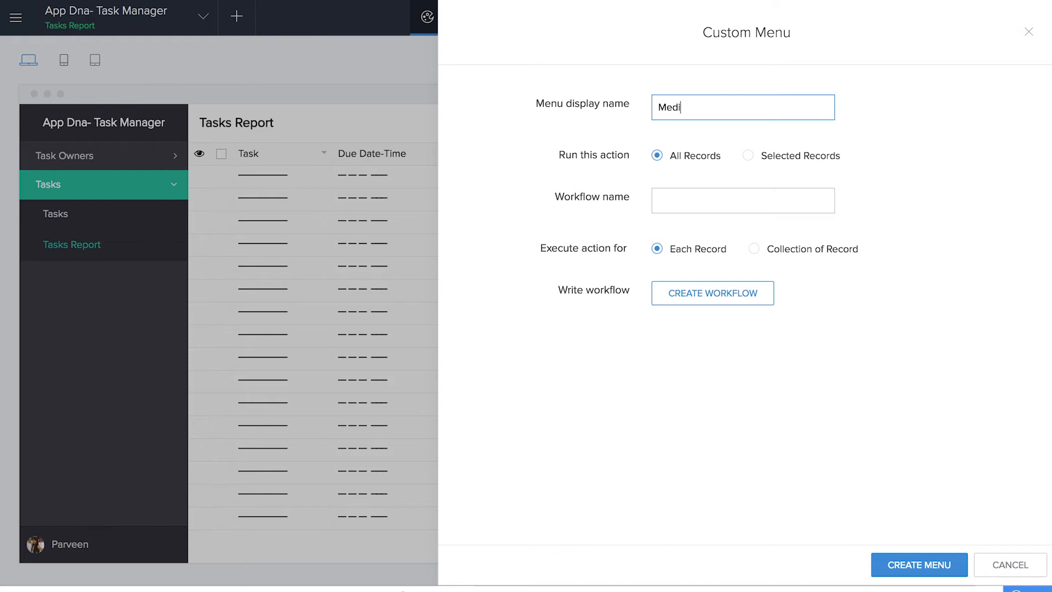
# - Restrict the Medium action to selected records whose Status equals High or Status equals Low
pyautogui.click(747, 155)
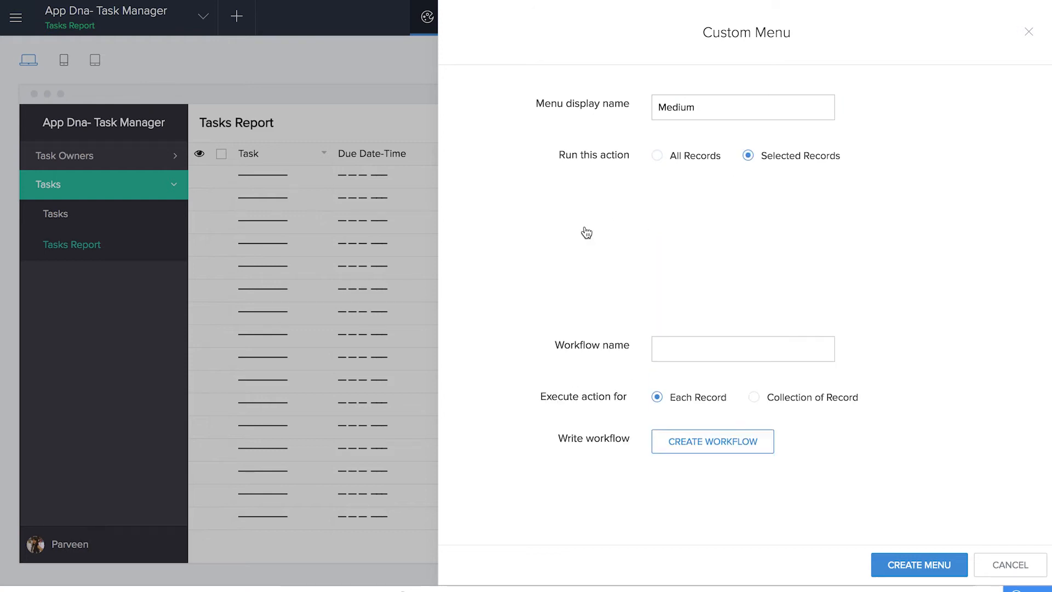
pyautogui.click(557, 237)
pyautogui.click(537, 364)
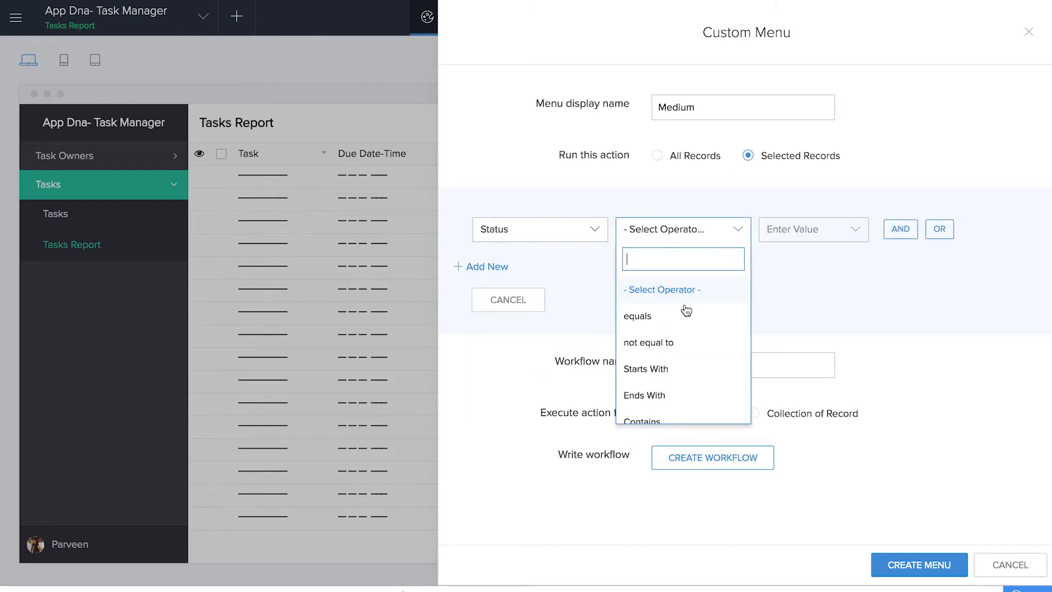
pyautogui.click(682, 317)
pyautogui.click(805, 311)
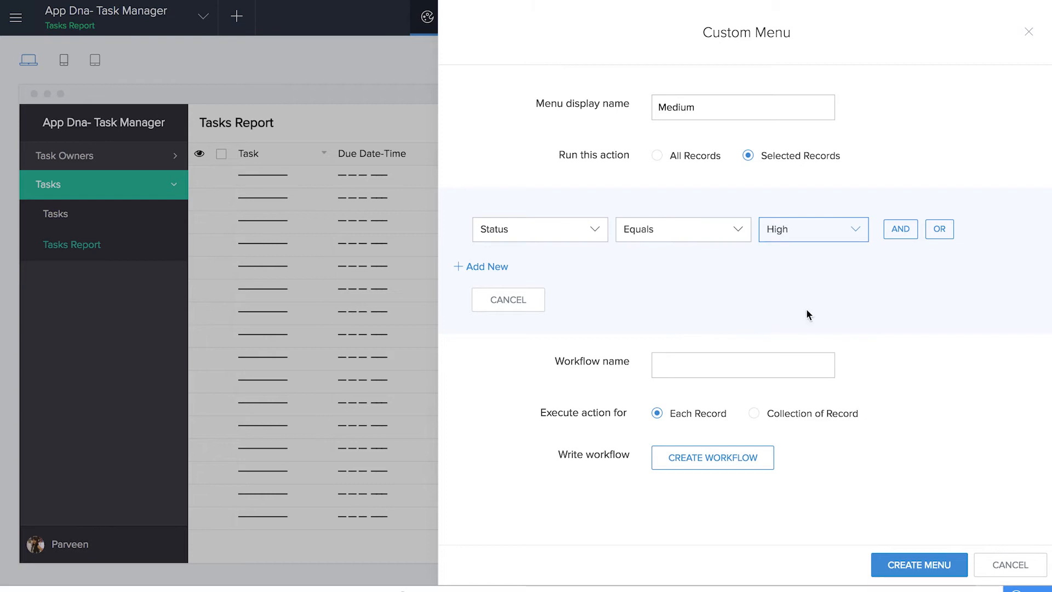
pyautogui.click(940, 229)
pyautogui.click(584, 296)
pyautogui.click(538, 420)
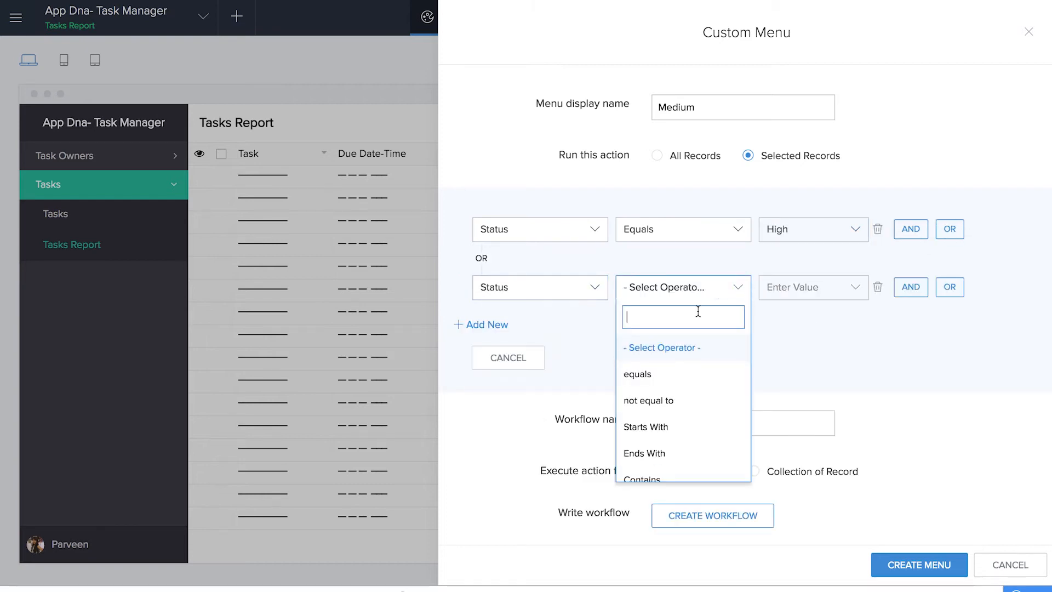
pyautogui.click(681, 381)
pyautogui.click(820, 398)
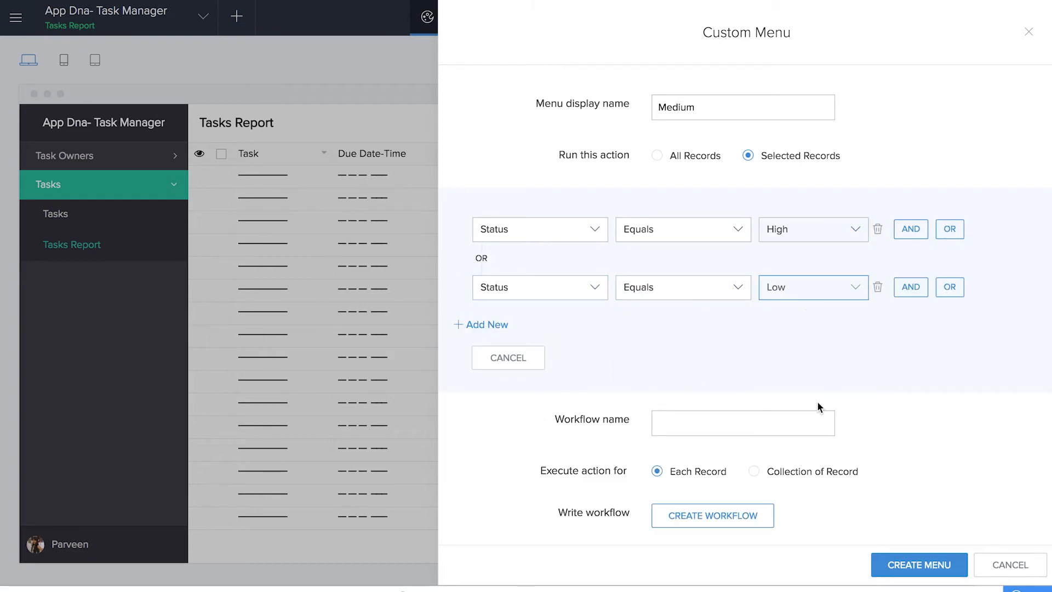
# - Name the Medium action's workflow "Medium" and start creating the workflow for each record
pyautogui.click(701, 429)
pyautogui.write('Medium')
pyautogui.click(734, 524)
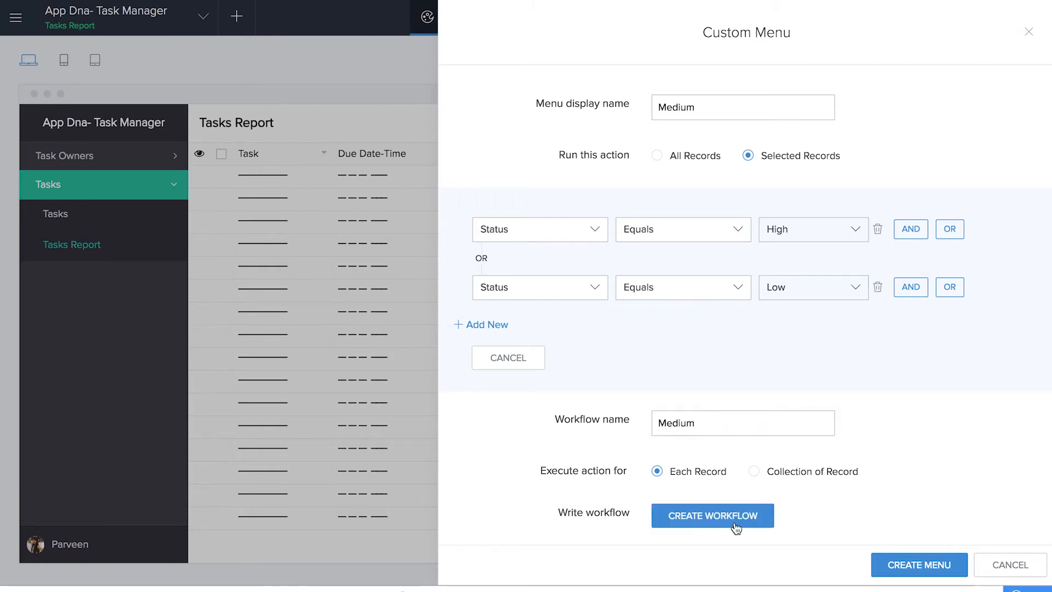
# - Add an always-run custom action with the script input.Status = "Medium"; to the workflow, save it and create the Medium menu item
pyautogui.click(693, 159)
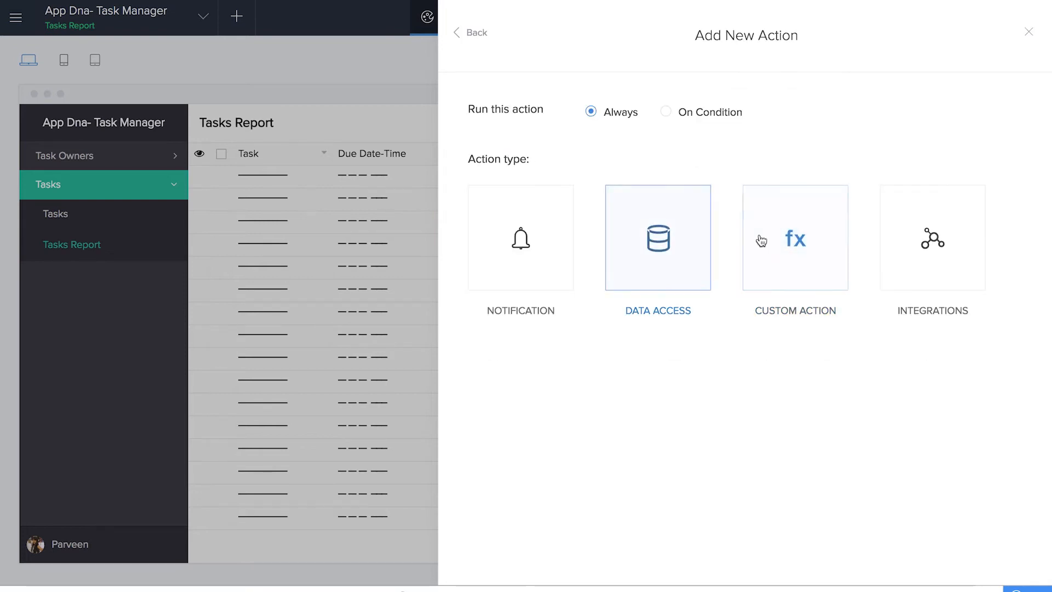
pyautogui.click(810, 239)
pyautogui.click(830, 159)
pyautogui.write('input.')
pyautogui.click(485, 173)
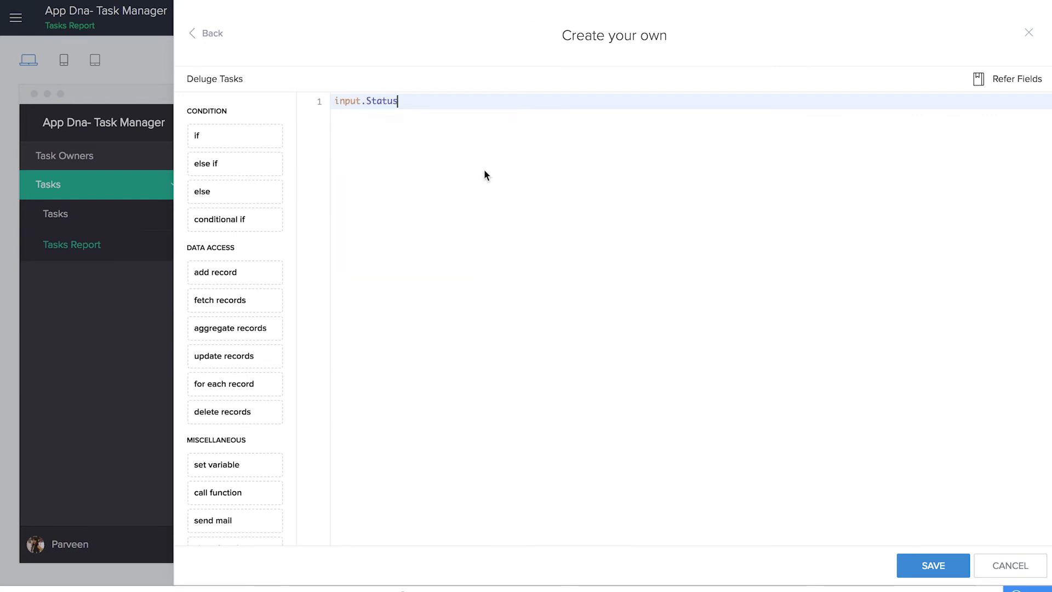
pyautogui.write('= "Medium";')
pyautogui.click(913, 568)
pyautogui.click(1029, 33)
pyautogui.click(929, 565)
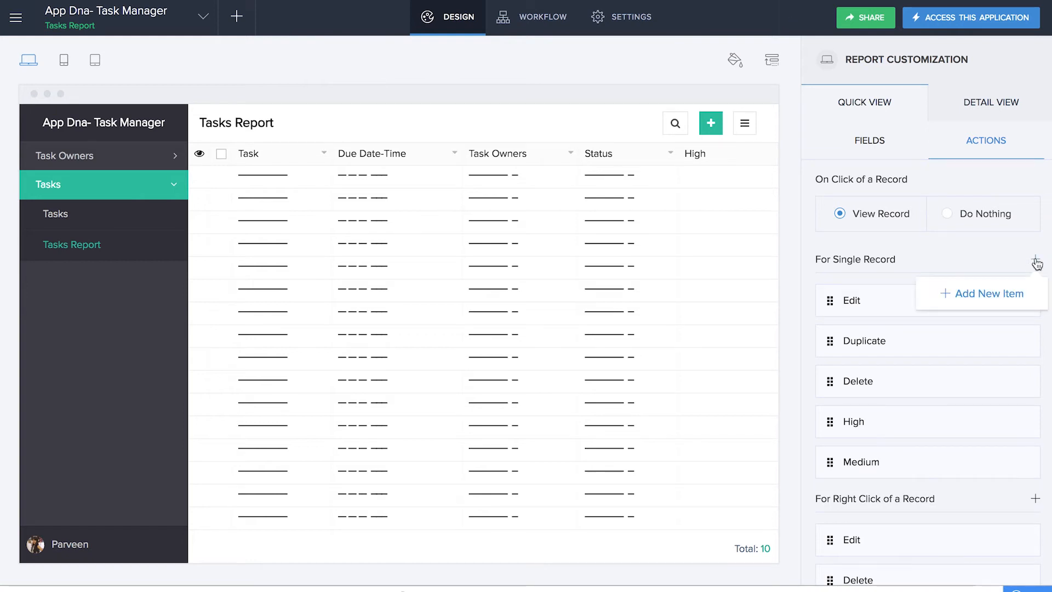
# - Add another custom action for single records of the Tasks Report with the menu display name "Low"
pyautogui.moveTo(1004, 293)
pyautogui.click(584, 106)
pyautogui.write('Low')
# - Restrict the Low action to selected records whose Status equals High or Status equals Medium
pyautogui.click(747, 155)
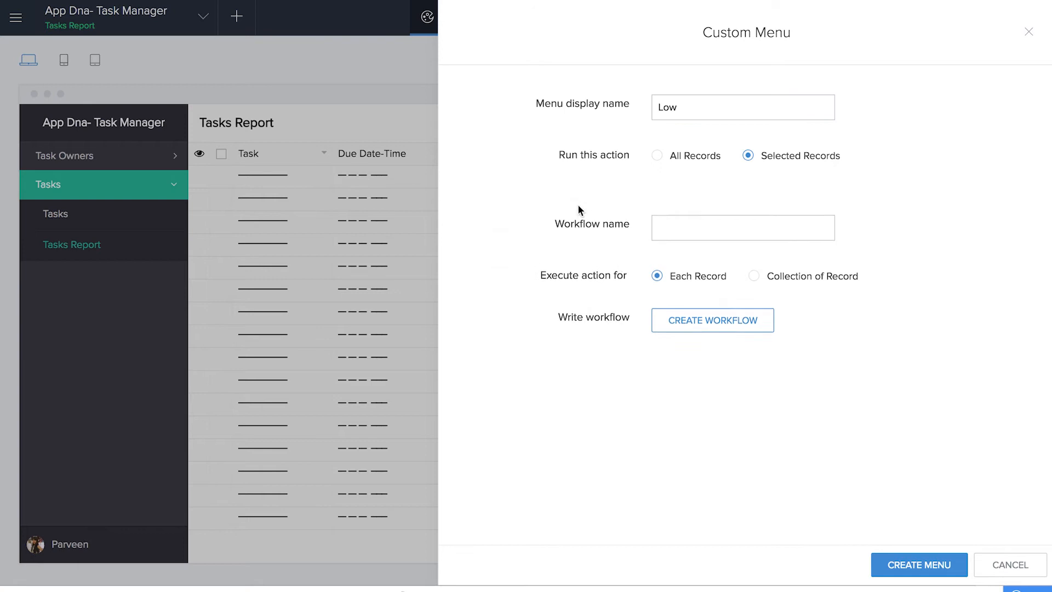
pyautogui.click(570, 229)
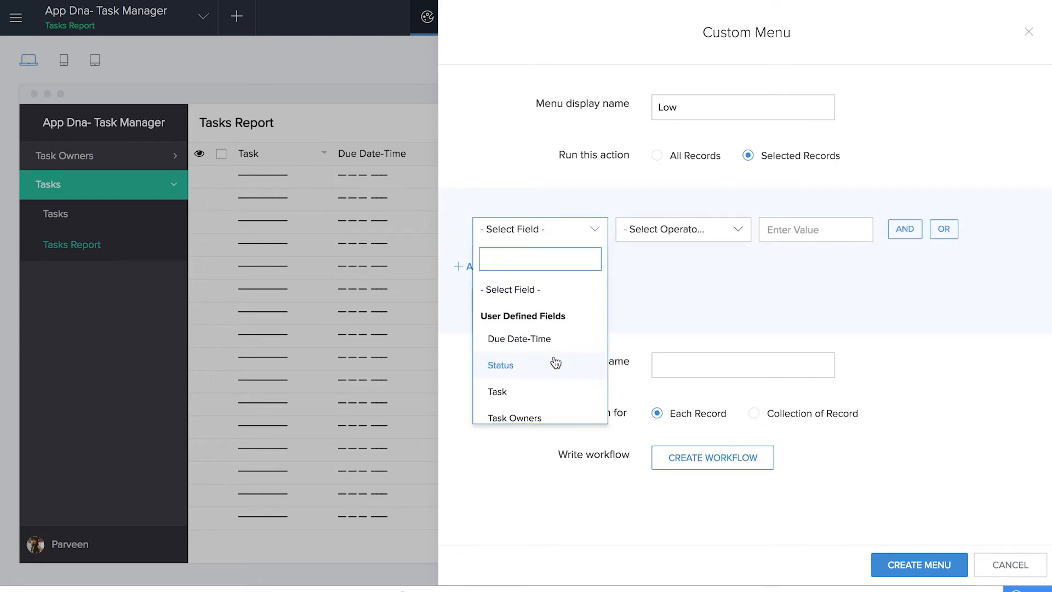
pyautogui.click(555, 362)
pyautogui.click(669, 312)
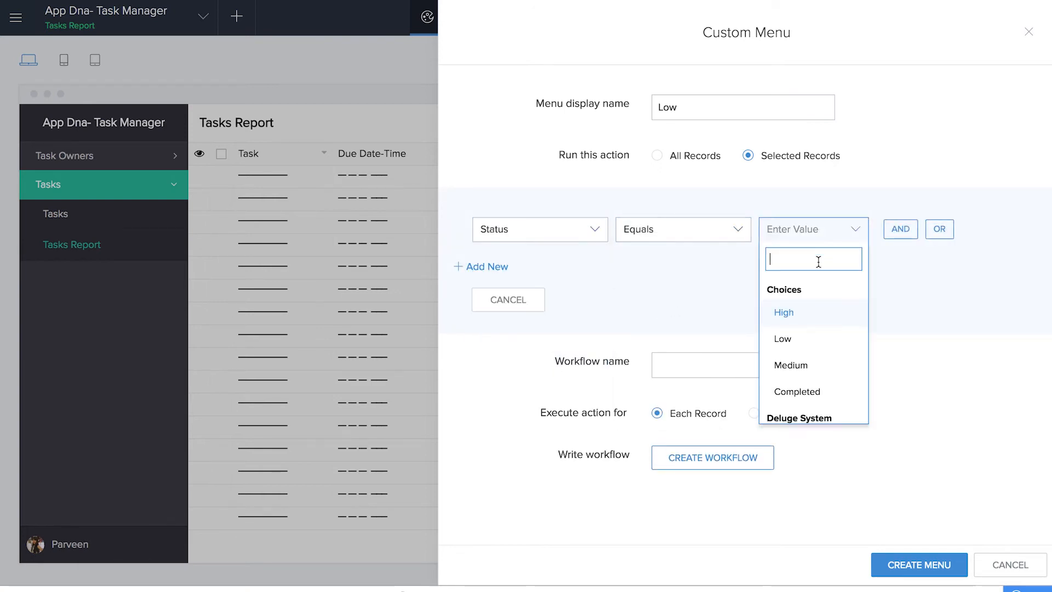
pyautogui.click(816, 314)
pyautogui.click(944, 230)
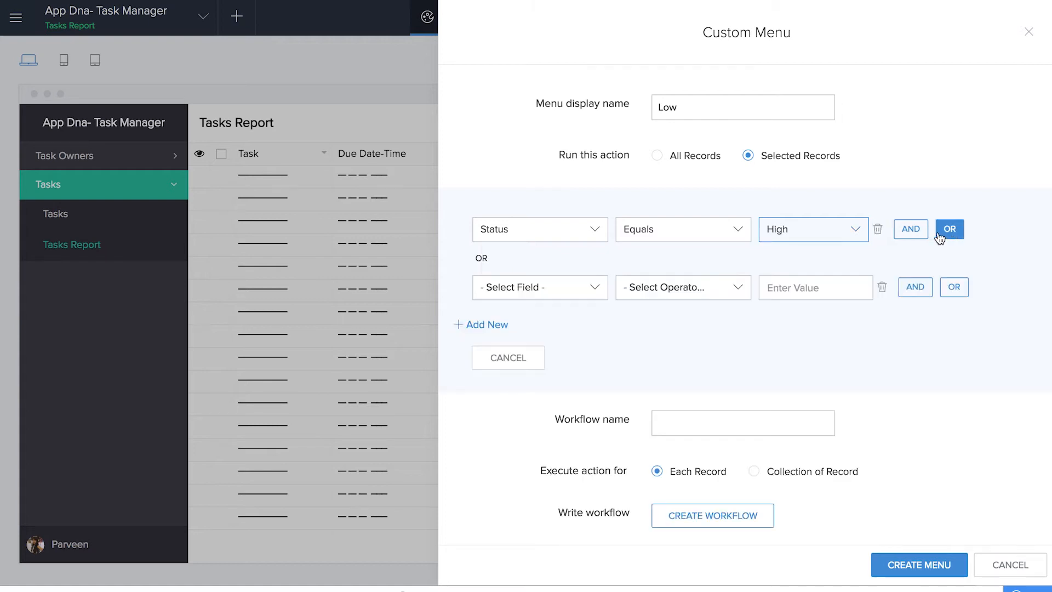
pyautogui.click(591, 286)
pyautogui.click(542, 423)
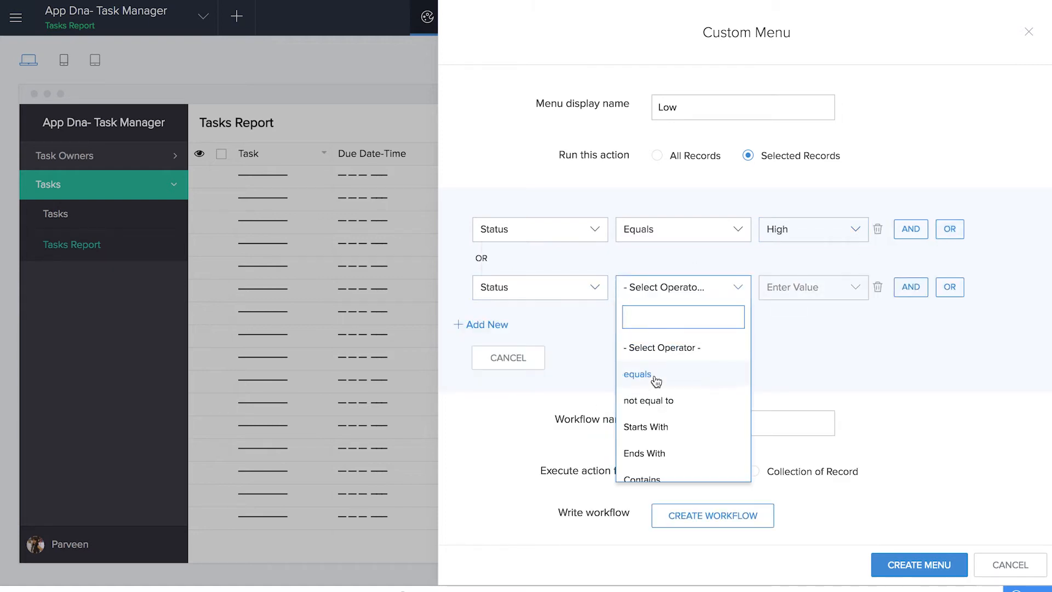
pyautogui.click(655, 372)
pyautogui.click(795, 422)
# - Name the Low action's workflow "Low" and start an always-run custom action with its own script in it
pyautogui.click(712, 427)
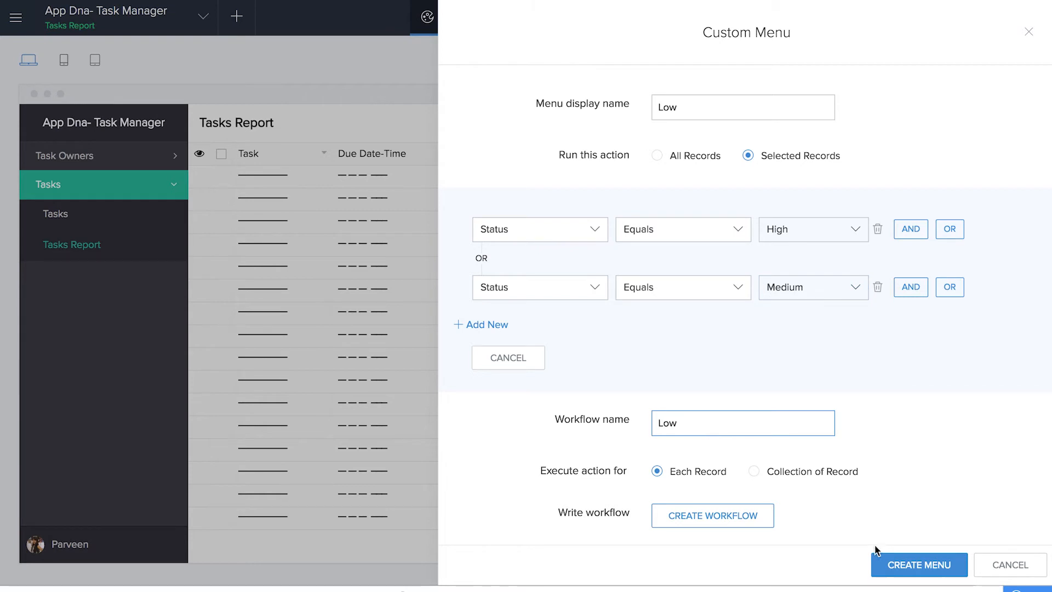
pyautogui.click(741, 514)
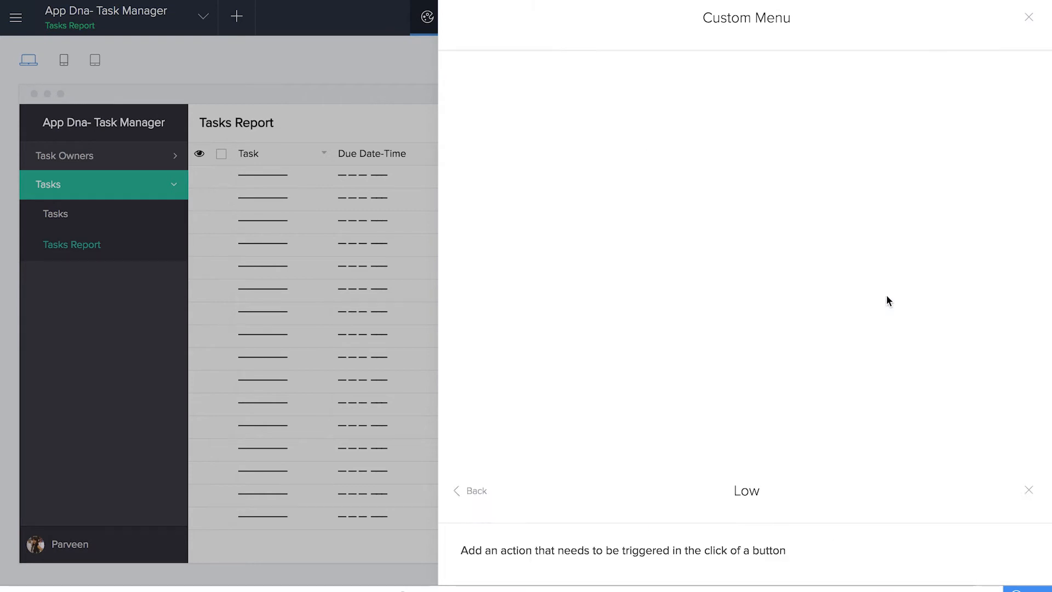
pyautogui.click(793, 157)
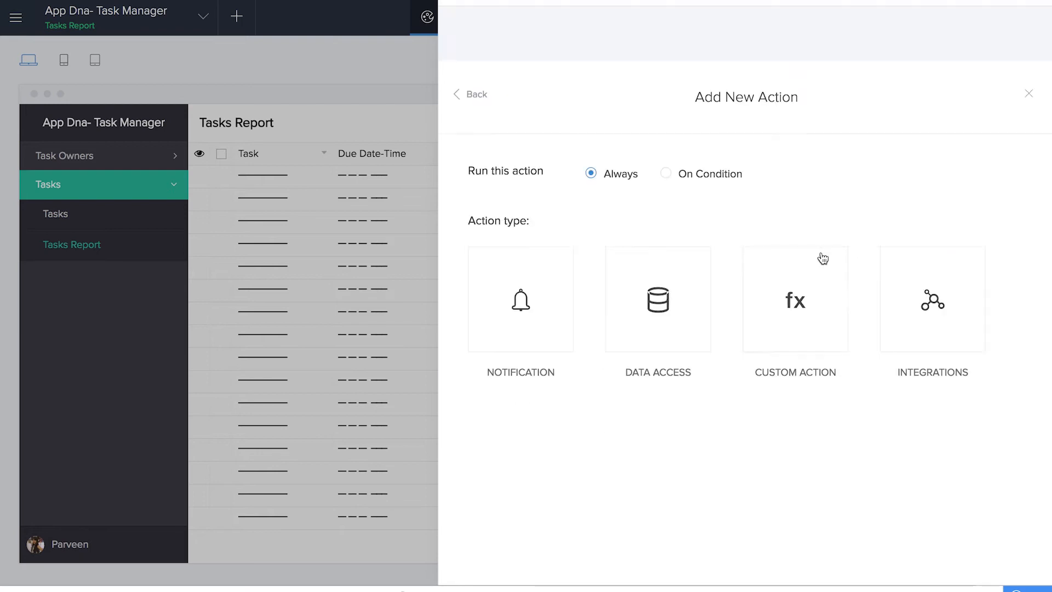
pyautogui.click(801, 240)
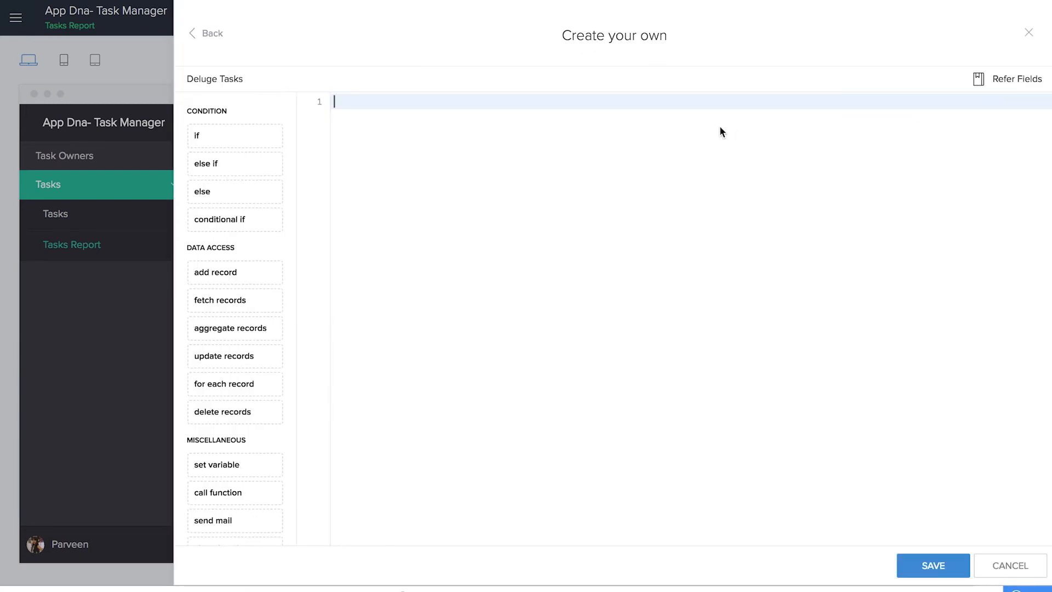
# - Write the script input.Status = "low"; for the workflow, save it and create the Low menu item
pyautogui.write('input.')
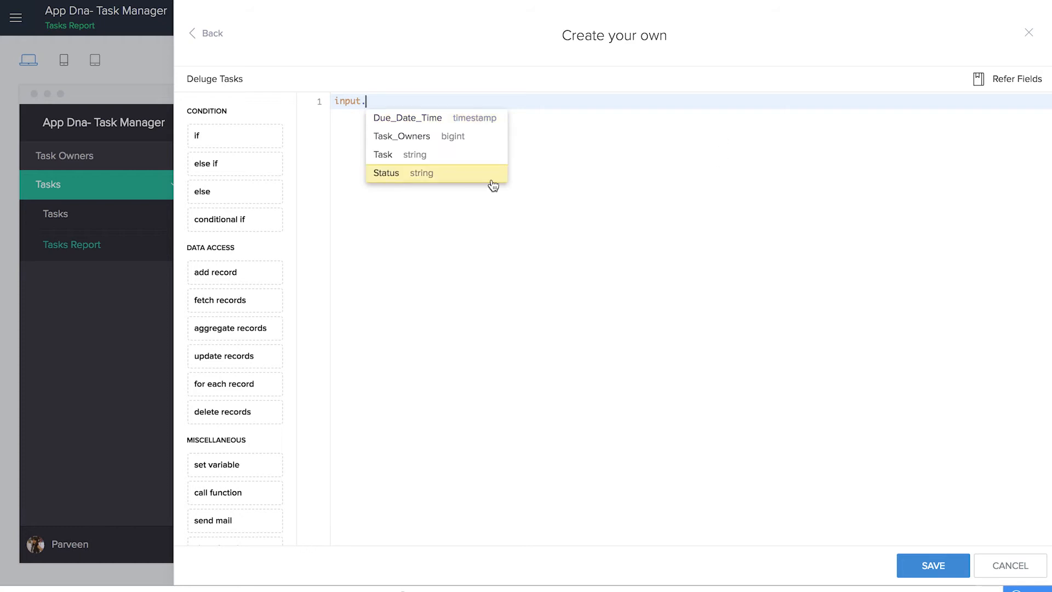
pyautogui.click(491, 179)
pyautogui.write('= ')
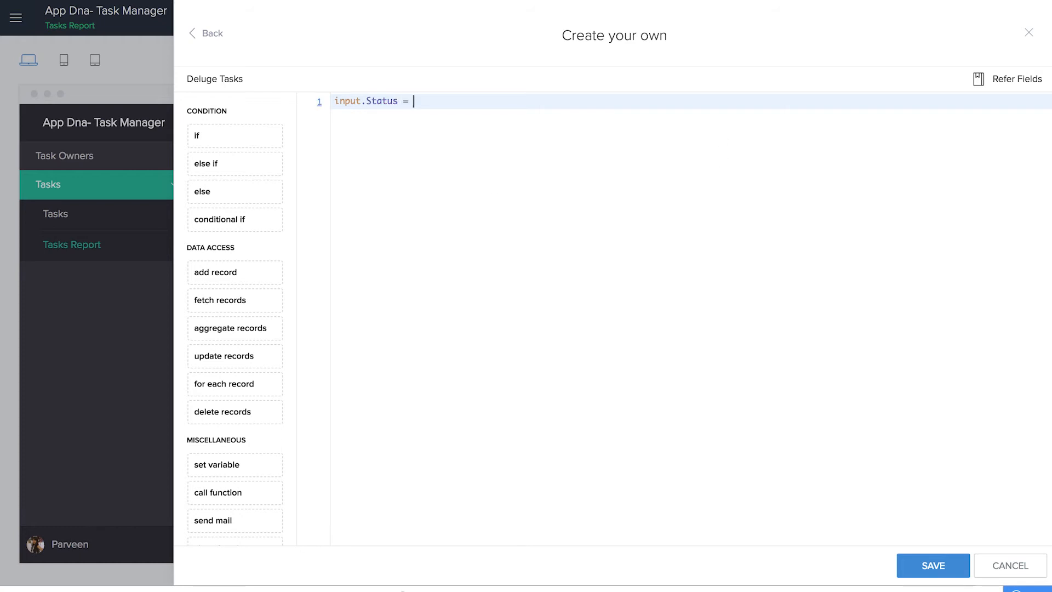
pyautogui.write('"low";')
pyautogui.click(932, 565)
pyautogui.click(1024, 33)
pyautogui.click(918, 566)
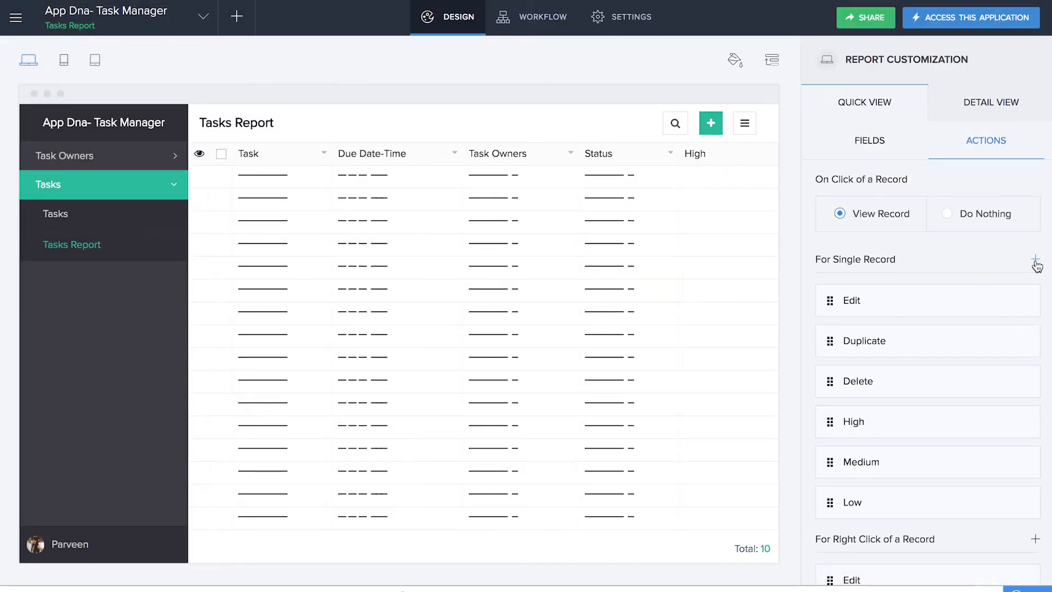
# - Add a further single-record custom action to the Tasks Report with the menu display name "Completed"
pyautogui.click(1011, 296)
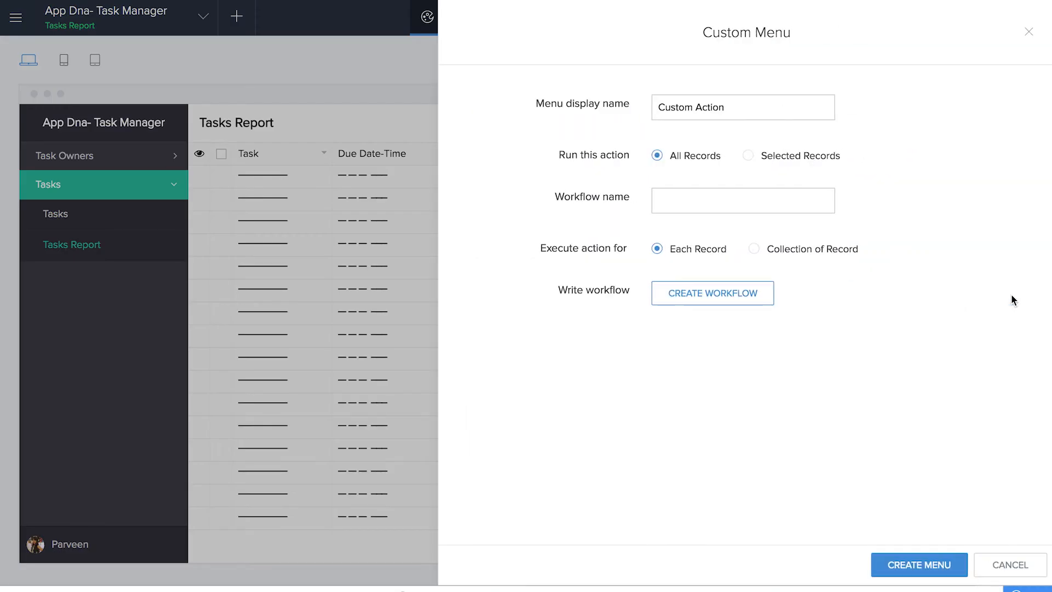
pyautogui.moveTo(728, 108); pyautogui.dragTo(606, 104)
pyautogui.write('Completed')
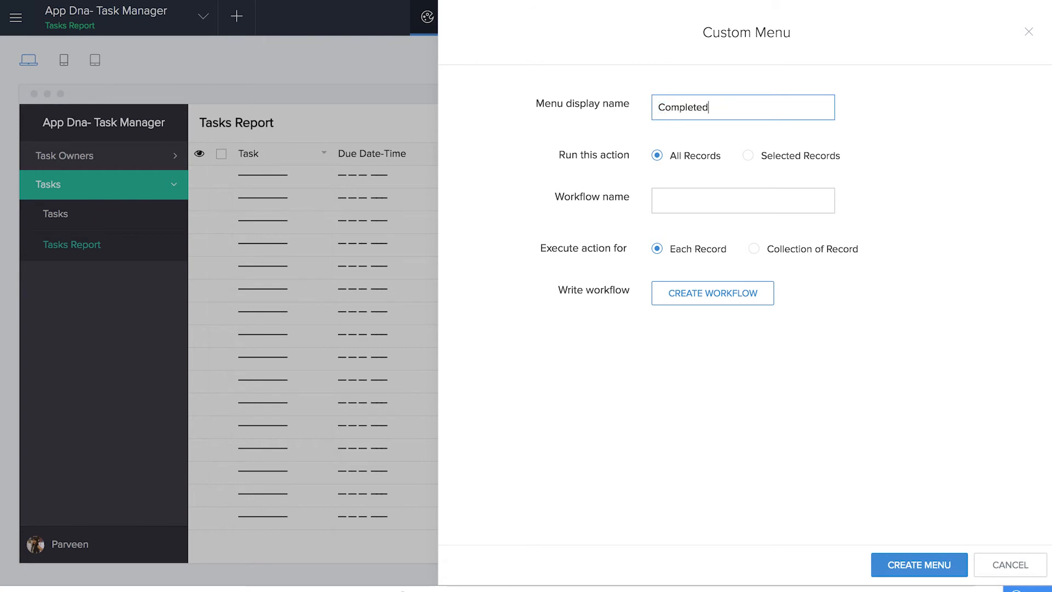
# - Restrict the Completed action to selected records whose Status equals High or Status equals Medium
pyautogui.click(748, 158)
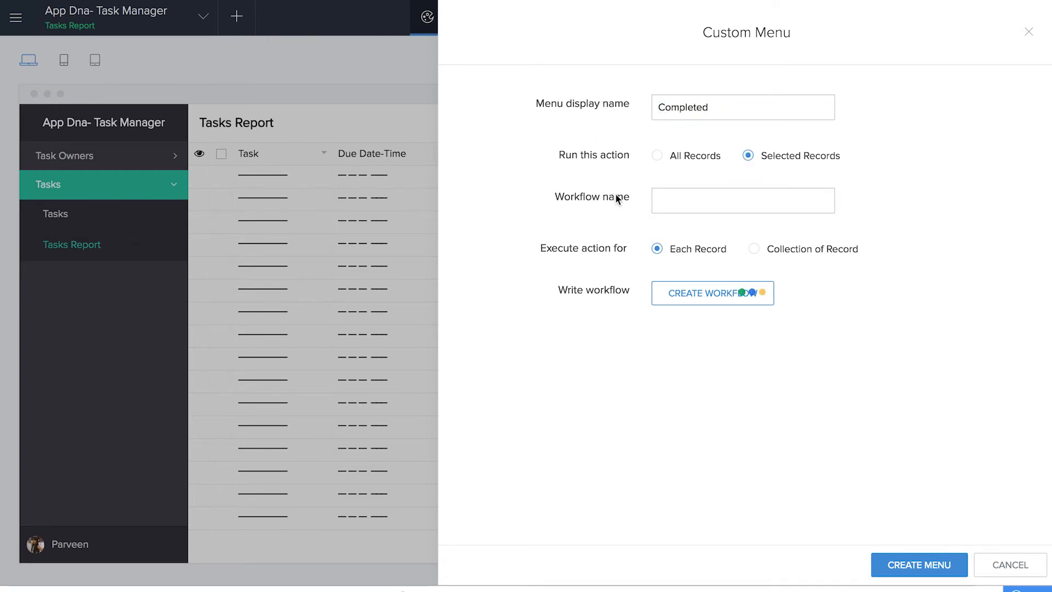
pyautogui.click(570, 235)
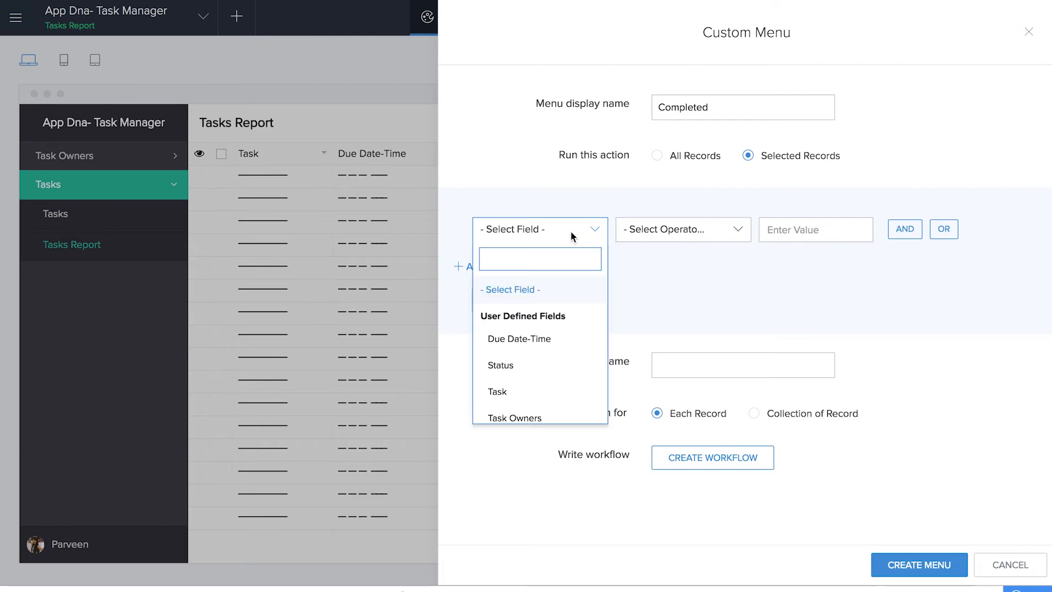
pyautogui.click(553, 364)
pyautogui.click(669, 313)
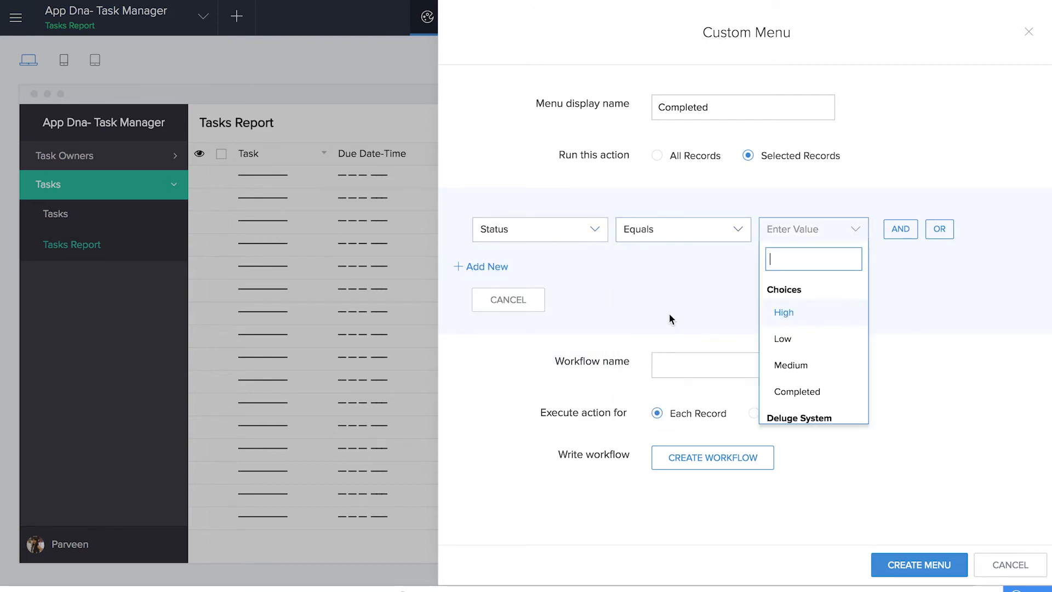
pyautogui.click(795, 313)
pyautogui.click(938, 230)
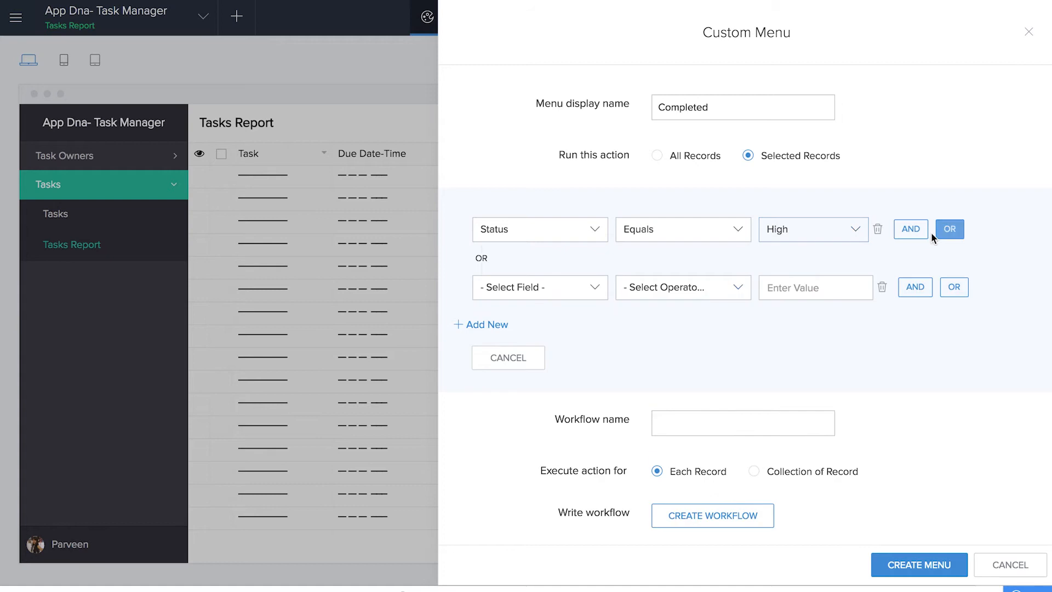
pyautogui.click(511, 288)
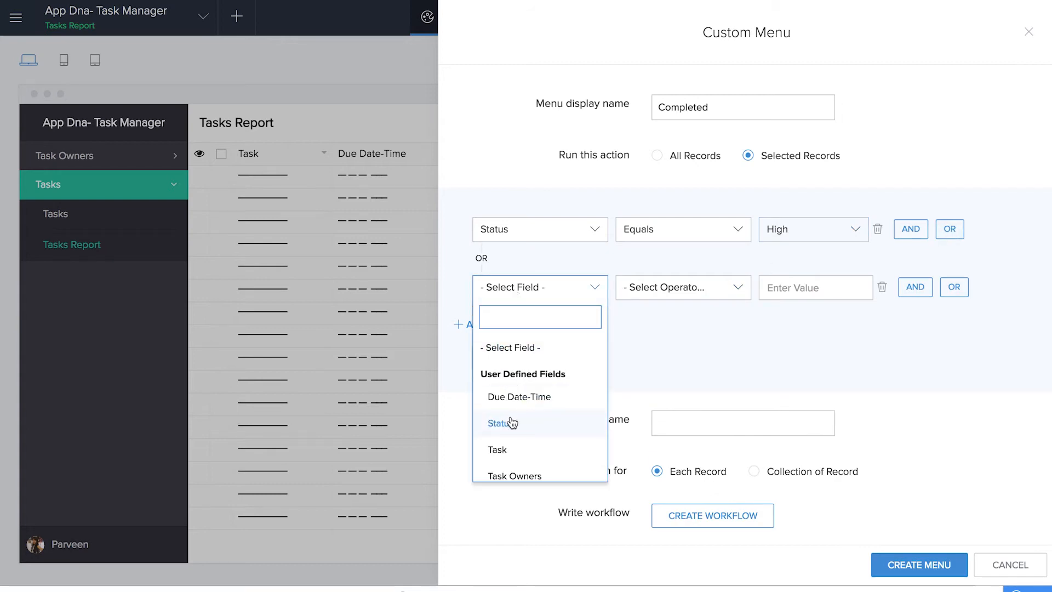
pyautogui.click(511, 423)
pyautogui.click(683, 373)
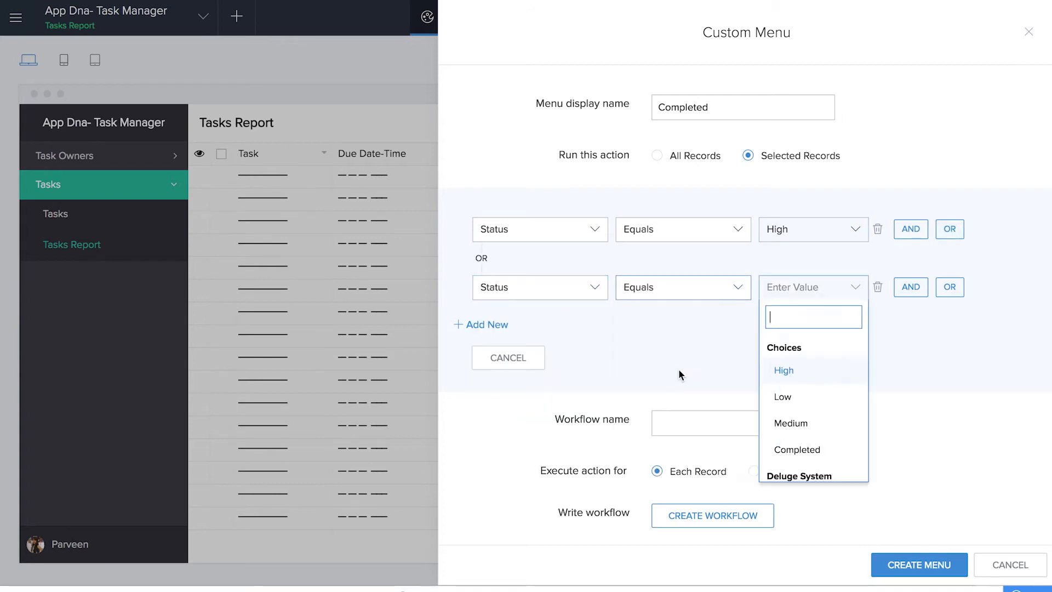
pyautogui.click(794, 424)
# - Extend the Completed action's criteria with an OR condition for Status equals Low
pyautogui.click(951, 288)
pyautogui.click(593, 345)
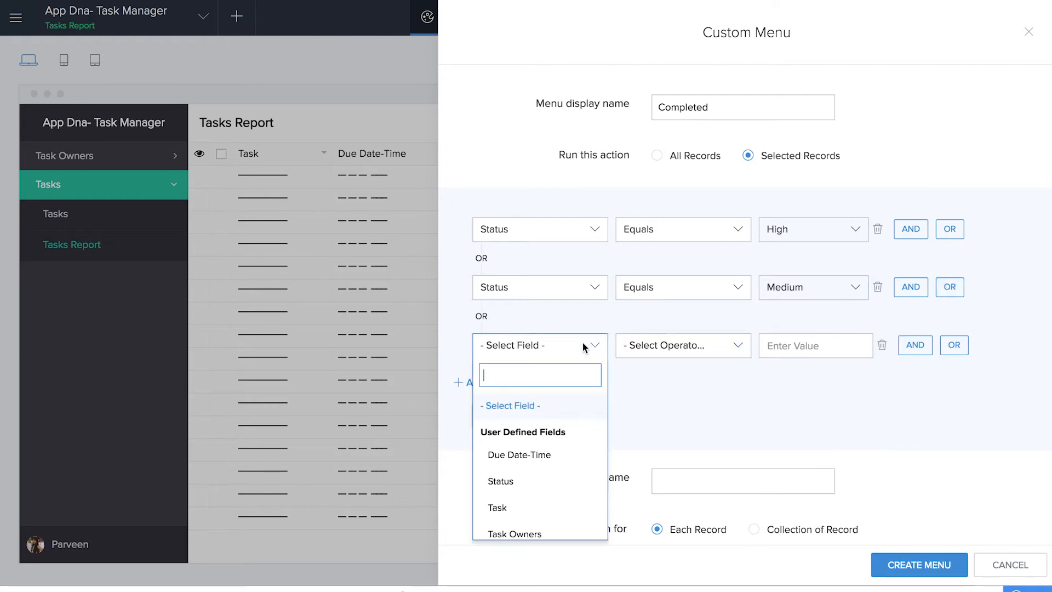
pyautogui.click(547, 480)
pyautogui.click(688, 431)
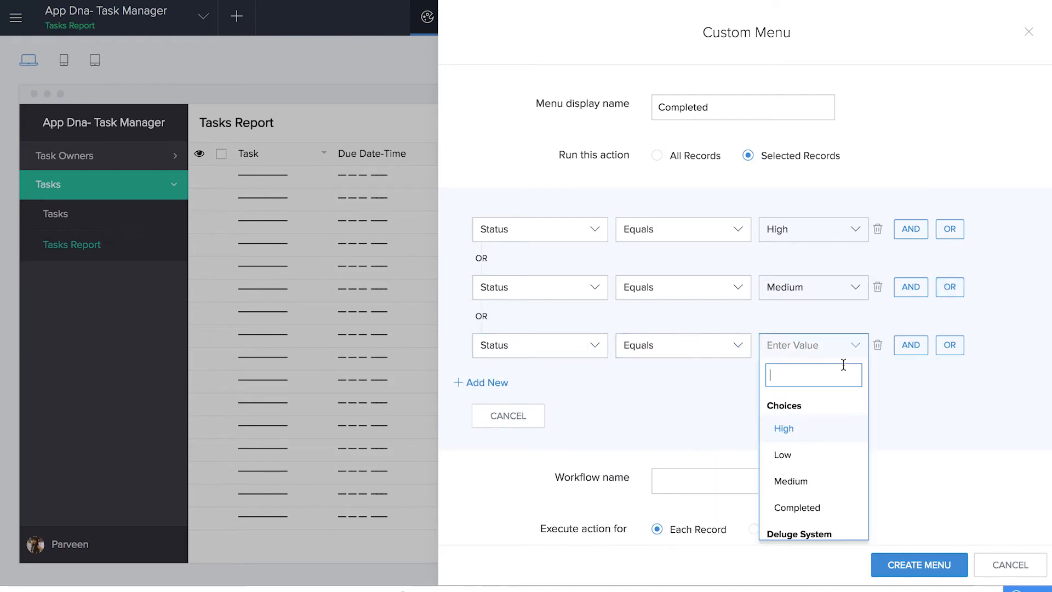
pyautogui.click(817, 455)
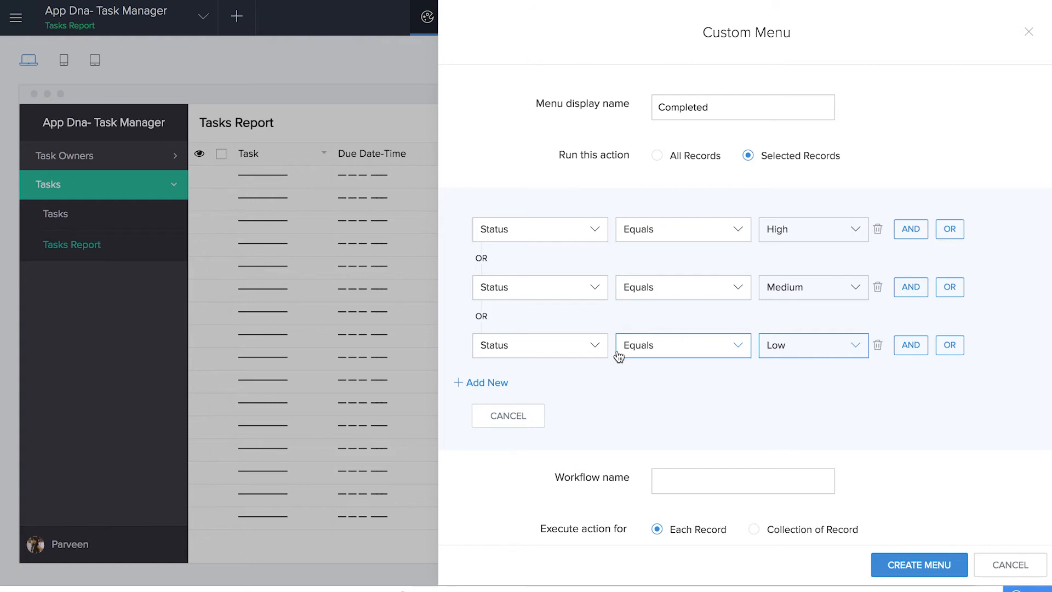
# - Name the Completed action's workflow "Complete" and start an always-run custom action with its own script in it
pyautogui.click(691, 486)
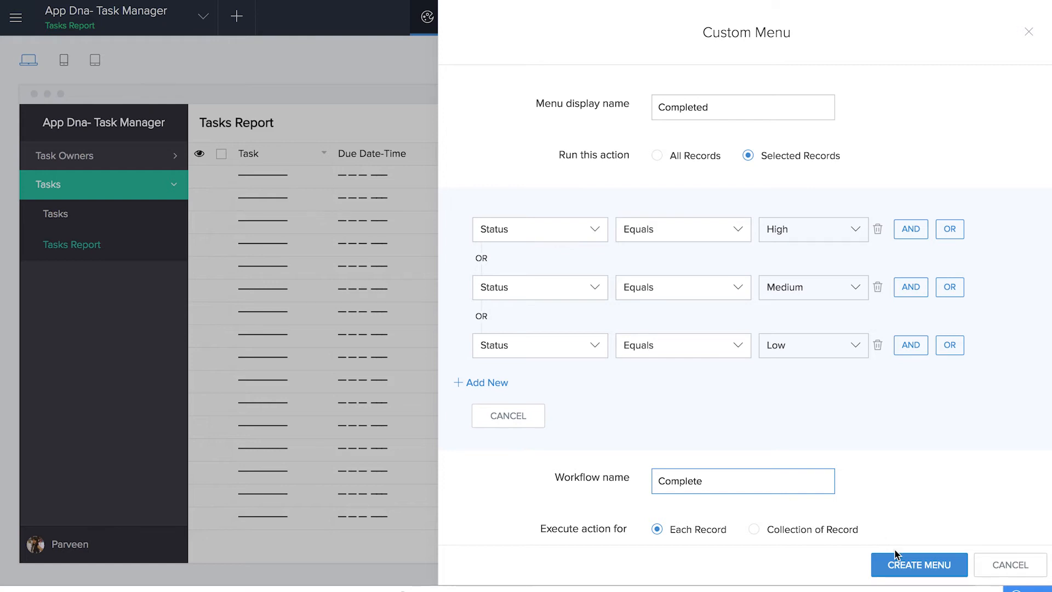
pyautogui.click(655, 482)
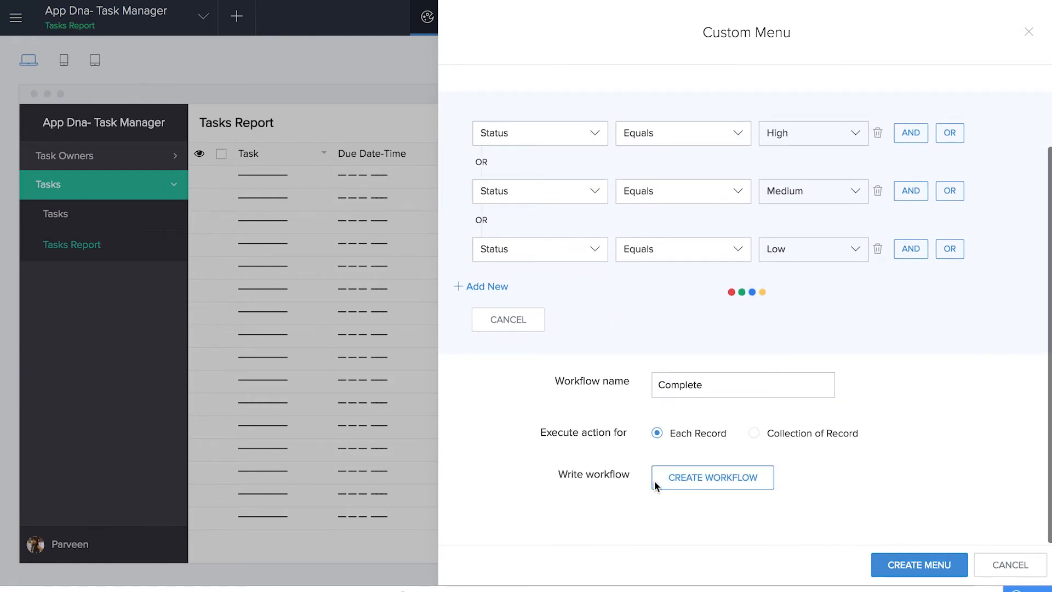
pyautogui.click(767, 158)
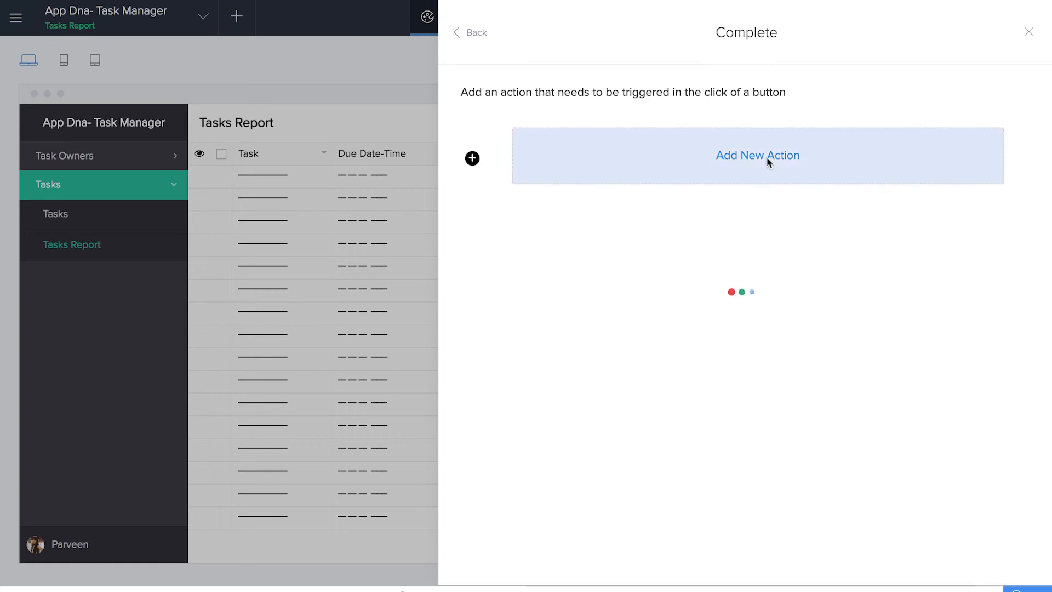
pyautogui.click(810, 291)
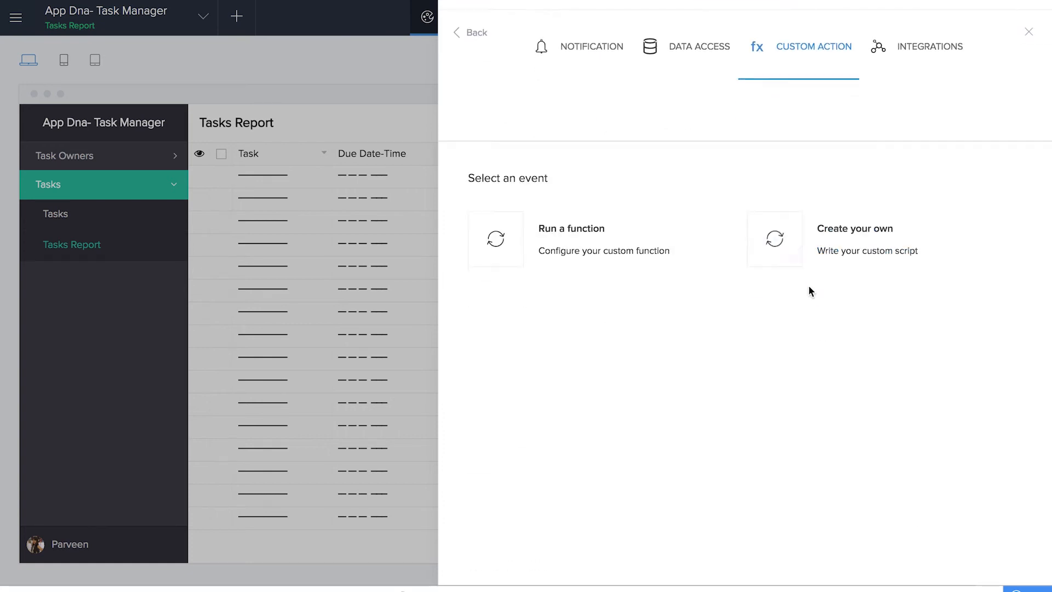
pyautogui.click(841, 152)
# - Write the script input.Status = "completed"; for the workflow, save it and create the Completed menu item
pyautogui.write('input.')
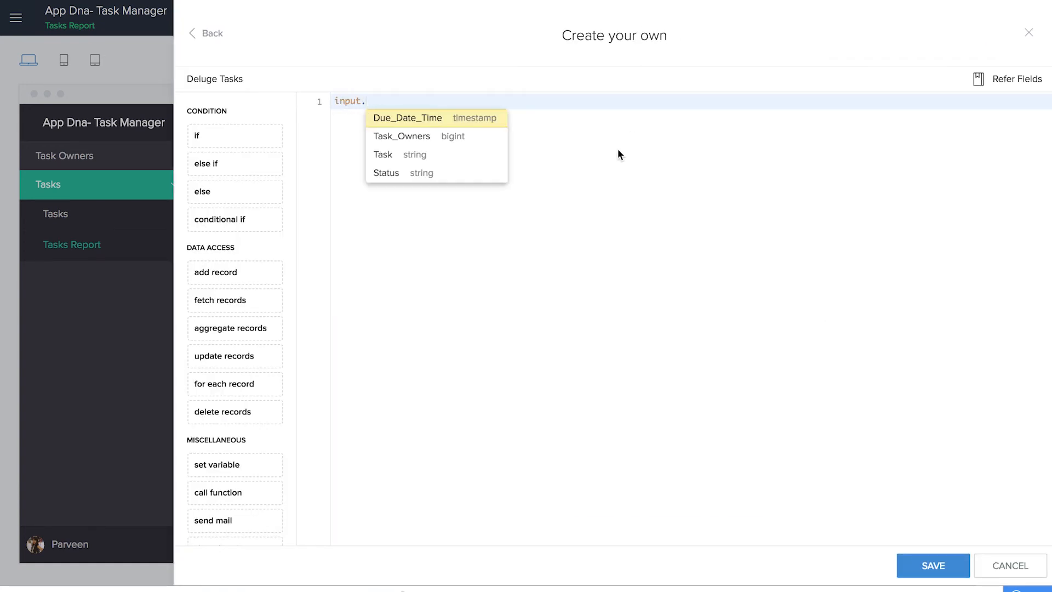
pyautogui.click(492, 177)
pyautogui.write('= "completed";')
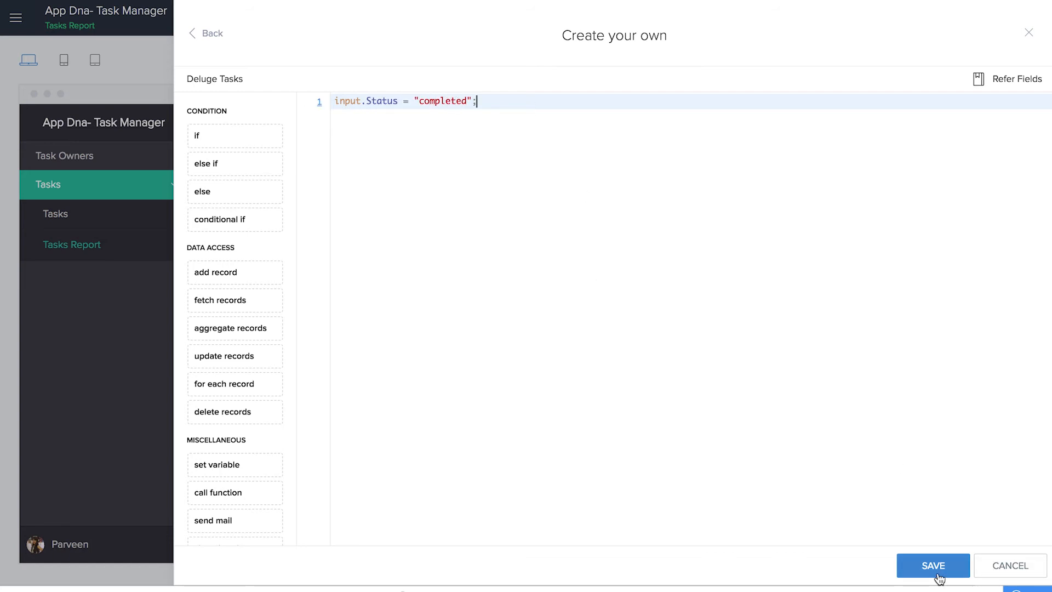
pyautogui.click(933, 565)
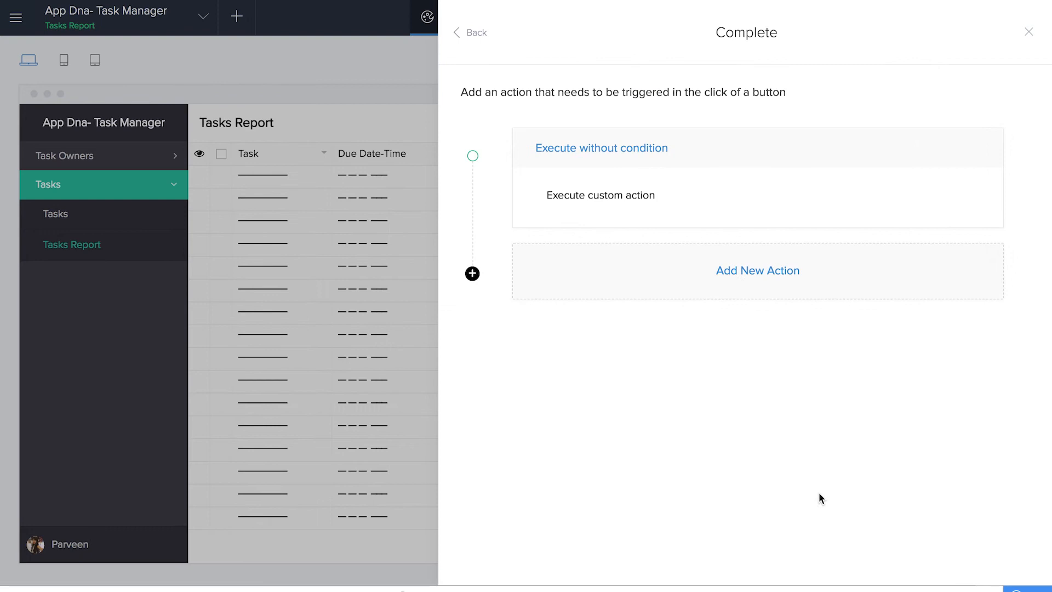
pyautogui.click(1029, 32)
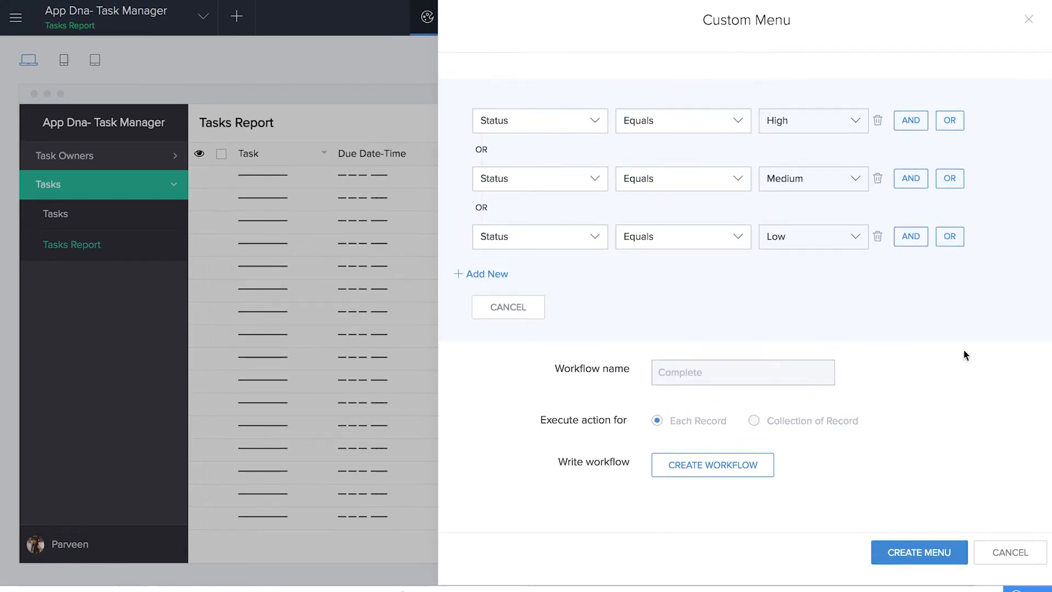
pyautogui.click(929, 567)
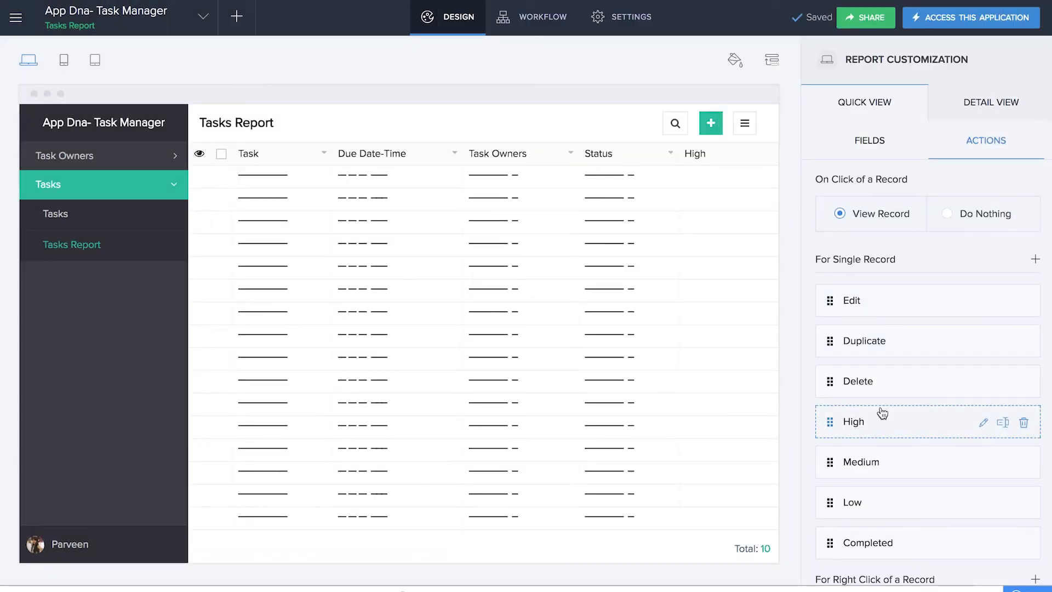
# - Add the Medium custom action as a field in the Tasks Report's quick view
pyautogui.click(866, 140)
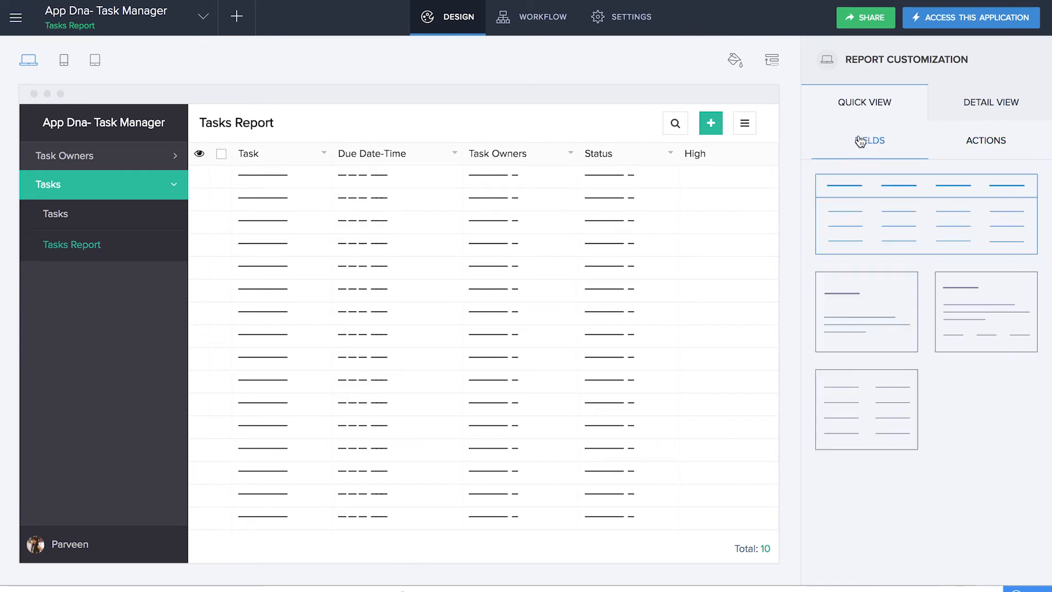
pyautogui.click(866, 212)
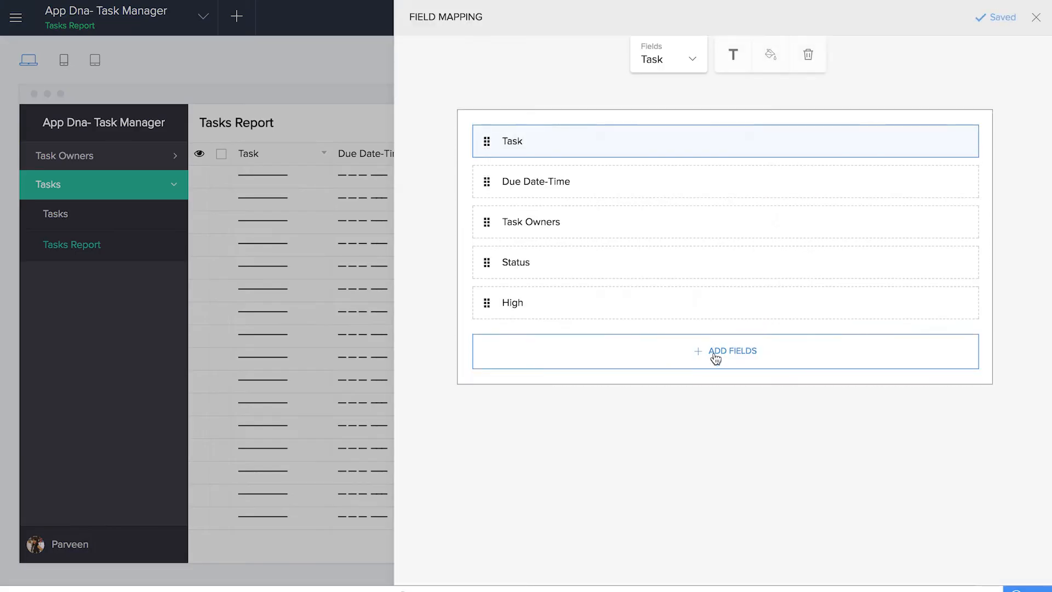
pyautogui.click(730, 353)
pyautogui.scroll(-5, 580, 444)
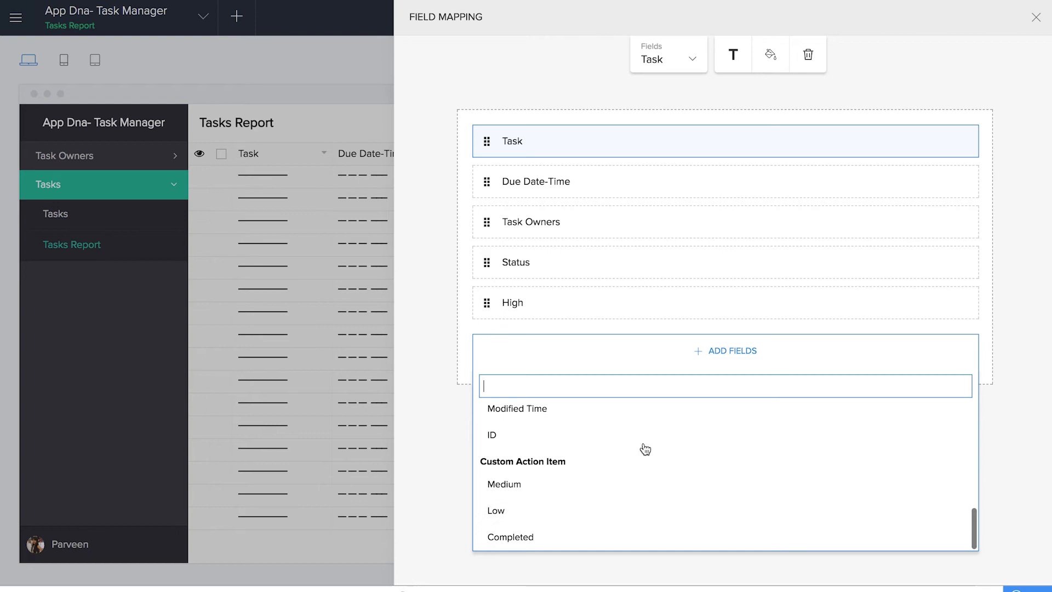
pyautogui.click(544, 493)
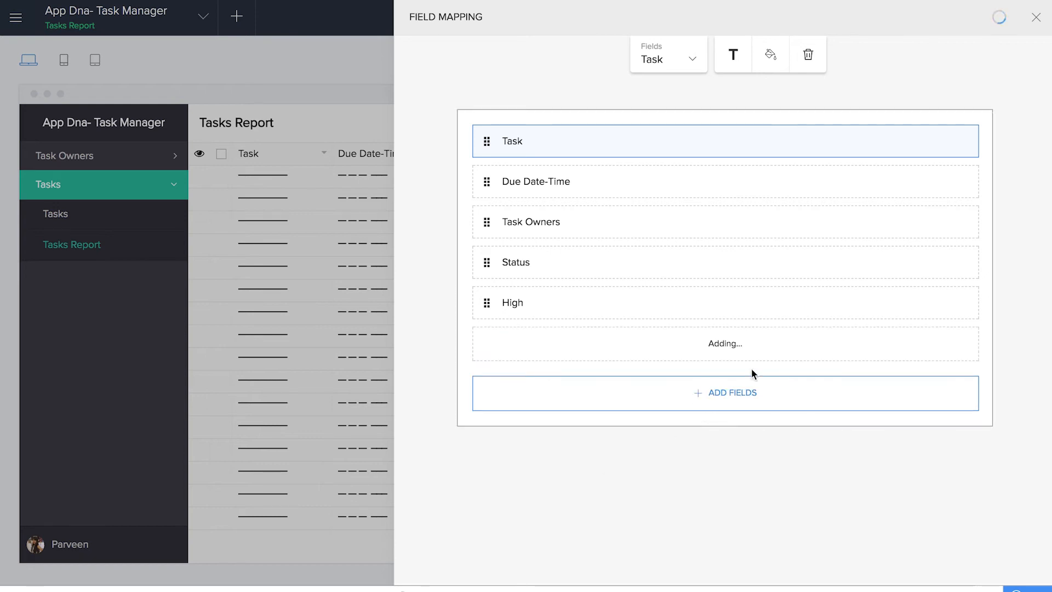
# - Add the Low and Completed custom actions to the Tasks Report's quick view fields and close the field mapping
pyautogui.click(728, 403)
pyautogui.scroll(-10, 668, 488)
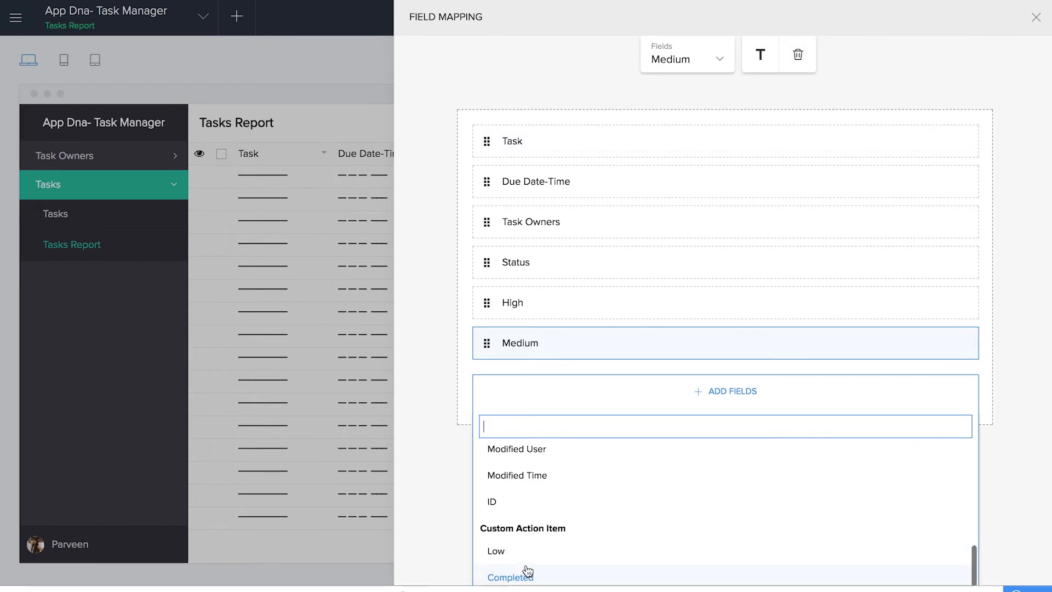
pyautogui.click(525, 570)
pyautogui.click(757, 432)
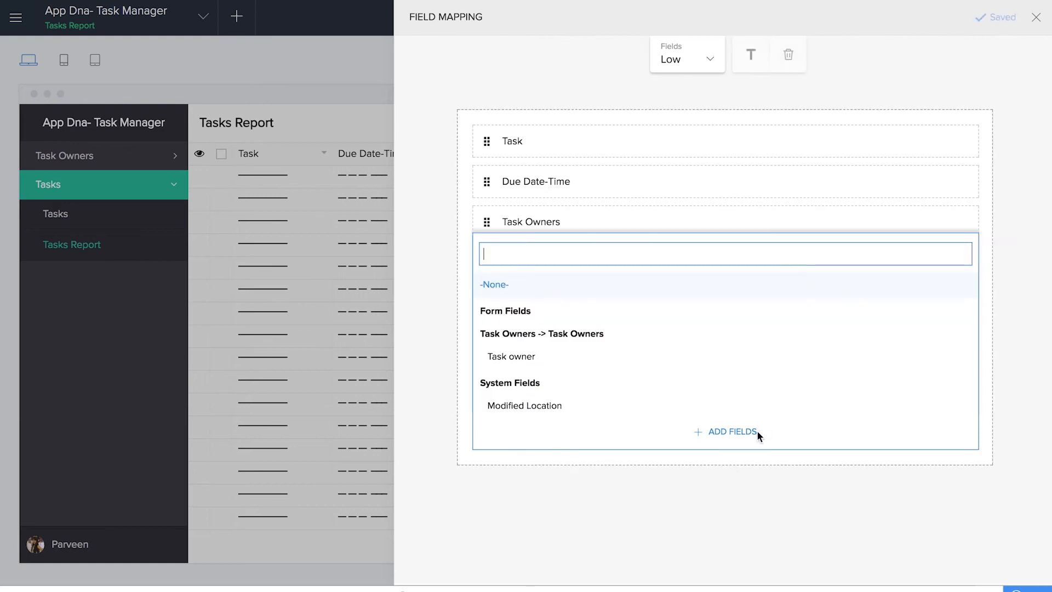
pyautogui.scroll(-2, 730, 383)
pyautogui.scroll(-5, 730, 383)
pyautogui.click(588, 404)
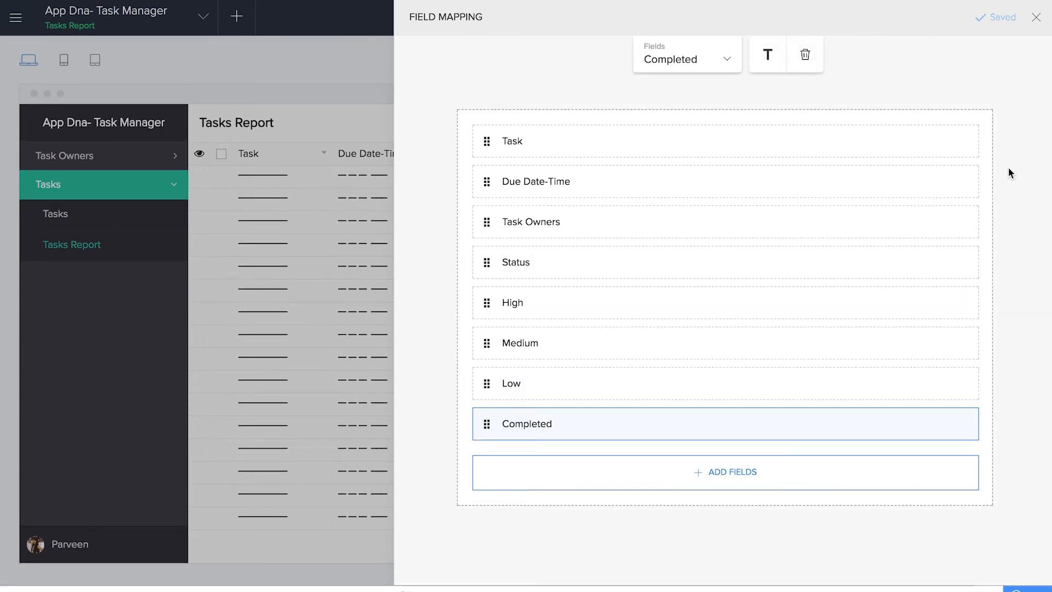
pyautogui.click(1033, 20)
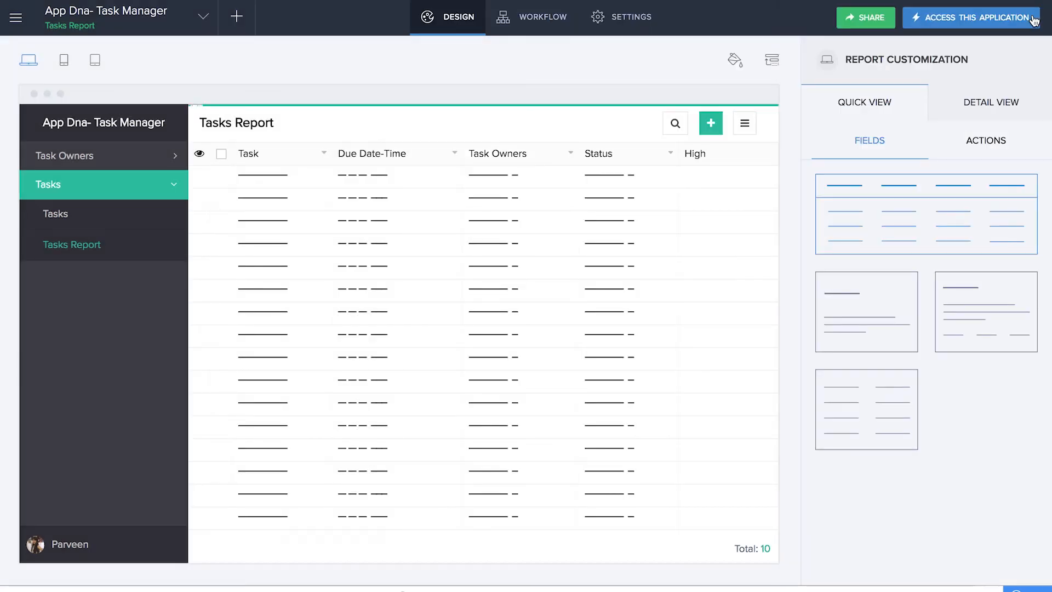
# - Open the live application and start a new task "Calling your wife" due 05-Feb-2018 15:45:46
pyautogui.click(975, 20)
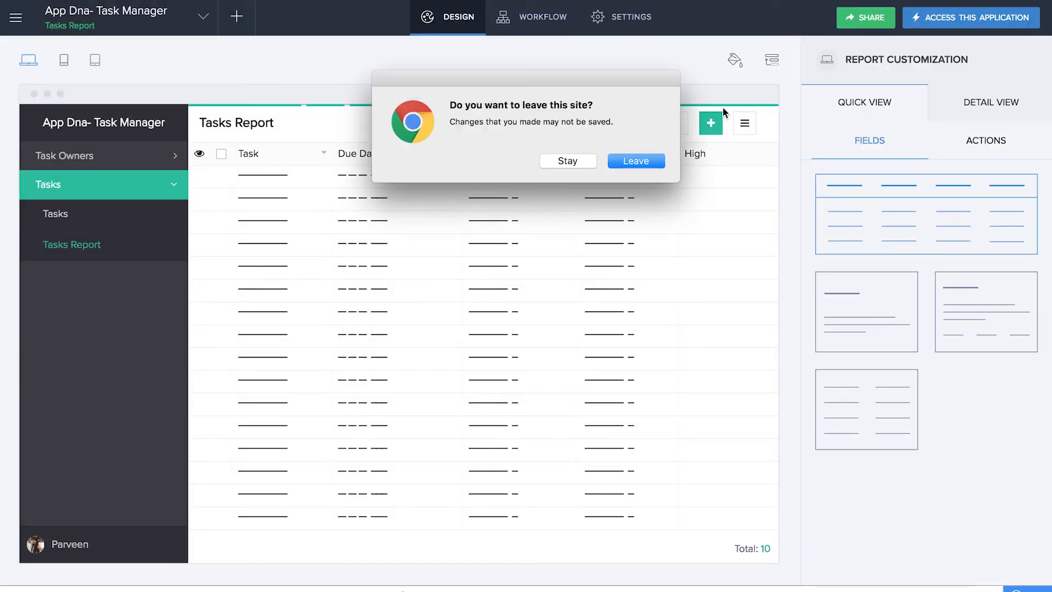
pyautogui.click(649, 158)
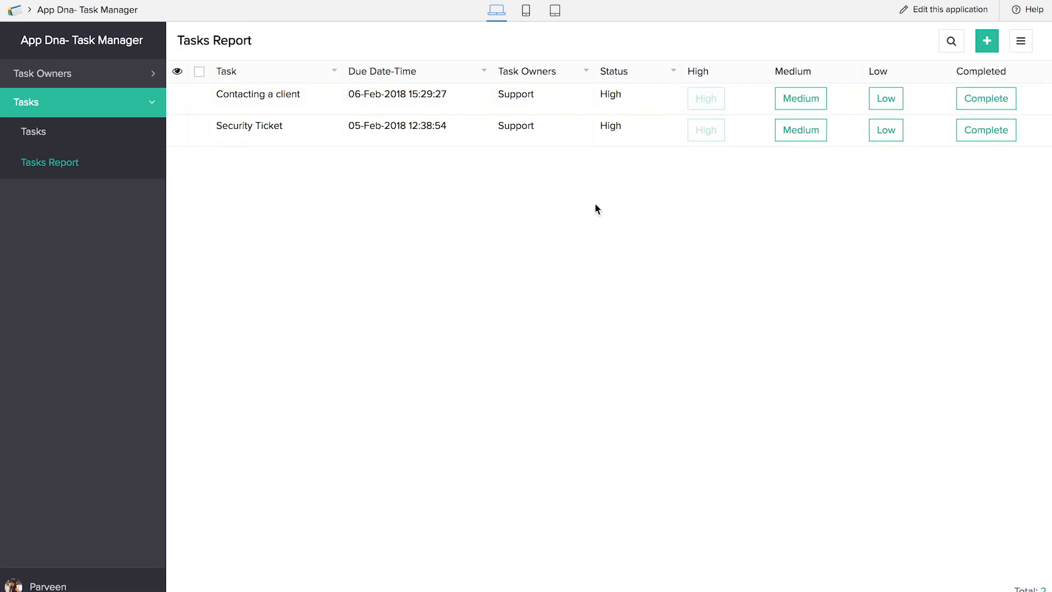
pyautogui.click(73, 134)
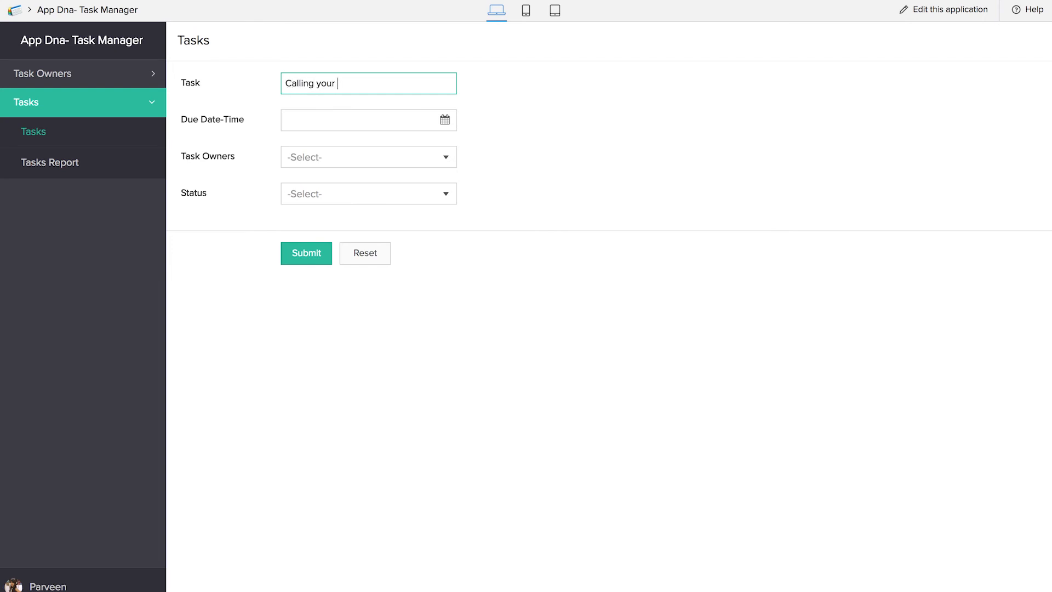
pyautogui.click(328, 120)
pyautogui.click(328, 227)
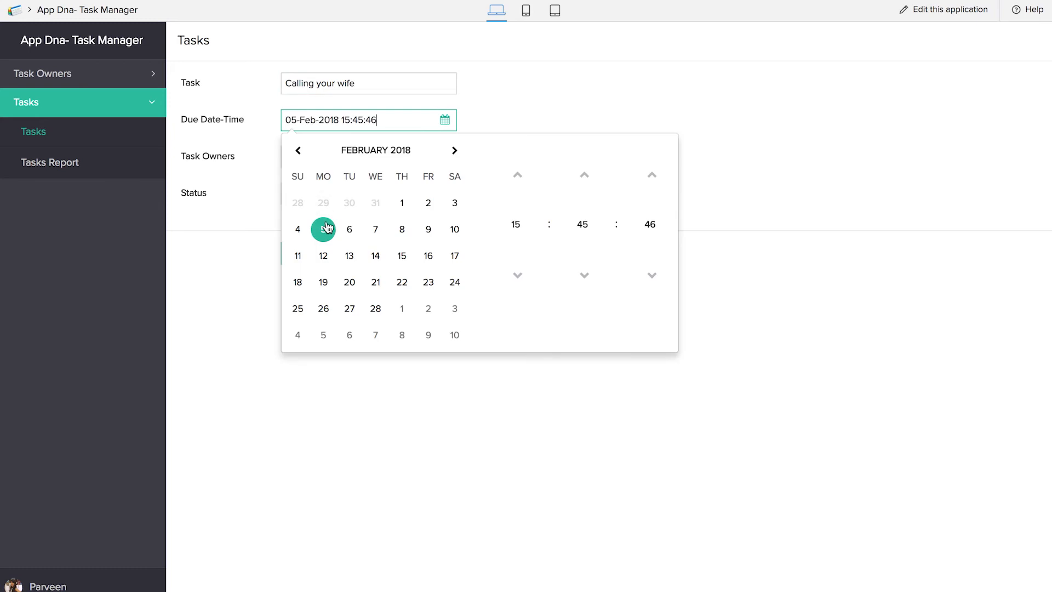
pyautogui.click(585, 97)
# - Assign the new task to the task owner Support with Status Medium and submit it
pyautogui.click(349, 162)
pyautogui.click(370, 181)
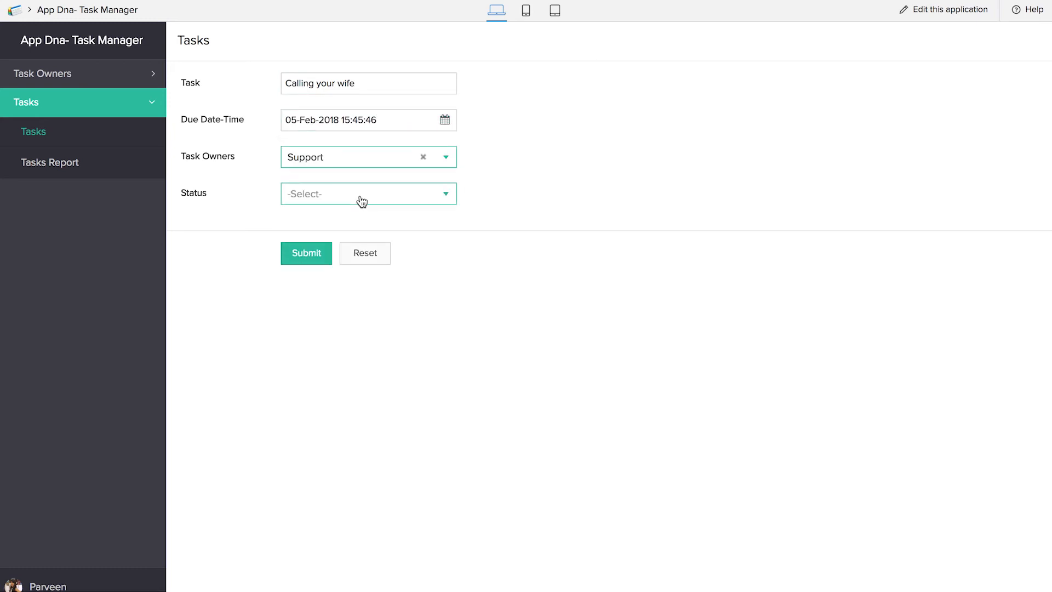
pyautogui.click(362, 201)
pyautogui.click(361, 265)
pyautogui.click(305, 263)
# - In the Tasks Report, run the High action and the Complete action on the "Calling your wife" task
pyautogui.click(63, 168)
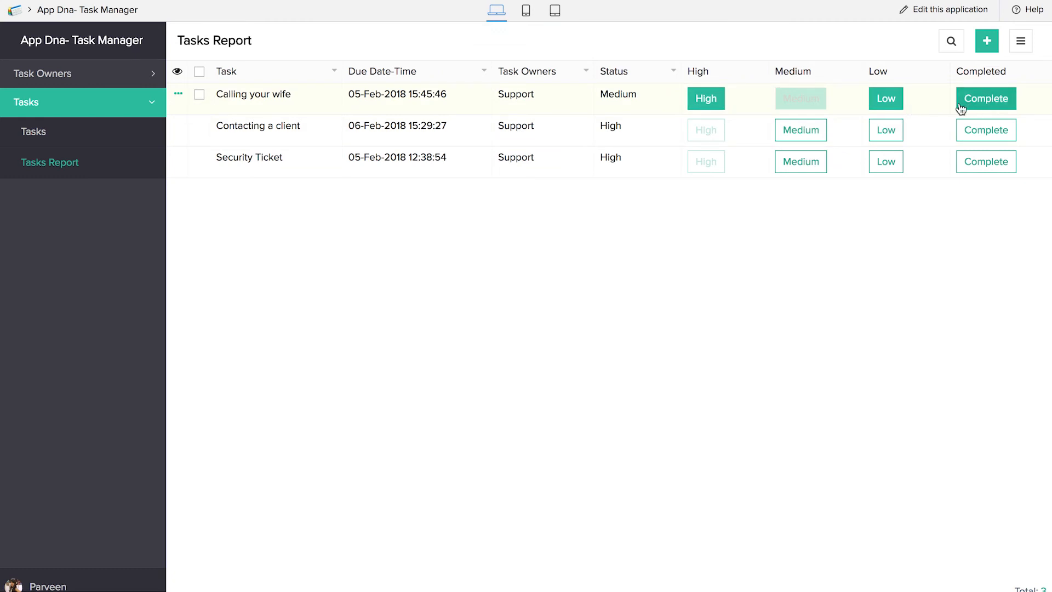
pyautogui.click(708, 99)
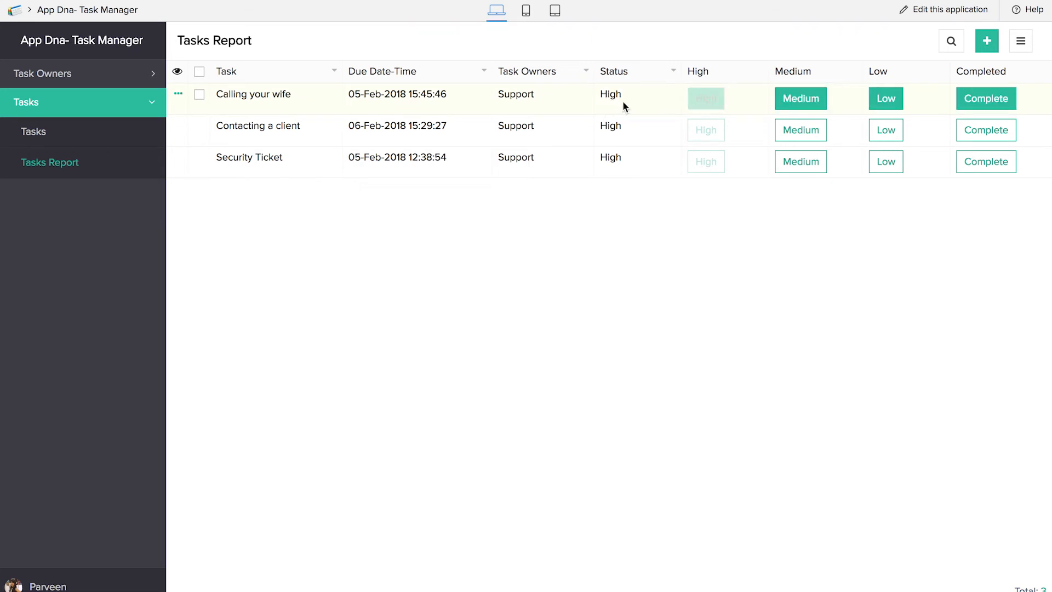
pyautogui.click(992, 101)
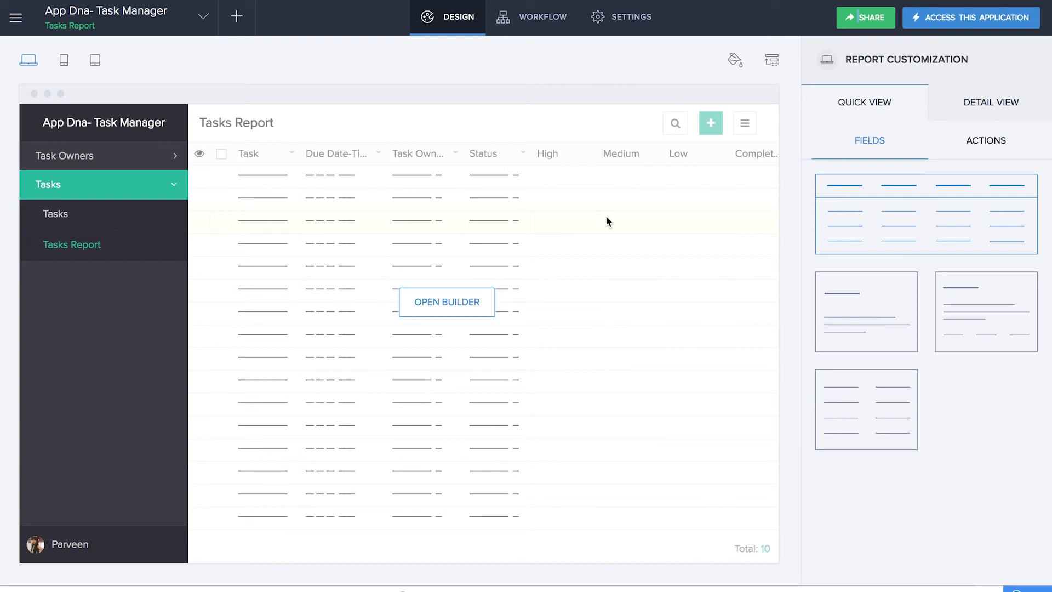
# - Group the Tasks Report's records by Status and open the live application to view them
pyautogui.click(433, 302)
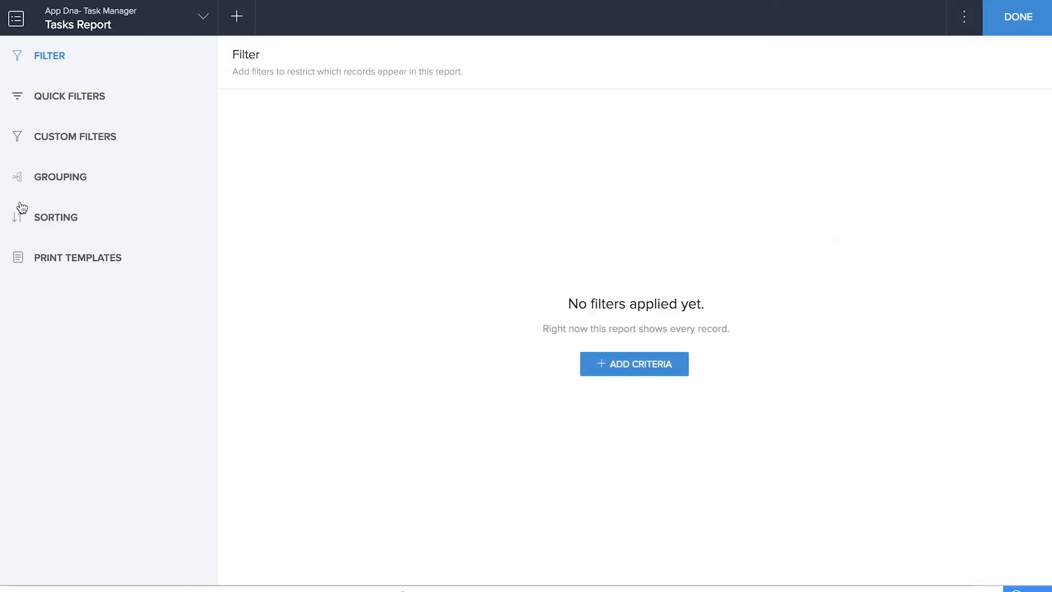
pyautogui.click(81, 179)
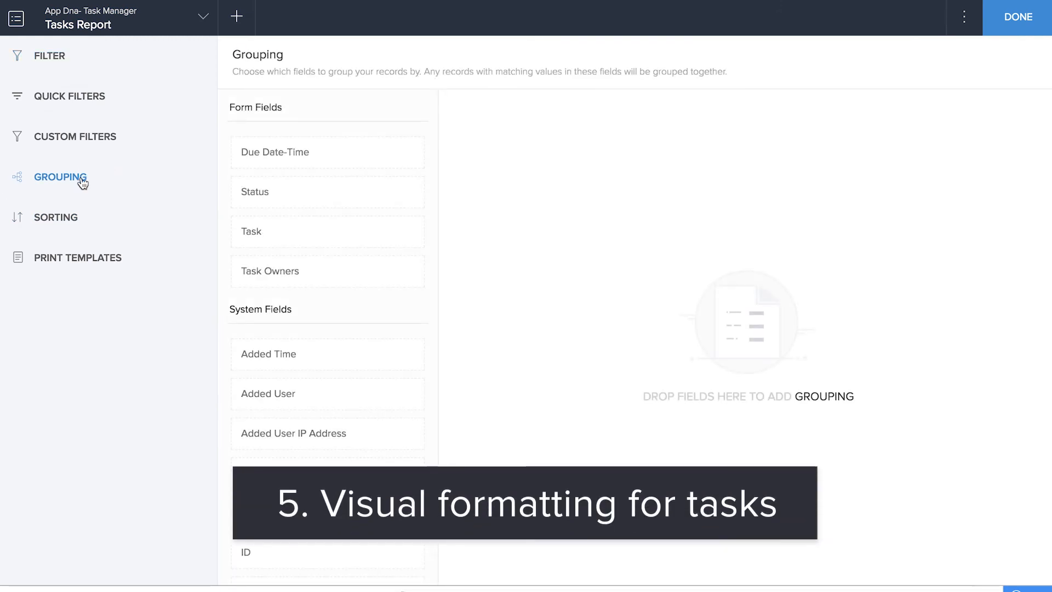
pyautogui.moveTo(280, 195); pyautogui.dragTo(562, 181)
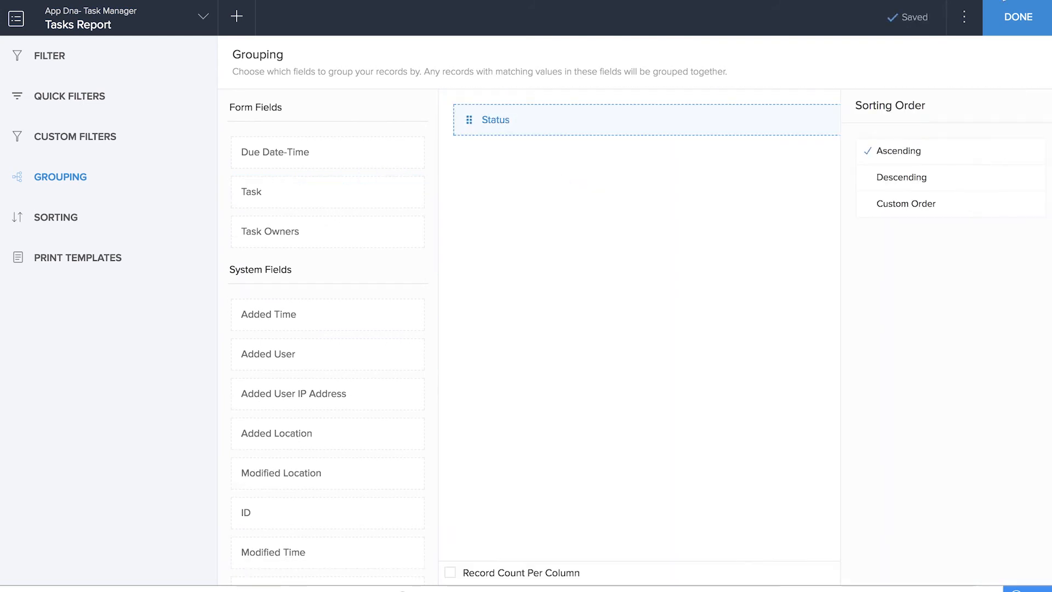
pyautogui.click(1017, 19)
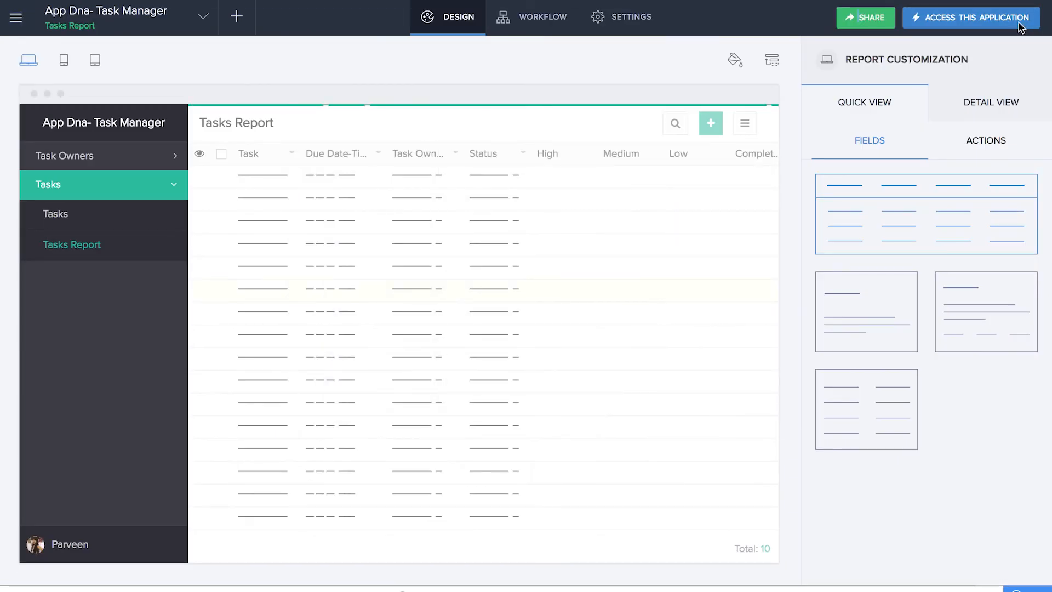
pyautogui.click(1019, 22)
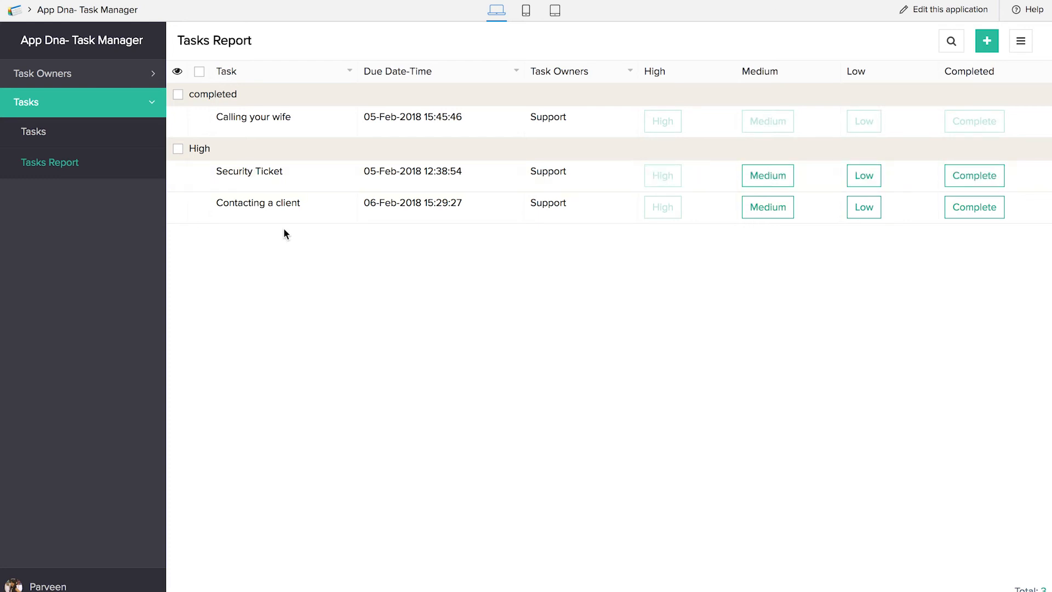
# - Return to editing the Tasks Report and create a Task field format from the solid red template, named "high Formatting"
pyautogui.click(980, 11)
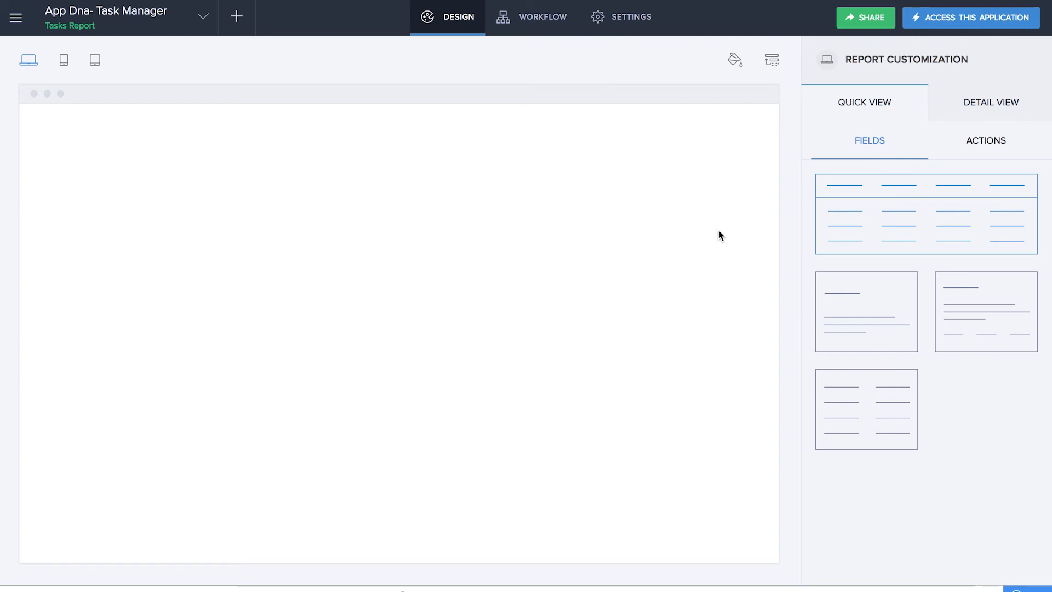
pyautogui.click(893, 234)
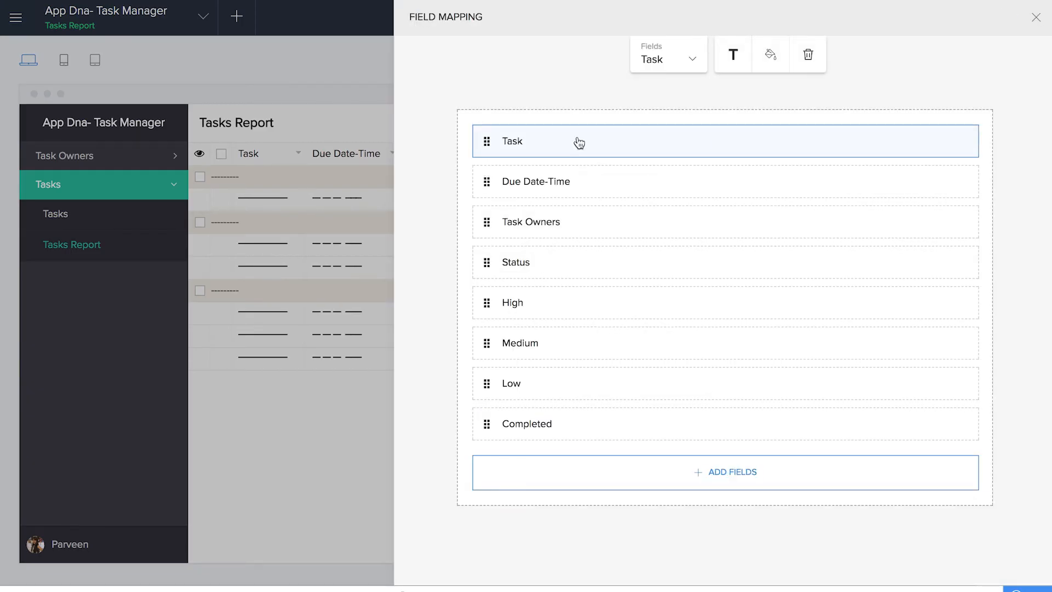
pyautogui.click(777, 68)
pyautogui.scroll(-3, 641, 275)
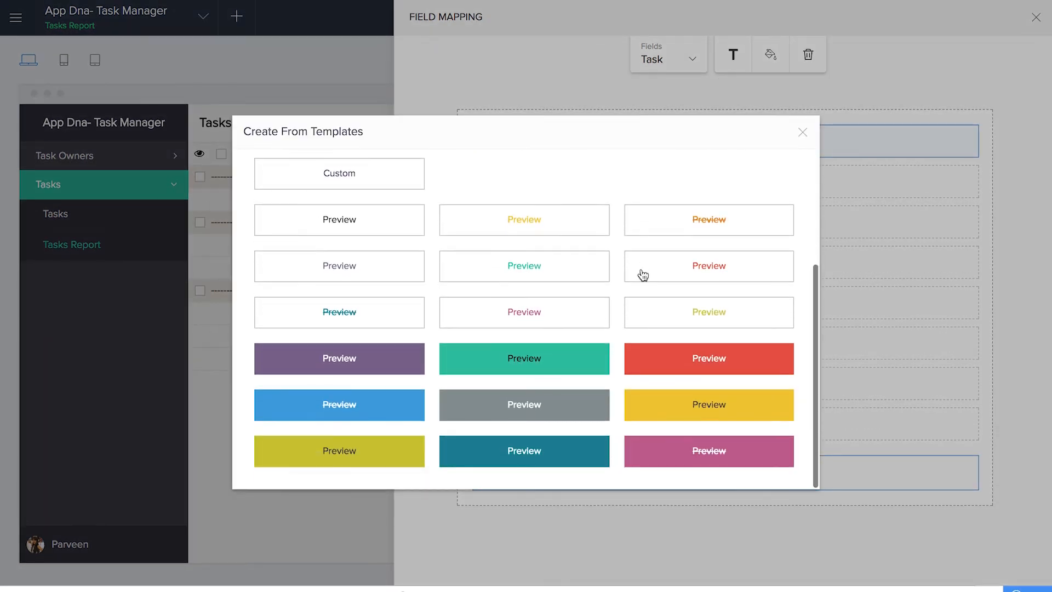
pyautogui.click(707, 357)
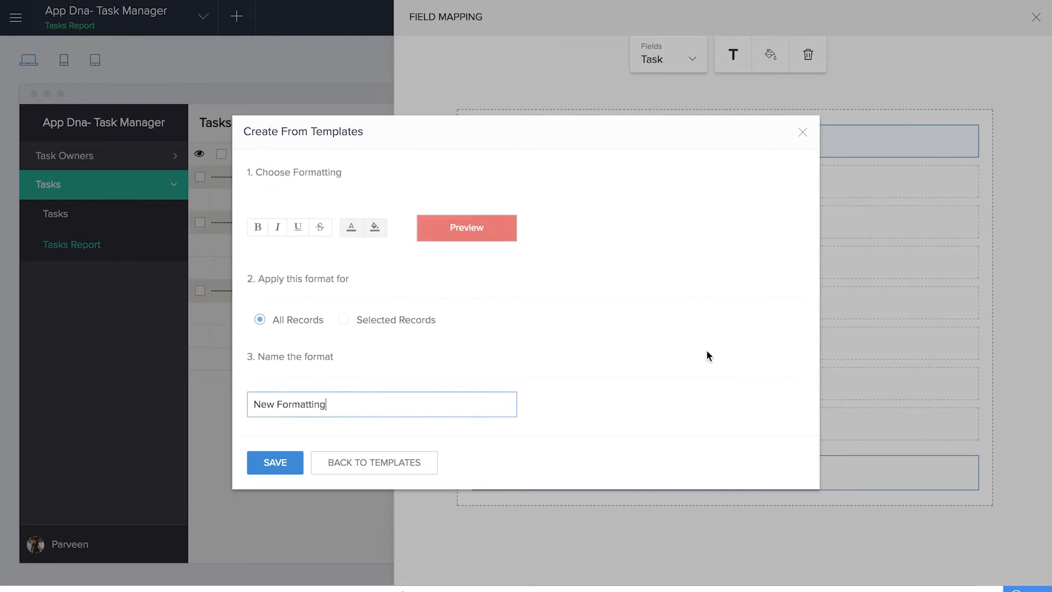
pyautogui.doubleClick(275, 401)
pyautogui.write('high')
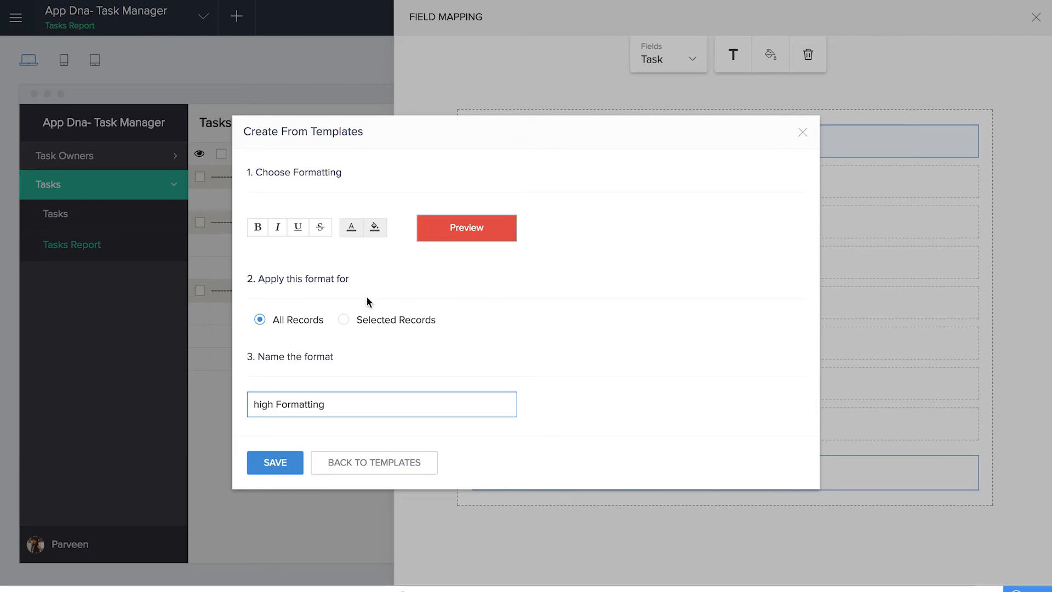
# - Apply the high Formatting rule only to selected records whose Status equals High and save it
pyautogui.click(343, 320)
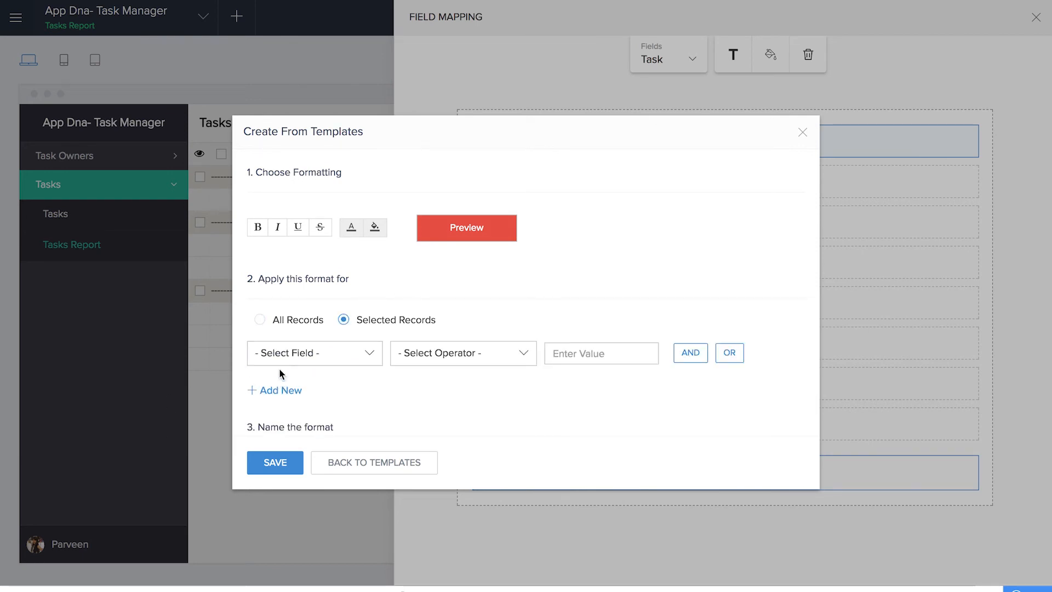
pyautogui.click(339, 356)
pyautogui.click(307, 488)
pyautogui.click(433, 434)
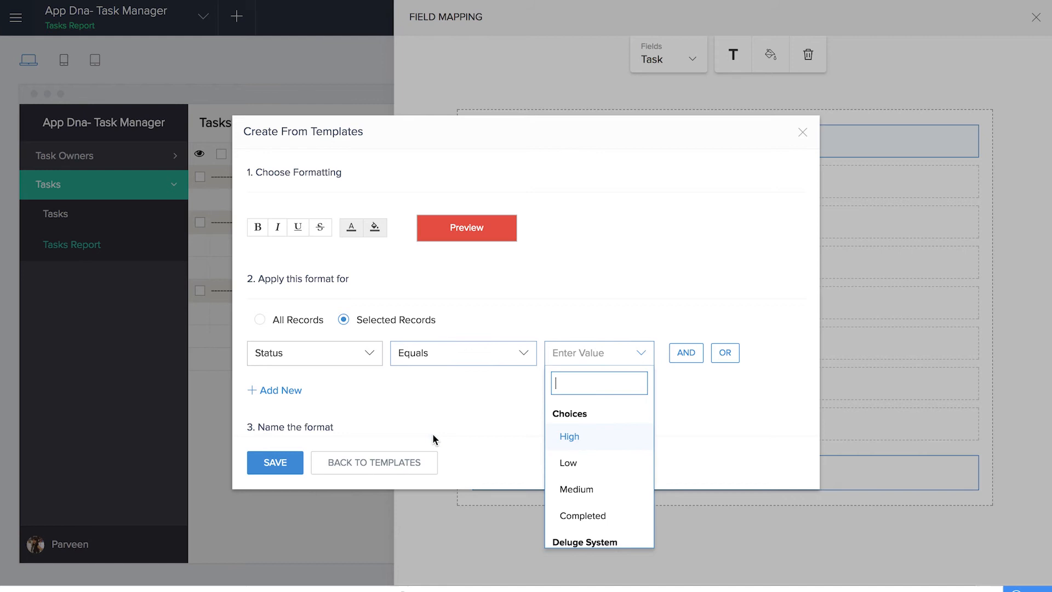
pyautogui.click(577, 447)
pyautogui.scroll(-2, 394, 322)
pyautogui.click(255, 411)
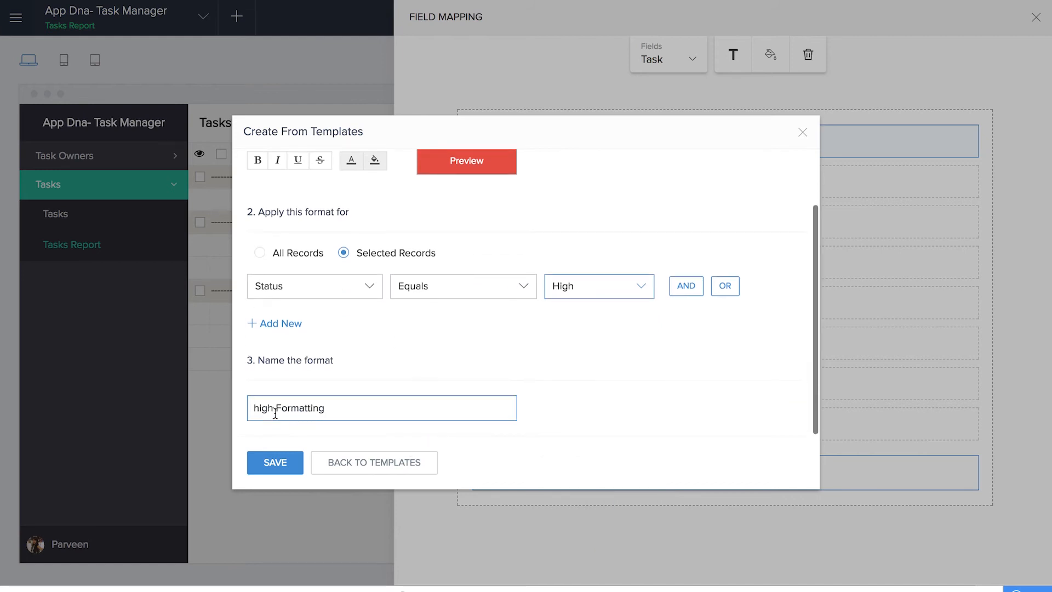
pyautogui.click(286, 465)
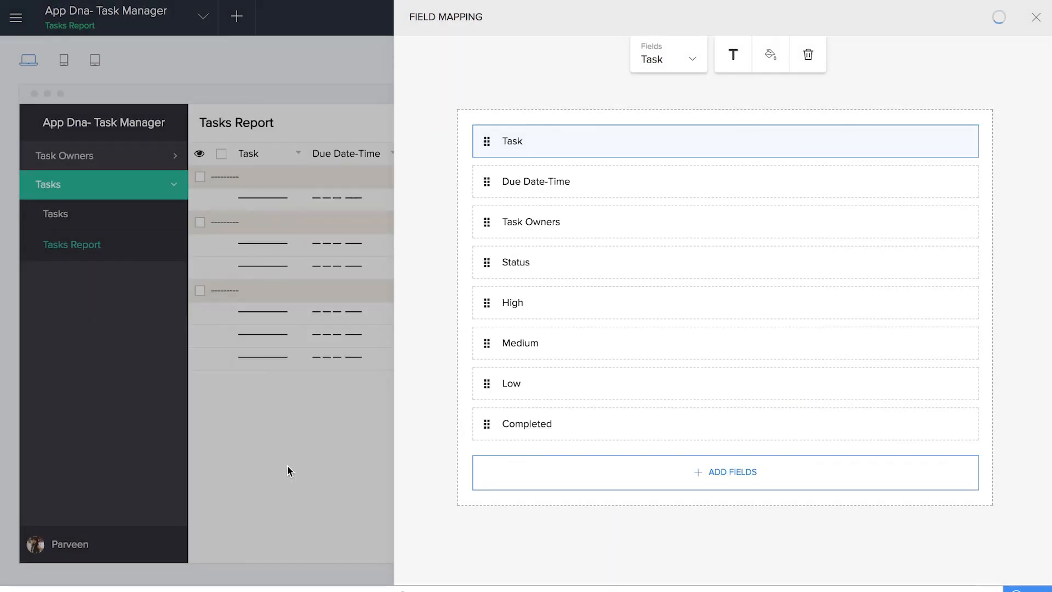
# - Add another formatting rule to the Task field from the solid yellow template and name it "medium Formatting"
pyautogui.click(768, 56)
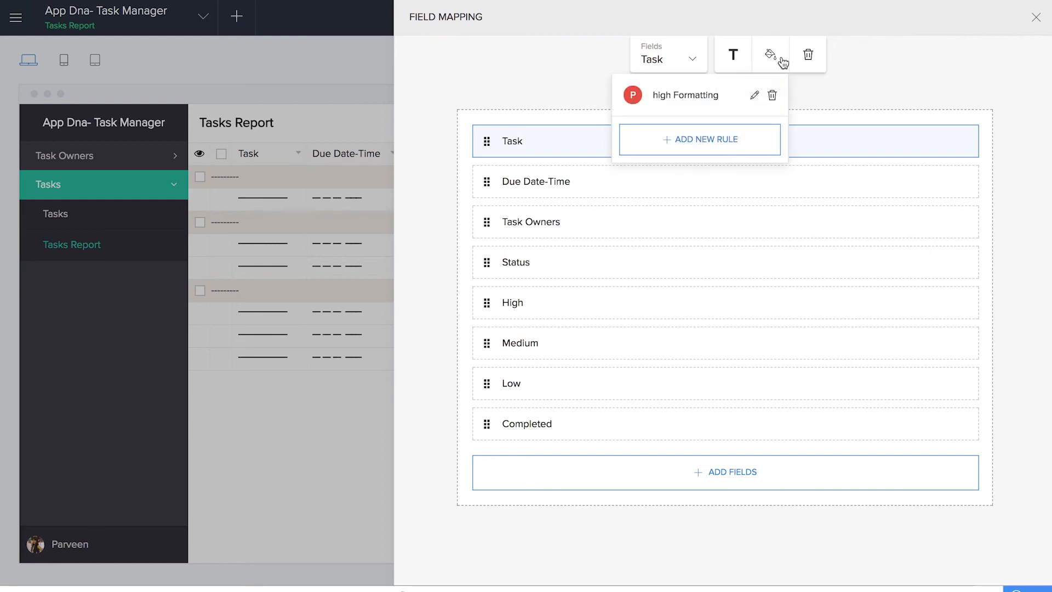
pyautogui.click(745, 139)
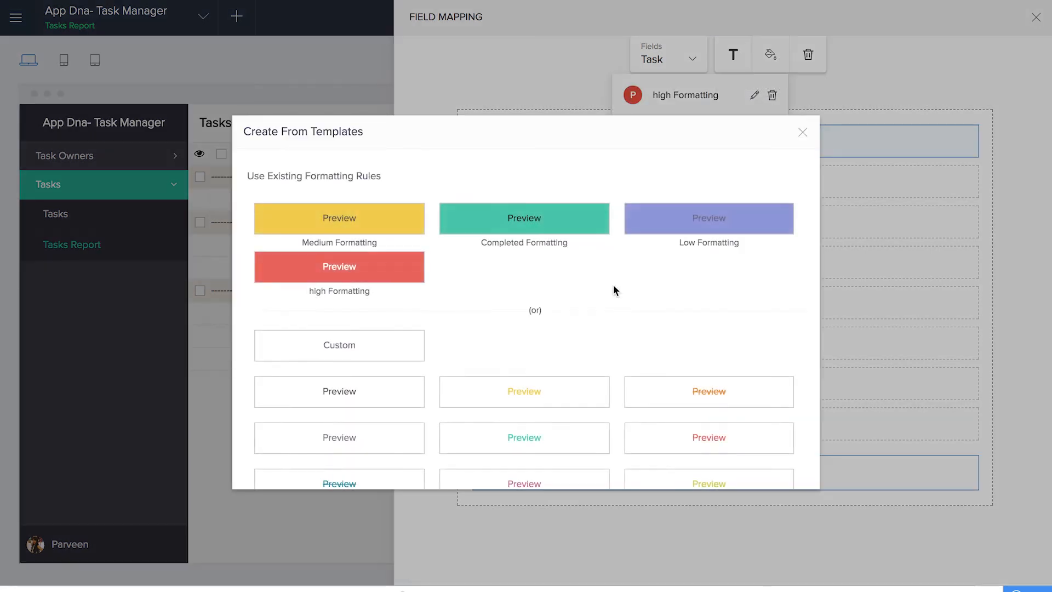
pyautogui.scroll(-5, 609, 290)
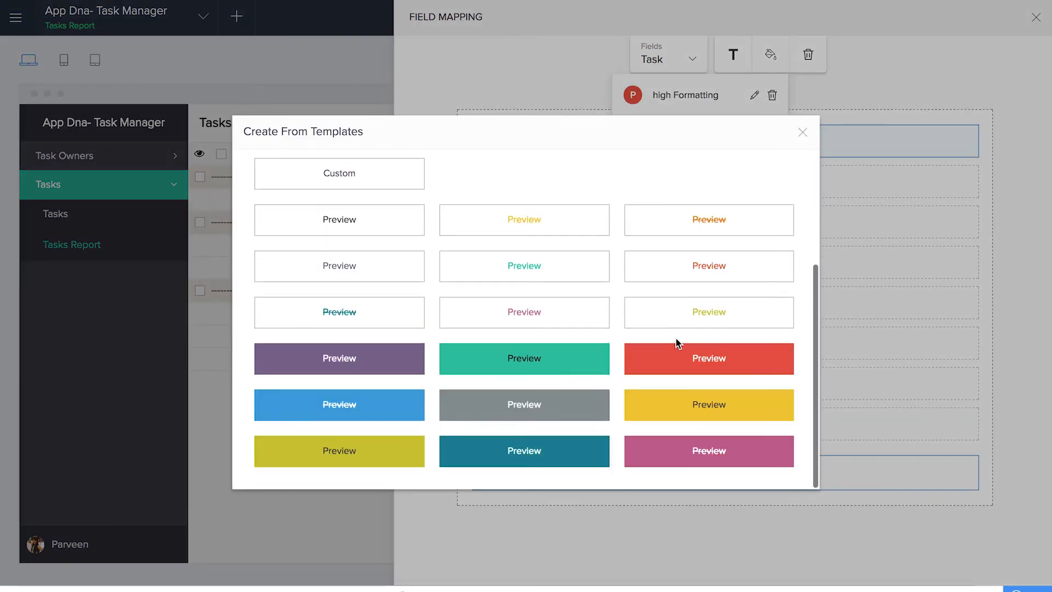
pyautogui.click(664, 401)
pyautogui.doubleClick(270, 403)
pyautogui.write('medium Formatting')
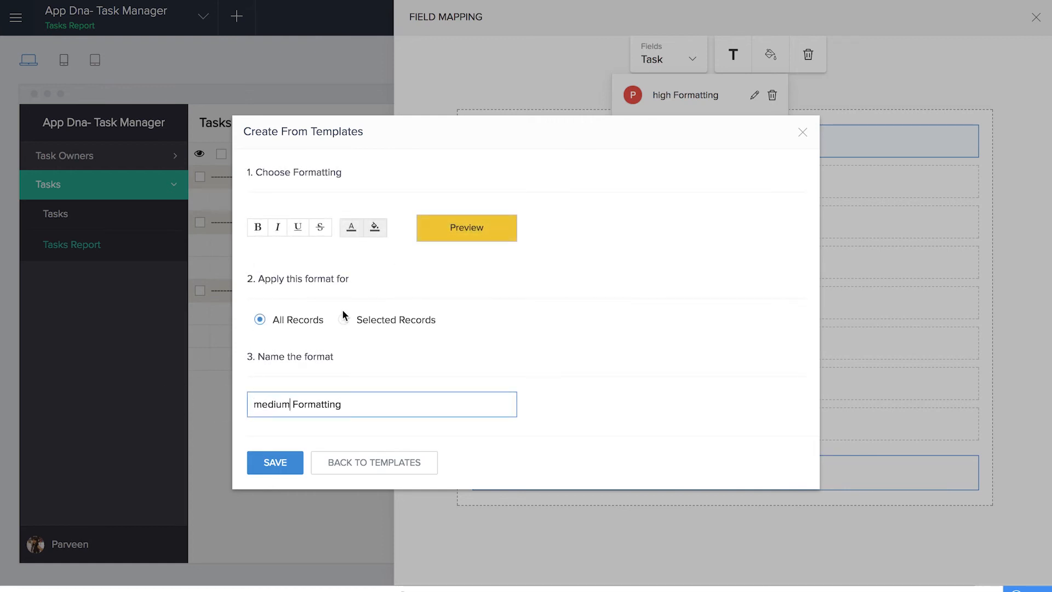
# - Apply the medium Formatting rule only to selected records whose Status equals Medium and save it
pyautogui.click(343, 318)
pyautogui.click(311, 355)
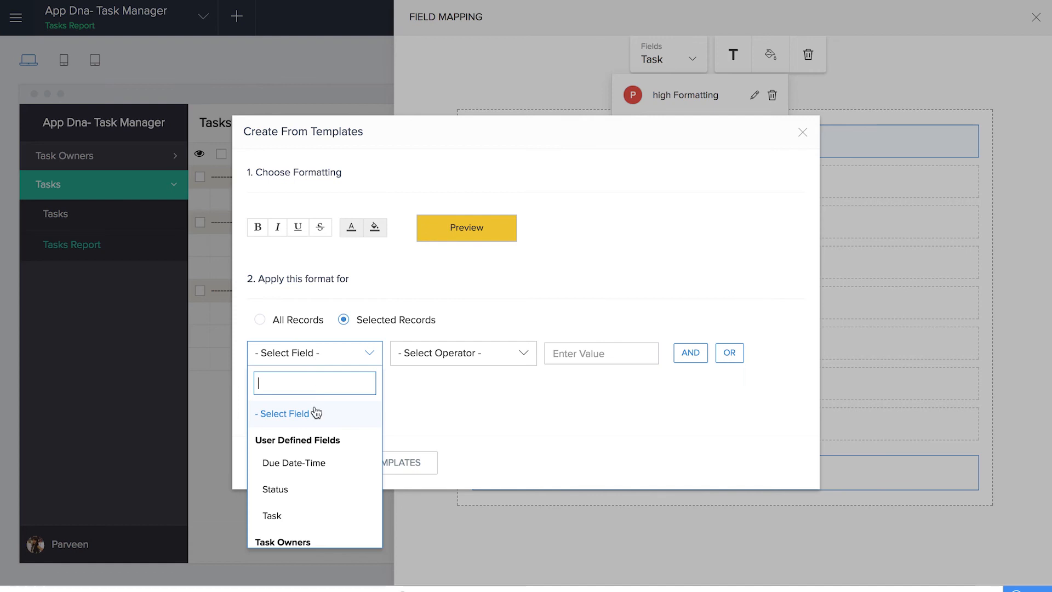
pyautogui.click(303, 487)
pyautogui.click(458, 440)
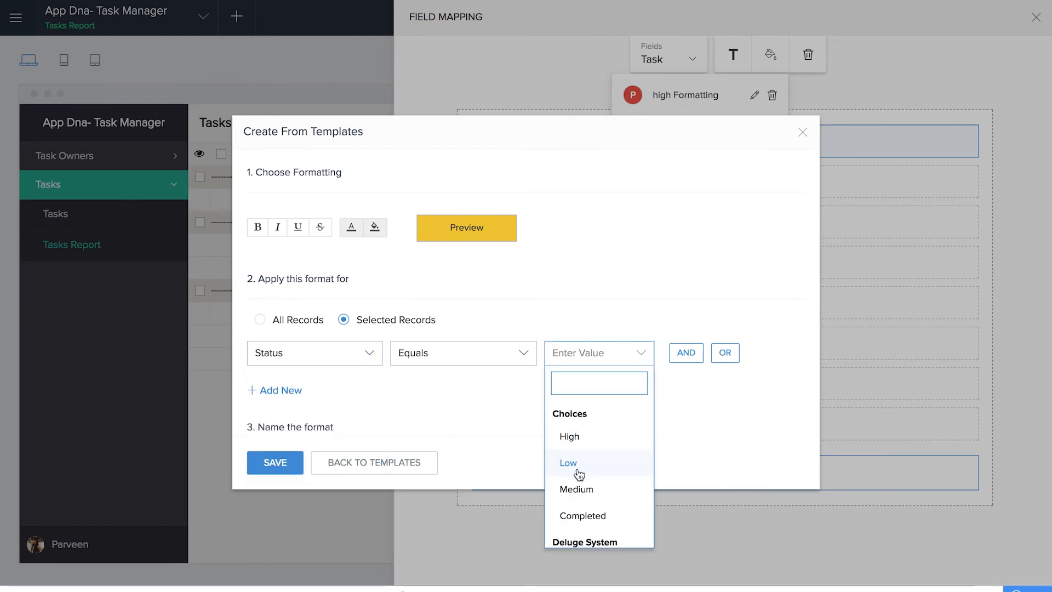
pyautogui.click(575, 489)
pyautogui.click(285, 465)
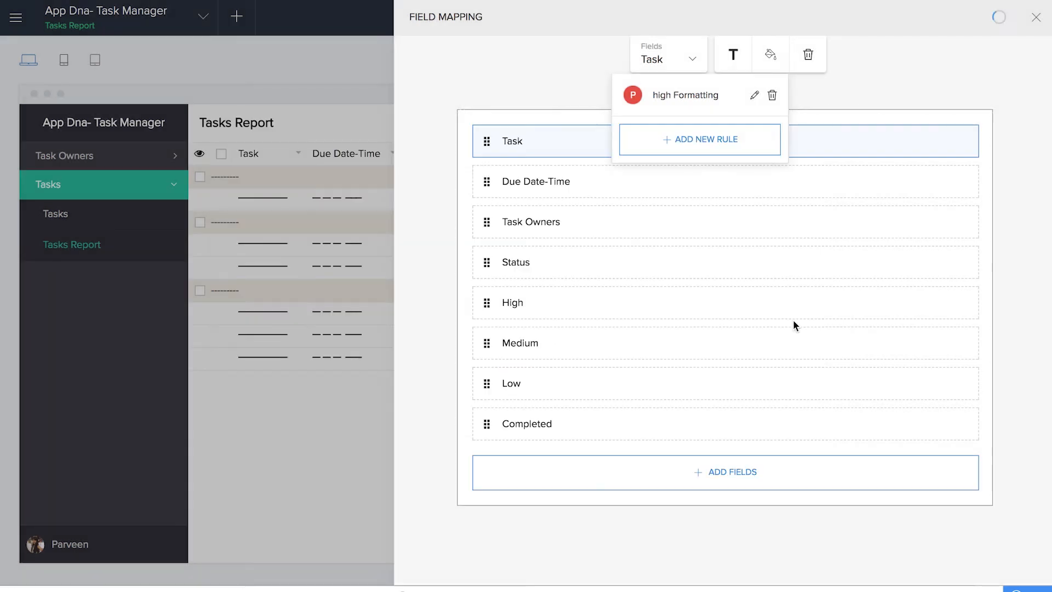
# - Add another formatting rule to the Task field from the solid olive-green template and name it "low Formatting"
pyautogui.click(771, 60)
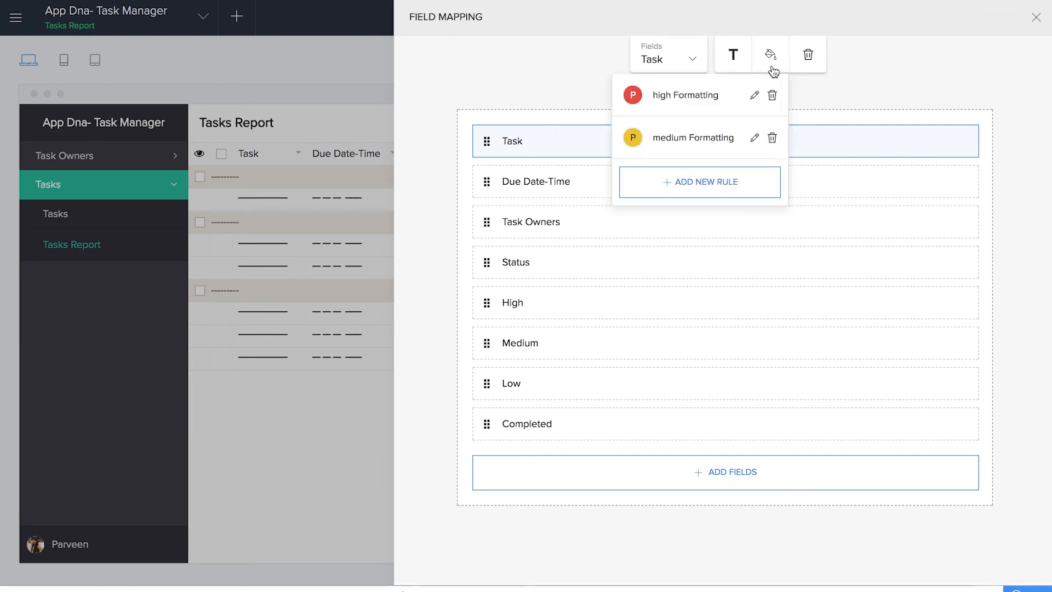
pyautogui.click(733, 183)
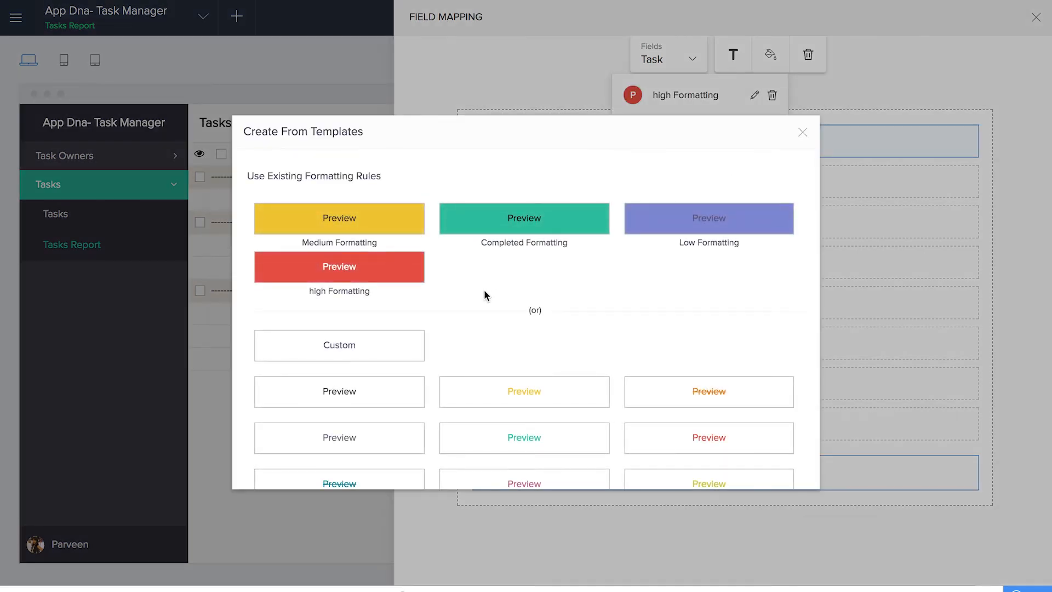
pyautogui.scroll(-3, 484, 296)
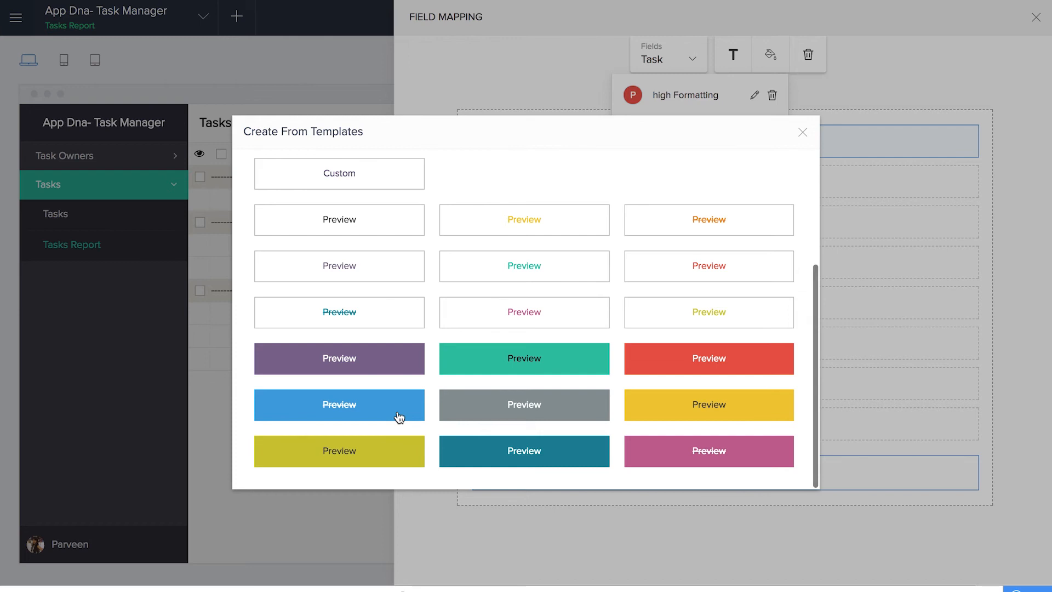
pyautogui.click(410, 464)
pyautogui.doubleClick(271, 404)
pyautogui.write('low Formatting')
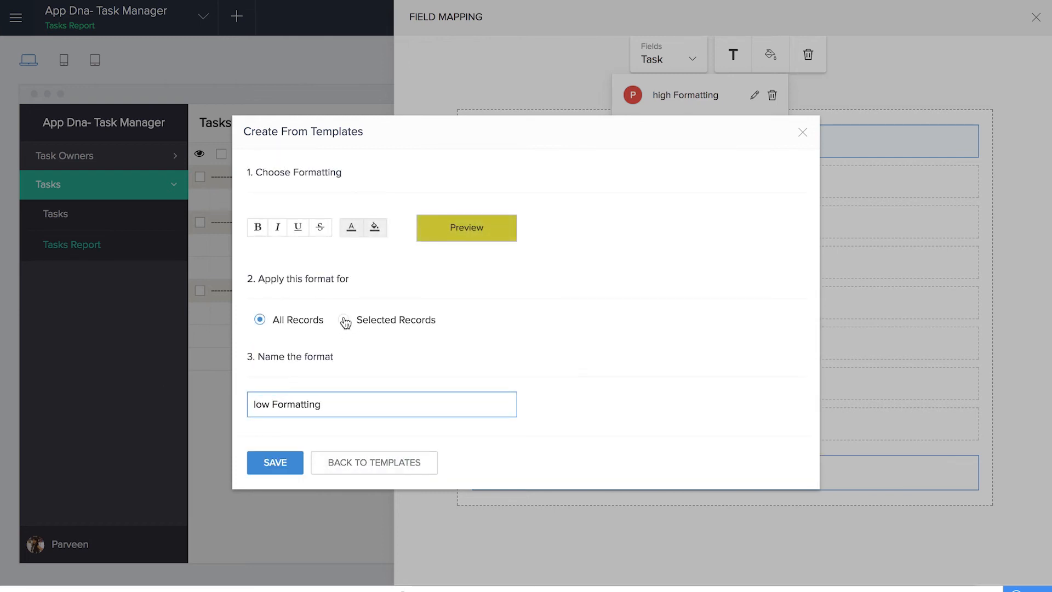
# - Apply the low Formatting rule only to selected records whose Status equals Low and save it
pyautogui.click(344, 320)
pyautogui.click(355, 353)
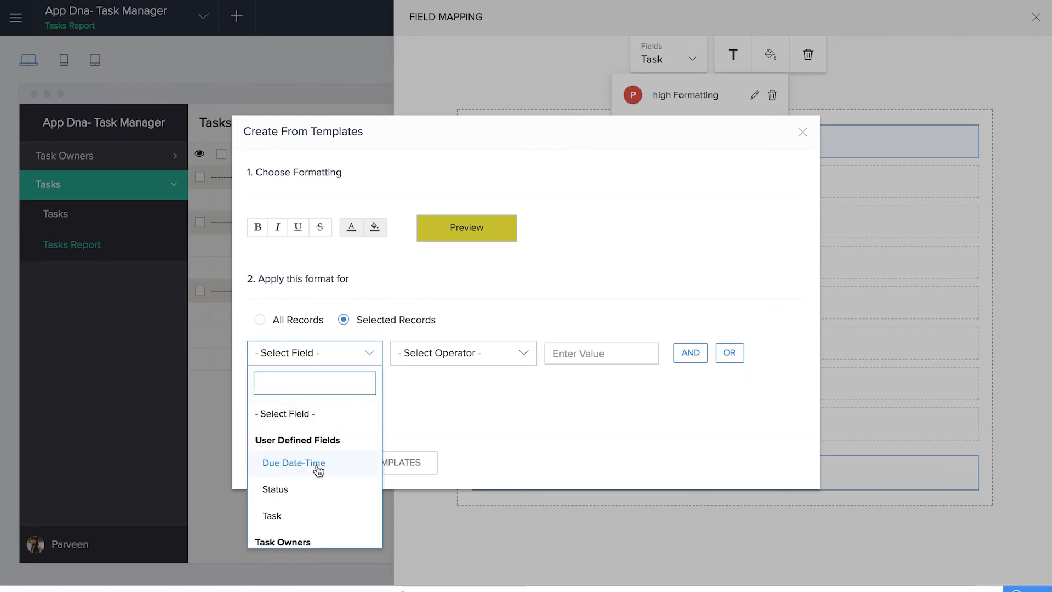
pyautogui.click(310, 488)
pyautogui.click(488, 437)
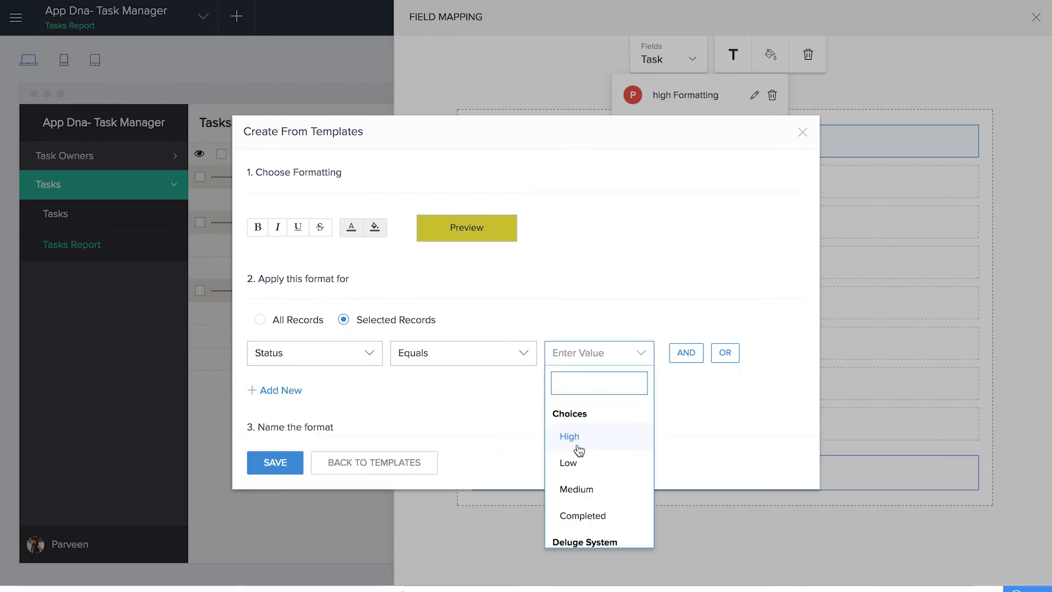
pyautogui.click(573, 462)
pyautogui.click(287, 470)
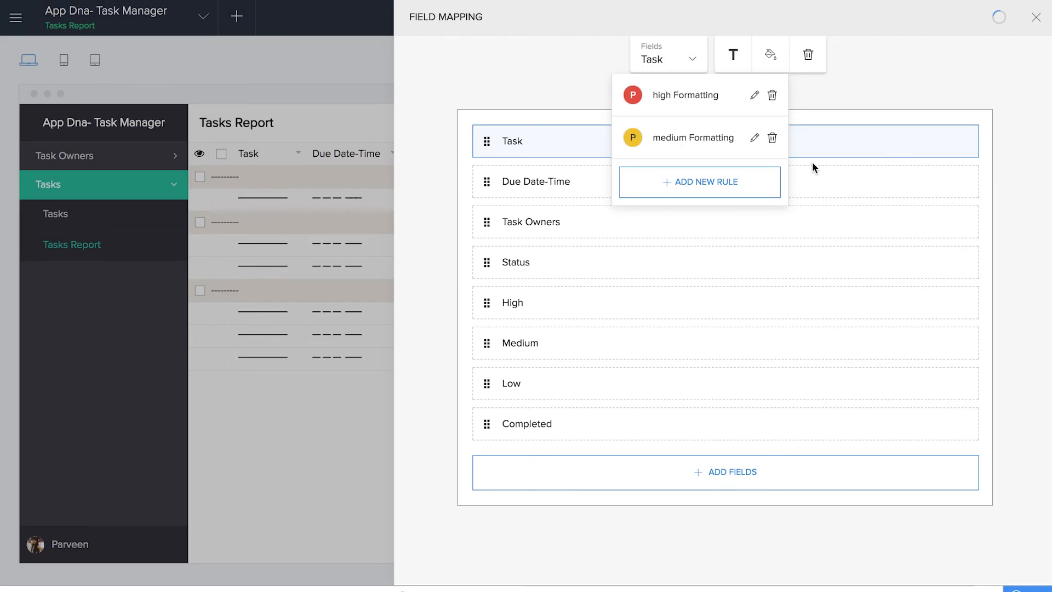
# - Add a further formatting rule to the Task field from the solid dark teal template and name it "Completed Formatting"
pyautogui.click(770, 54)
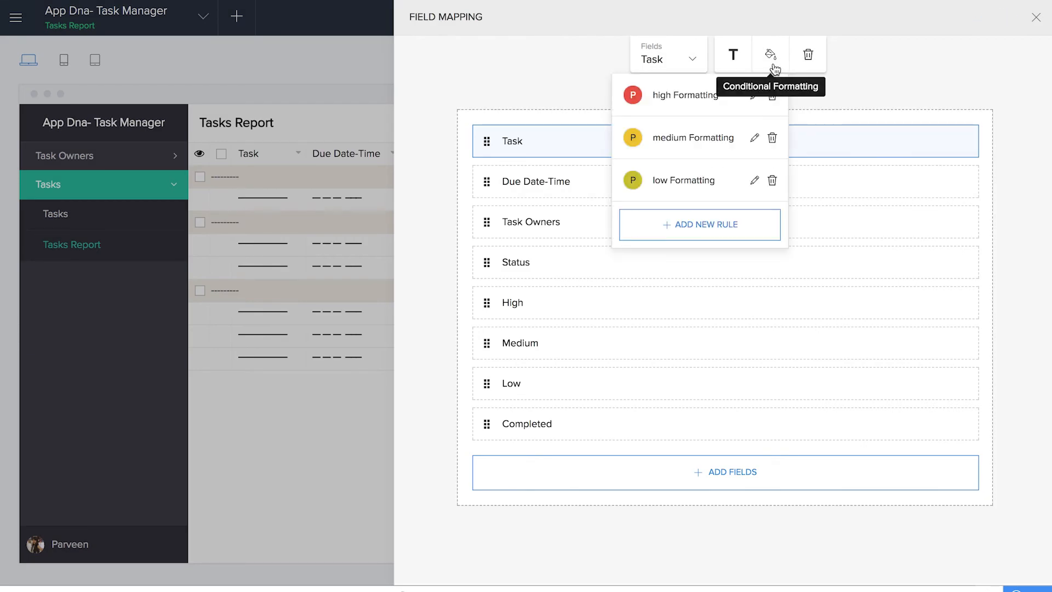
pyautogui.click(729, 221)
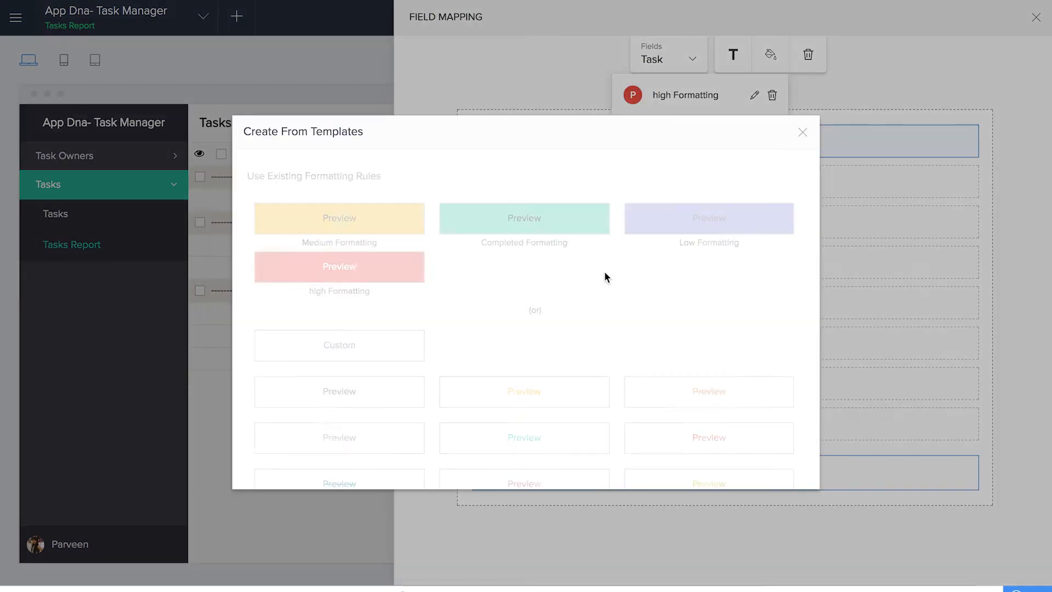
pyautogui.scroll(-3, 602, 279)
pyautogui.scroll(-1, 604, 286)
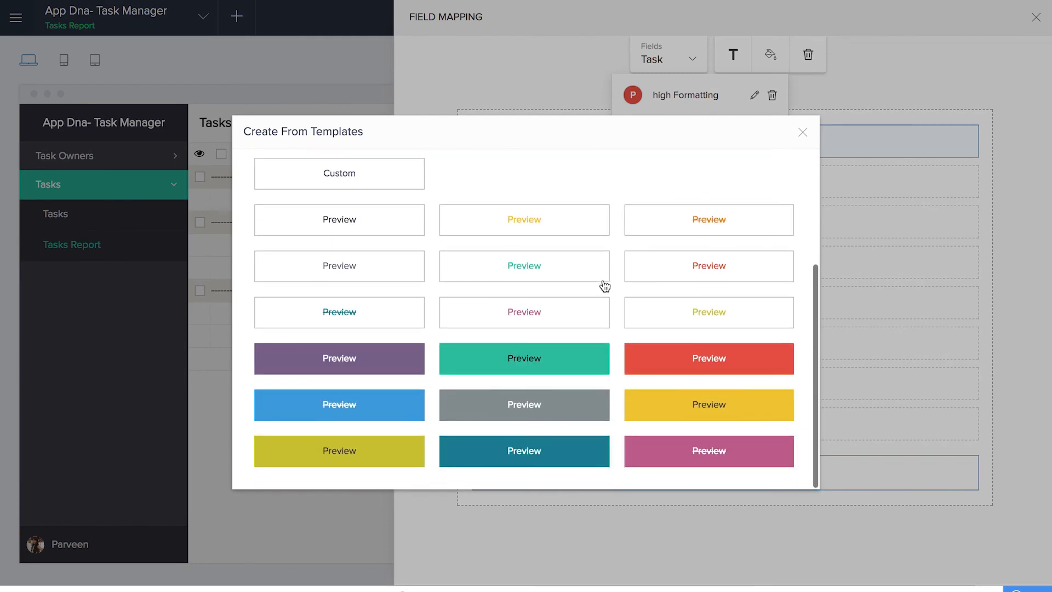
pyautogui.click(584, 457)
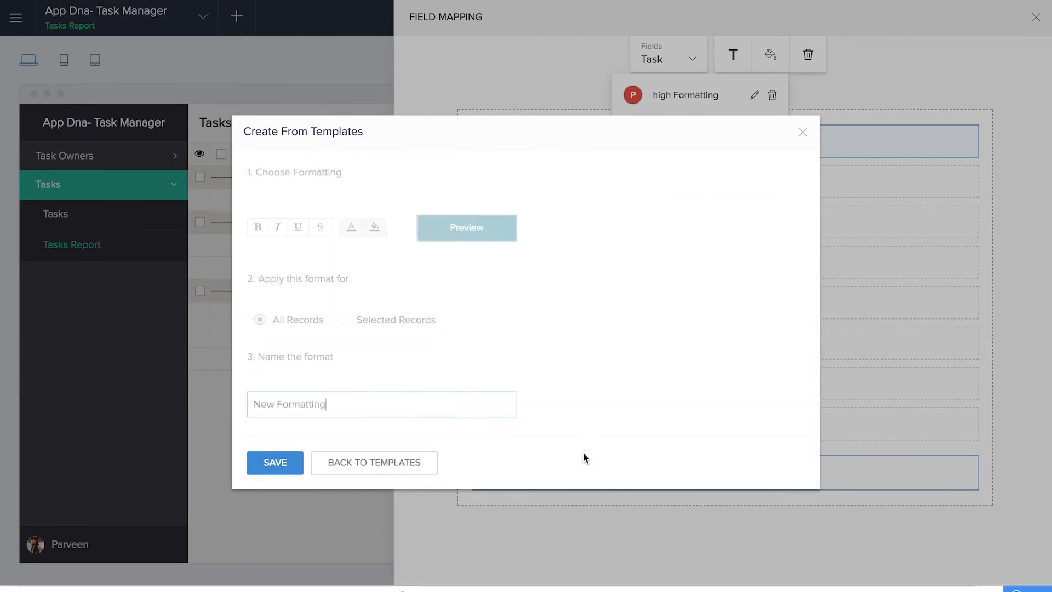
pyautogui.click(274, 406)
pyautogui.press('BackSpace')
pyautogui.press('BackSpace')
pyautogui.press('BackSpace')
pyautogui.write('Completed')
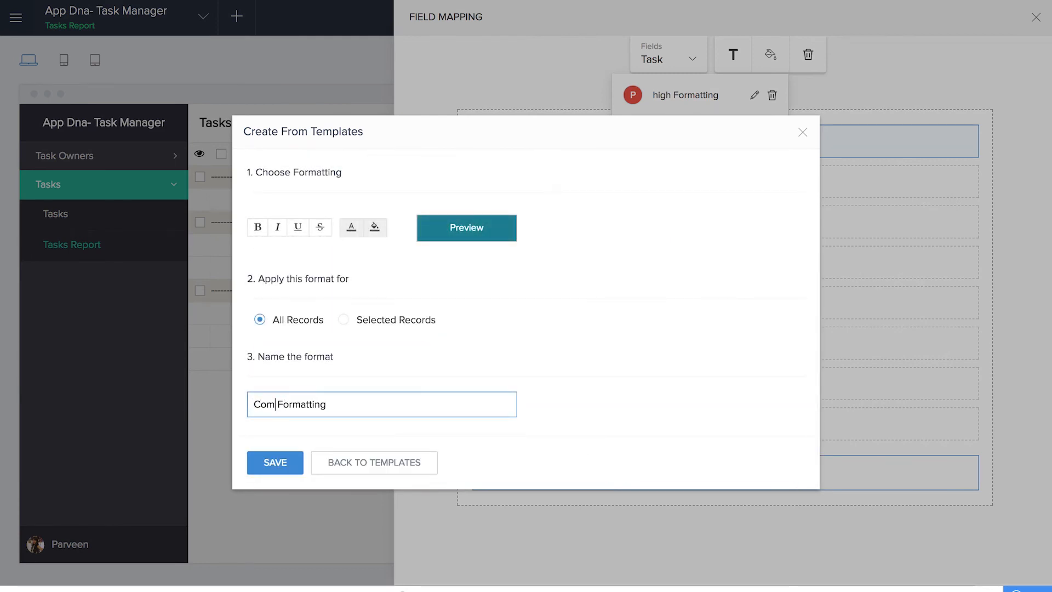
# - Apply the Completed Formatting rule only to selected records whose Status equals Completed and save it
pyautogui.click(344, 320)
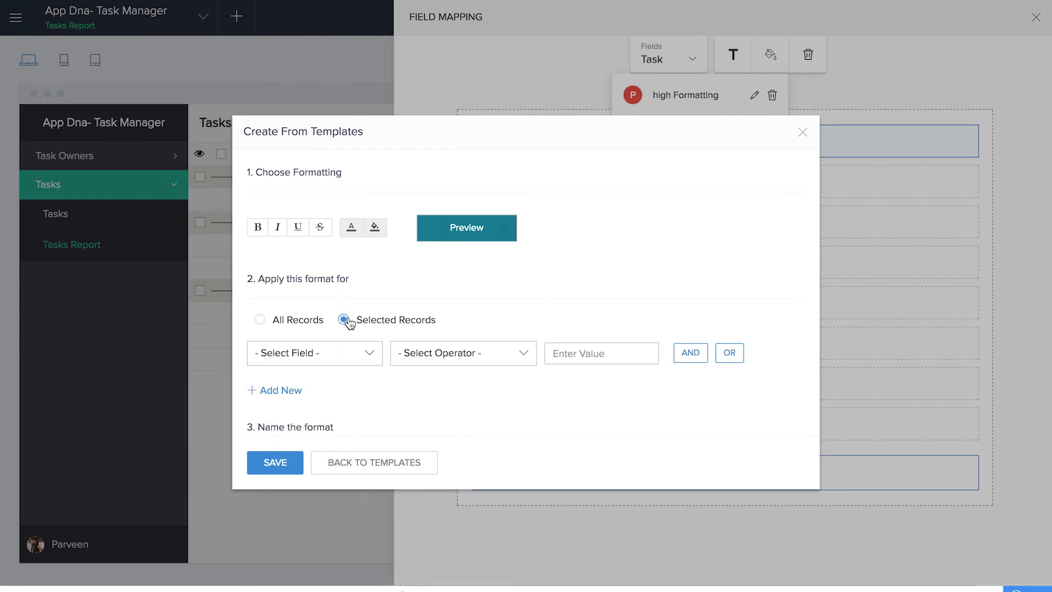
pyautogui.click(345, 359)
pyautogui.click(322, 488)
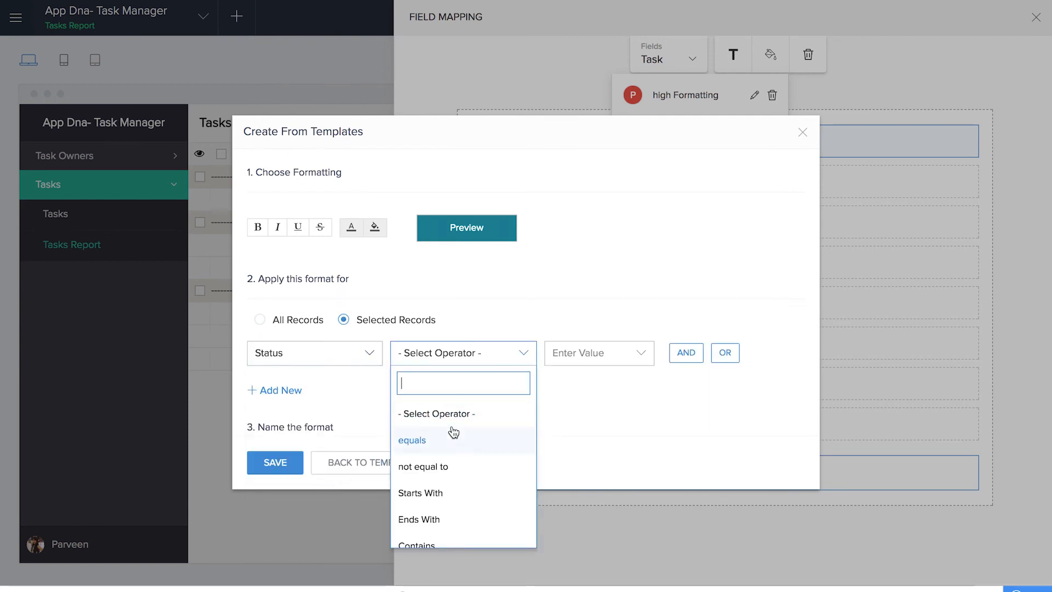
pyautogui.click(455, 438)
pyautogui.click(577, 512)
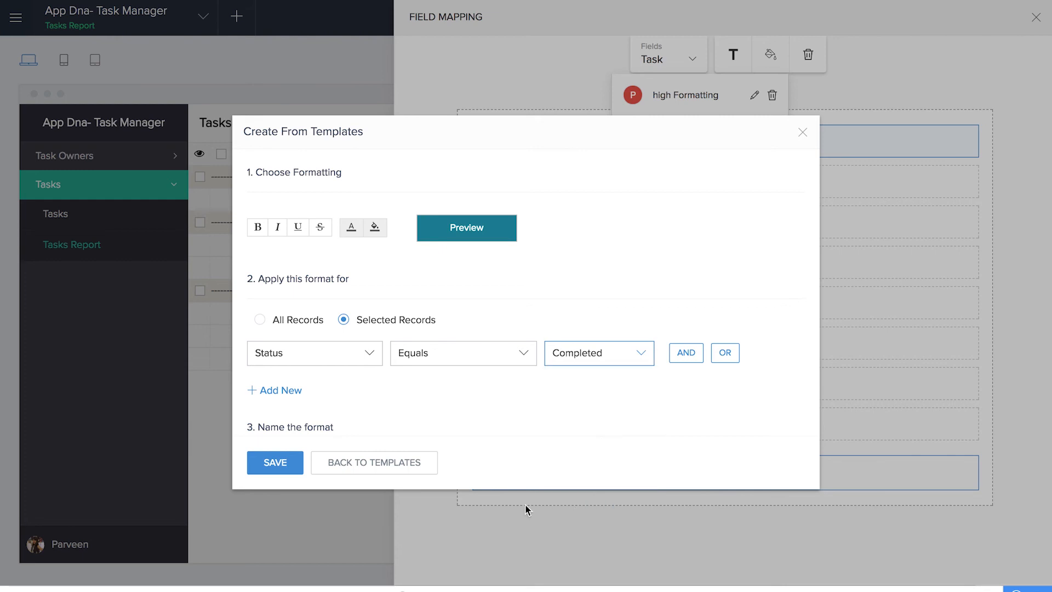
pyautogui.click(275, 462)
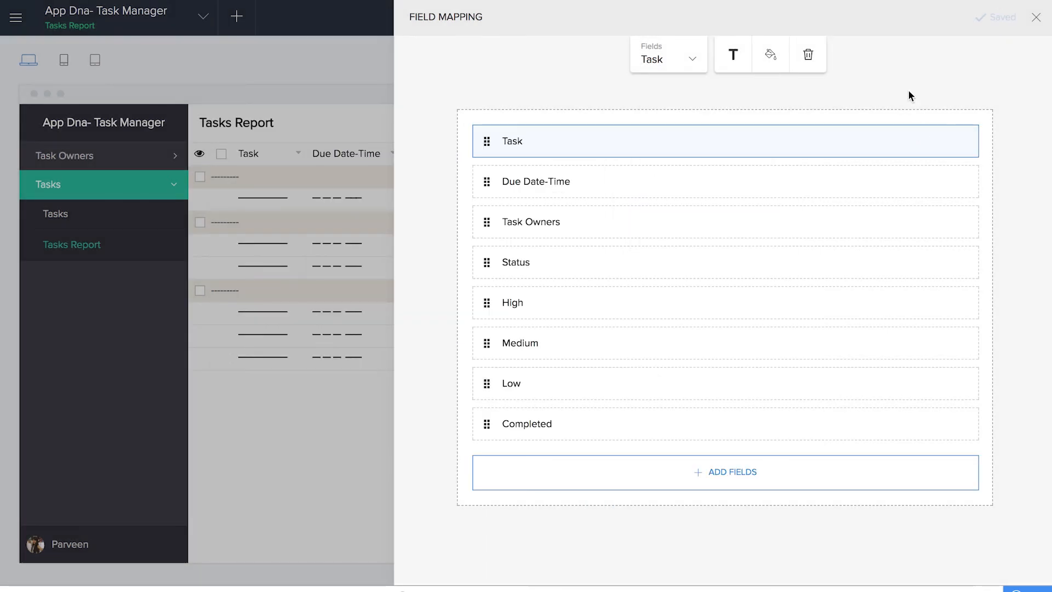
# - In the live application, set the "Contacting a client" task to High and reload the shared user's Tasks Report
pyautogui.click(1036, 17)
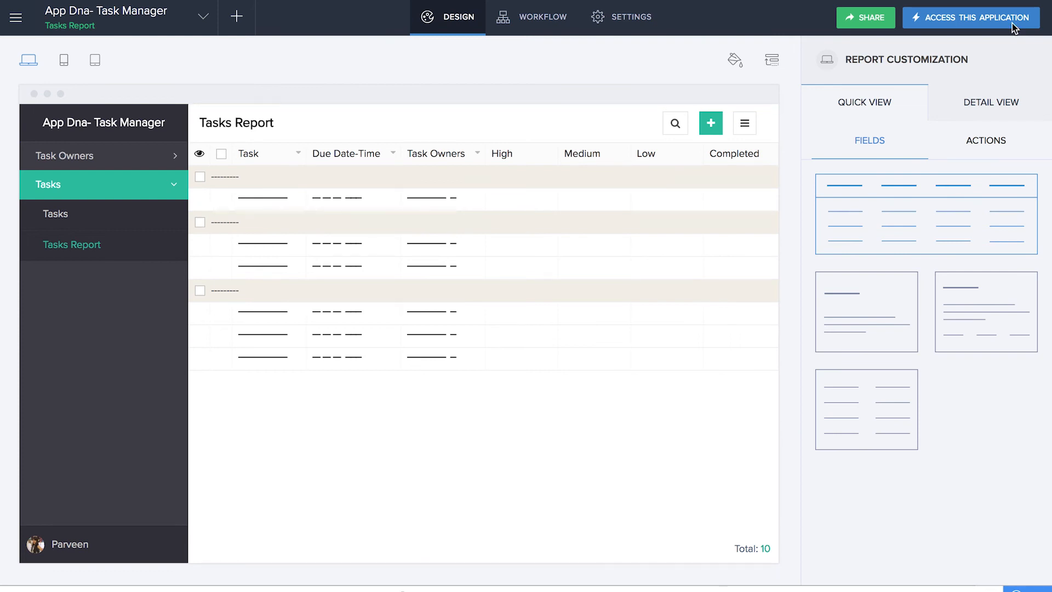
pyautogui.click(1011, 23)
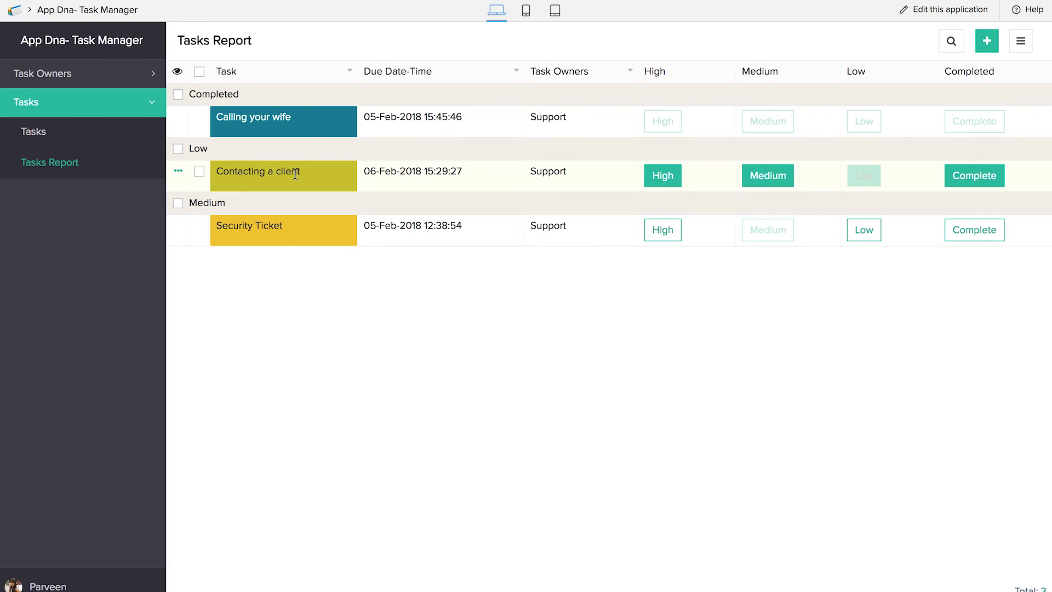
pyautogui.click(661, 183)
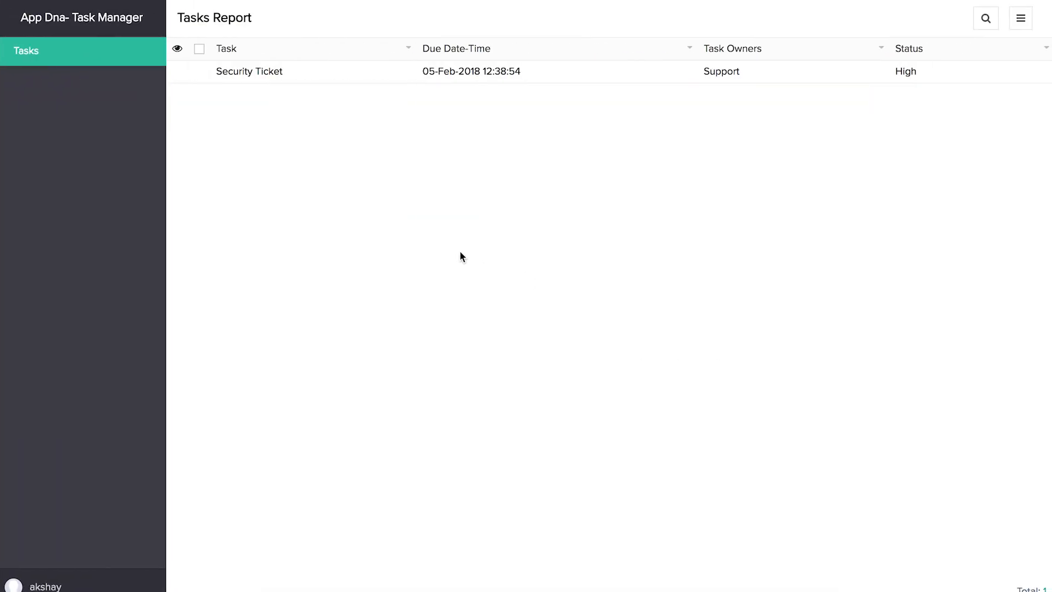
pyautogui.press('super+r')
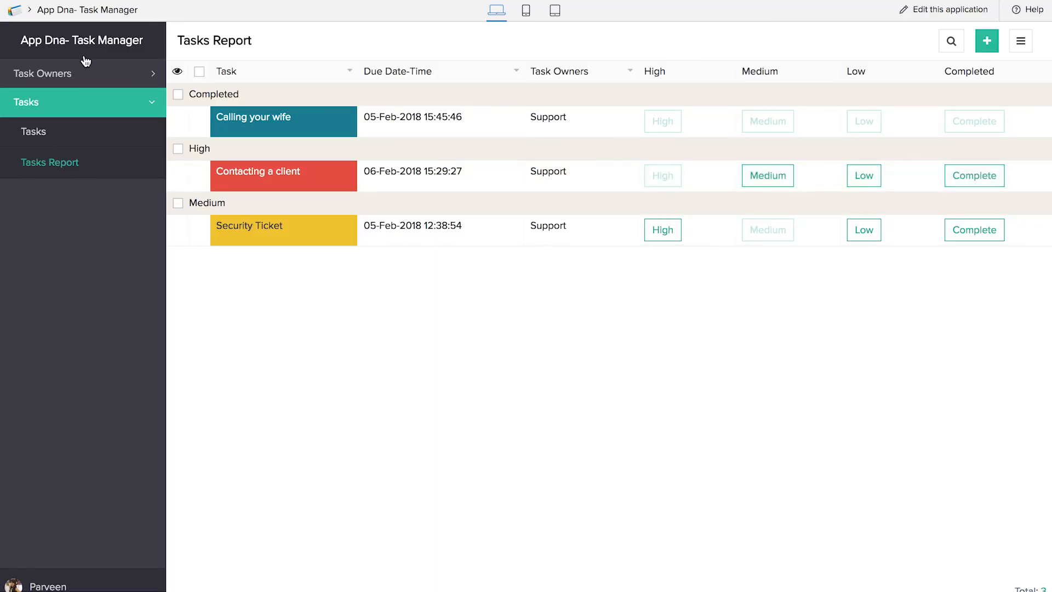
# - Add "Sales" as a new task owner and open the Task Owners Report
pyautogui.click(33, 73)
pyautogui.click(96, 104)
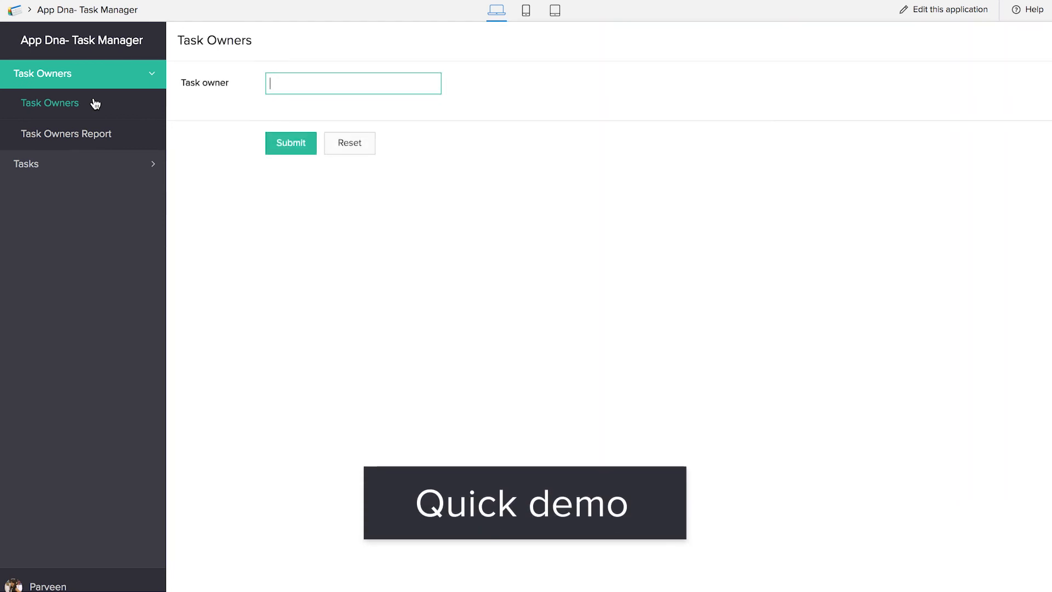
pyautogui.write('Sales')
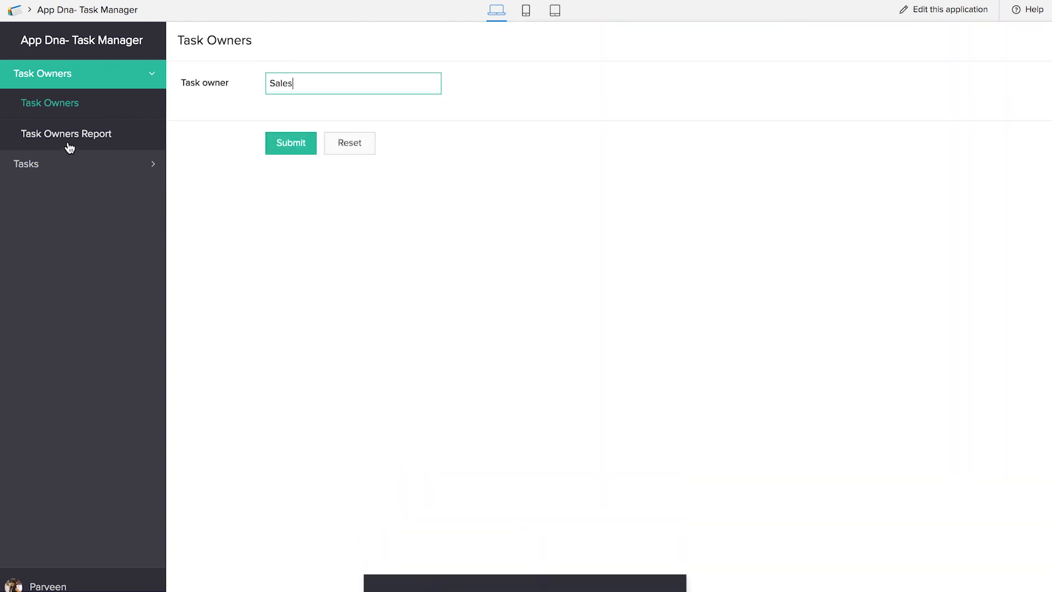
pyautogui.click(300, 146)
pyautogui.click(105, 139)
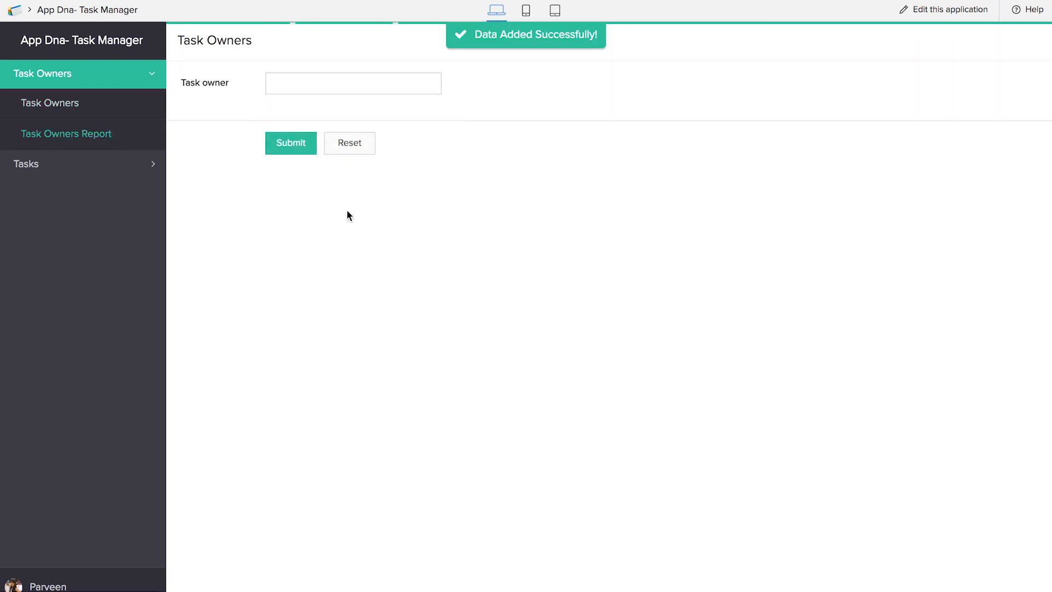
# - Start a new task named "Confirming the sale" with the due date-time 06-Feb-2018 17:32:12
pyautogui.click(77, 171)
pyautogui.click(89, 139)
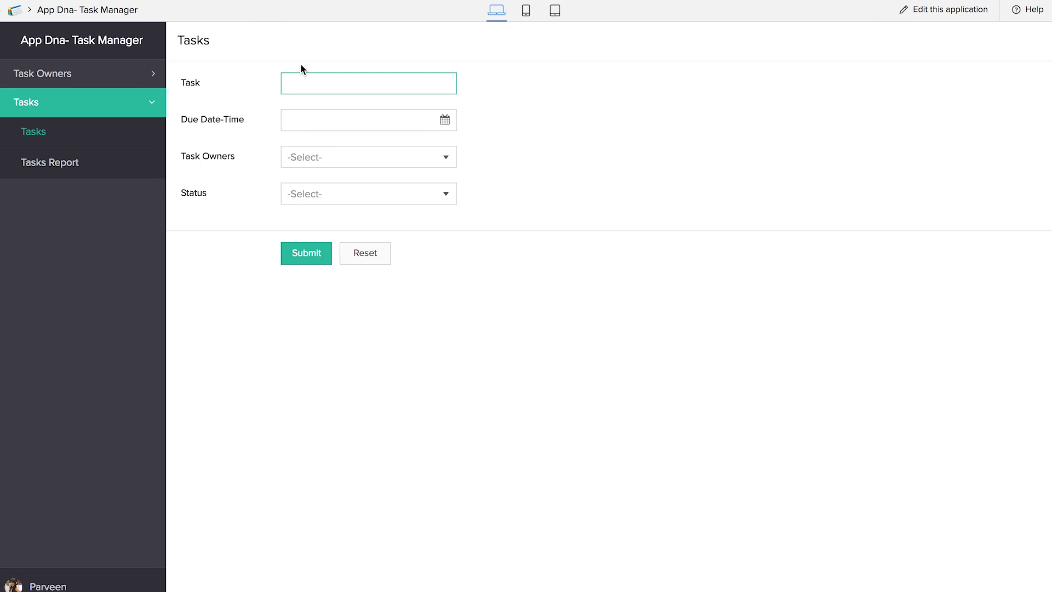
pyautogui.write('Confi')
pyautogui.click(451, 125)
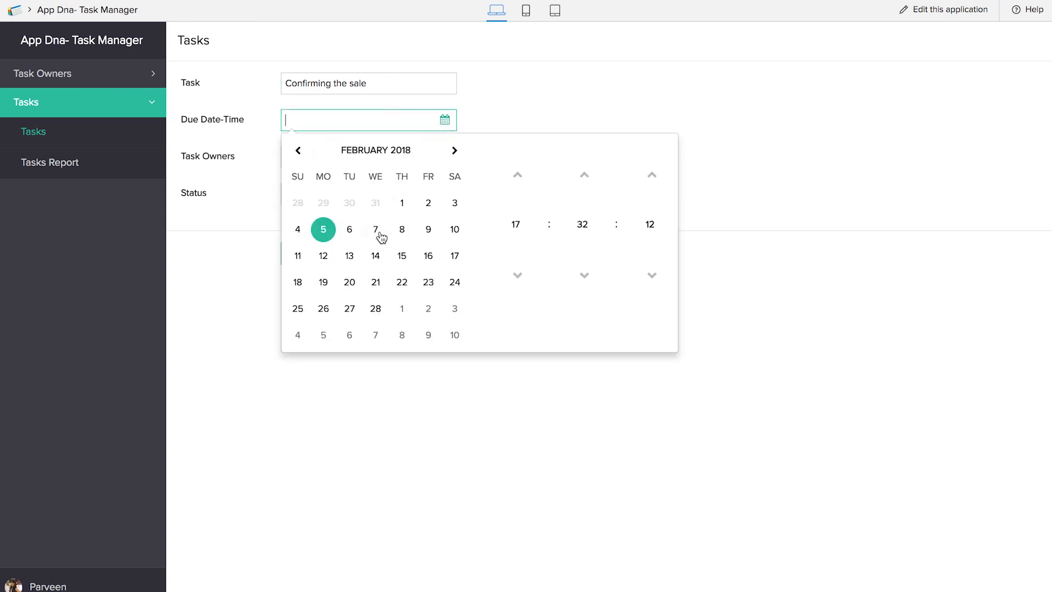
pyautogui.click(351, 229)
# - Assign the new task to Sales with Medium status and submit the record
pyautogui.click(380, 158)
pyautogui.click(368, 186)
pyautogui.click(359, 202)
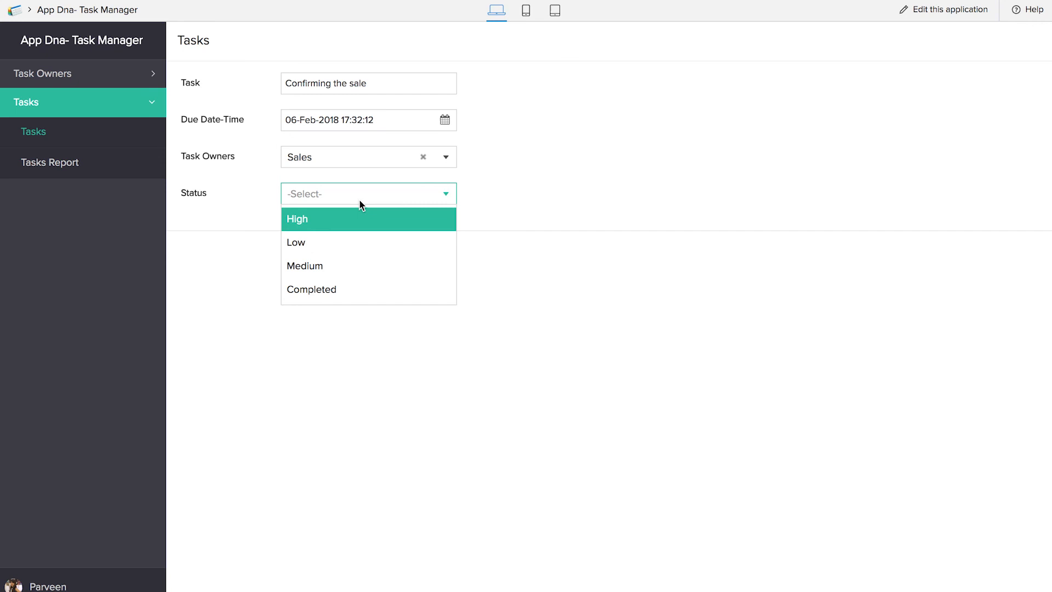
pyautogui.click(357, 268)
pyautogui.click(307, 264)
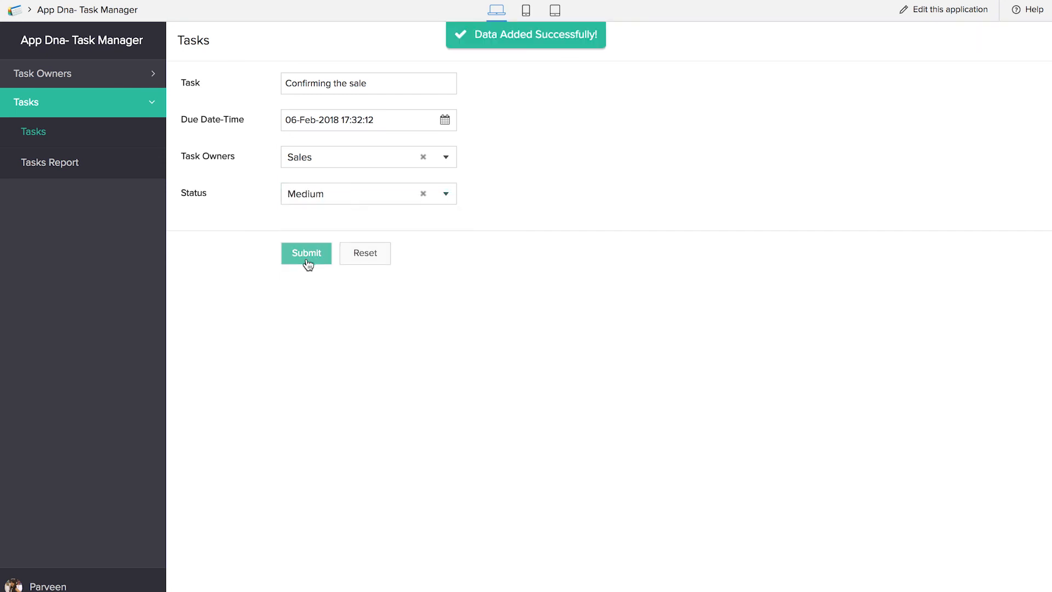
# - In the Tasks Report, set the "Confirming the sale" task to High and the "Security Ticket" task to Low
pyautogui.click(85, 170)
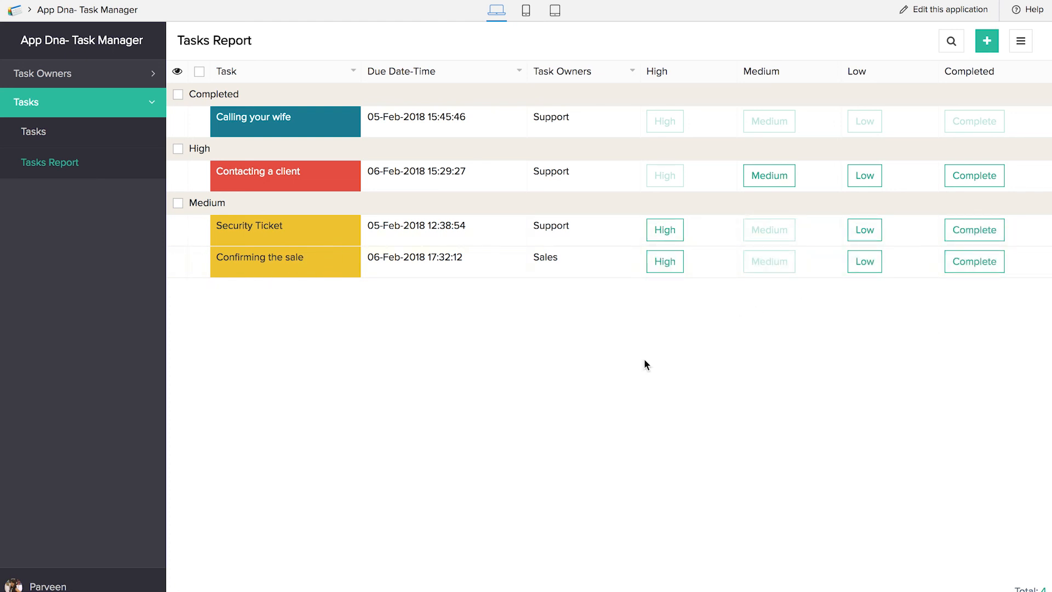
pyautogui.click(673, 266)
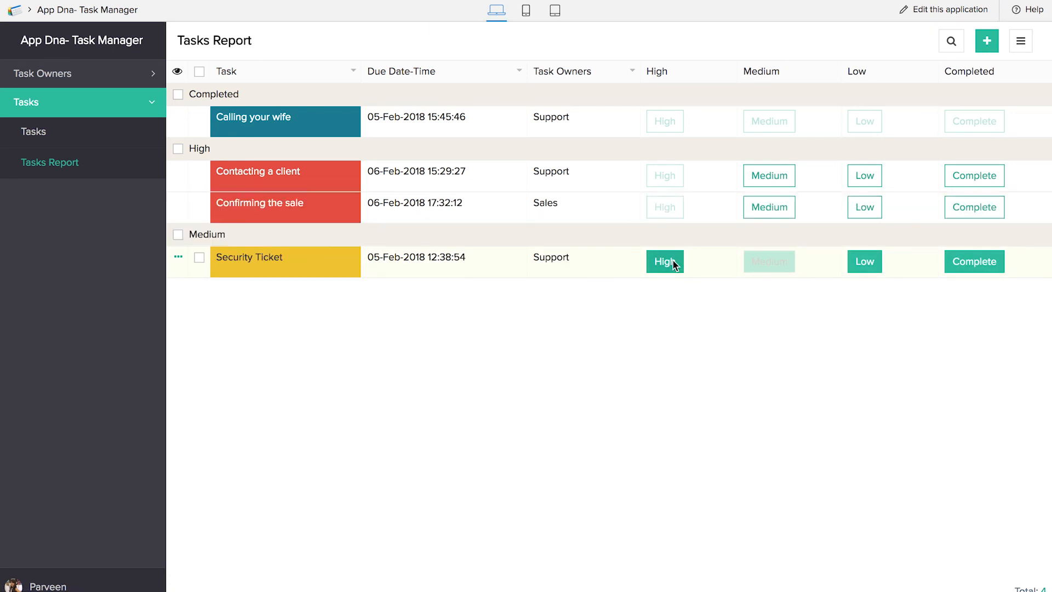
pyautogui.click(874, 272)
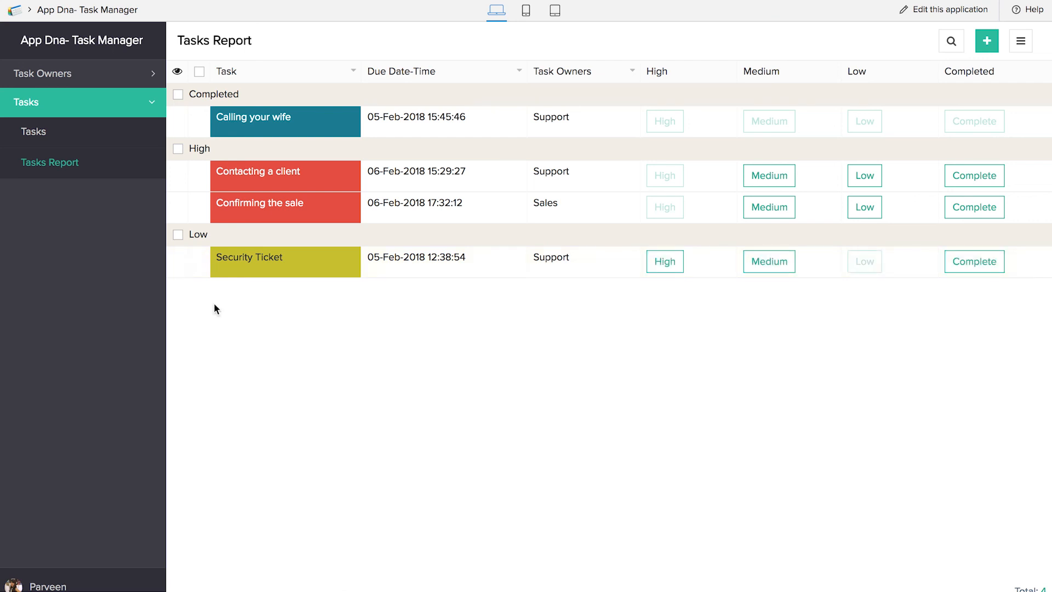
# - Set the "Contacting a client" task to Low and mark it as complete
pyautogui.click(868, 178)
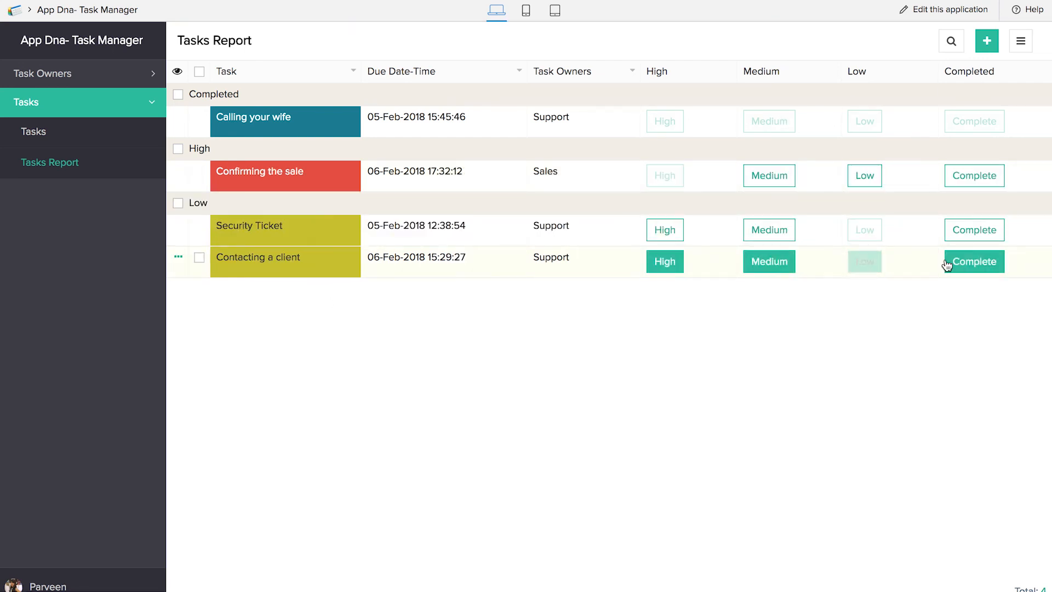
pyautogui.click(967, 272)
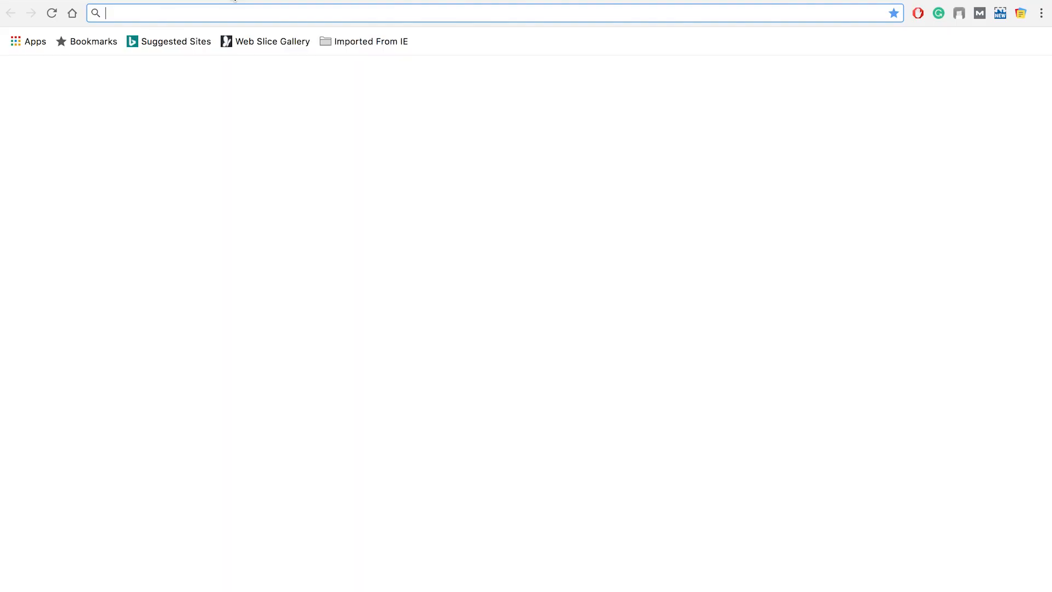
# - Go to creator.zoho.com and install the pre-made TaskzDone application from the app gallery
pyautogui.write('creator.zoho.com')
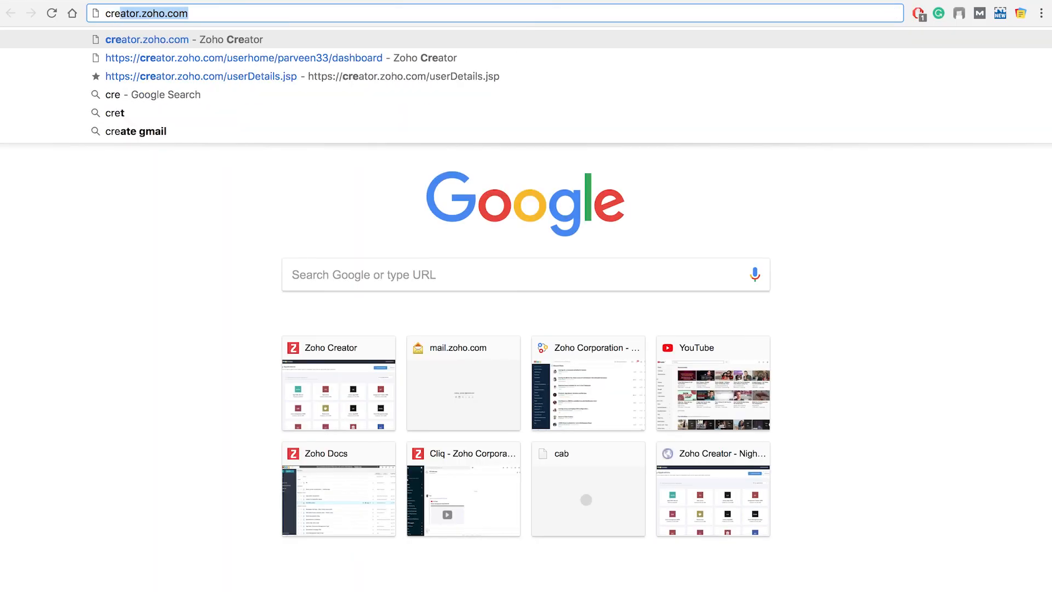
pyautogui.press('Return')
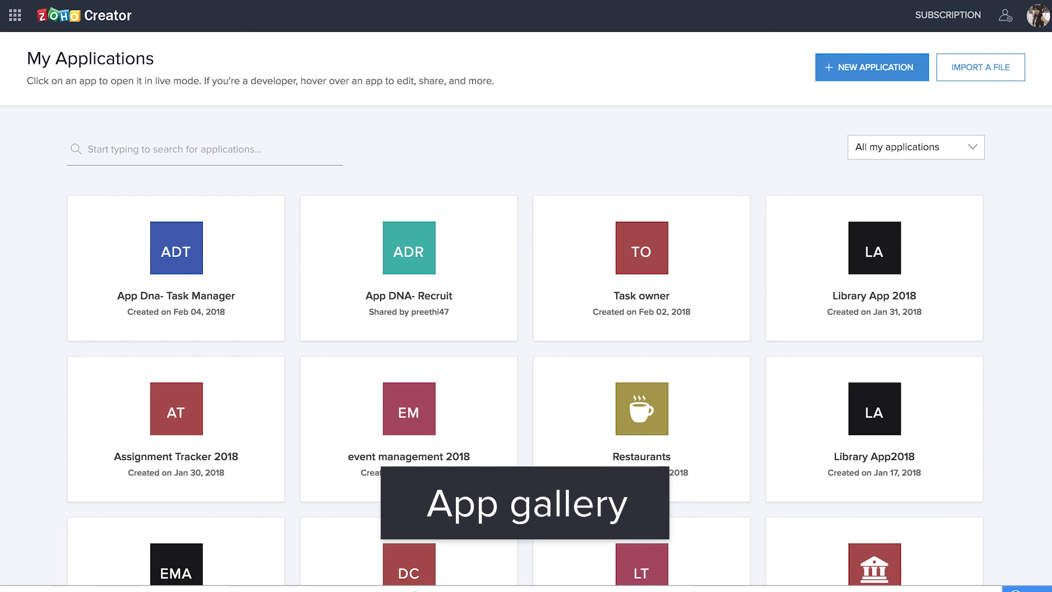
pyautogui.click(827, 71)
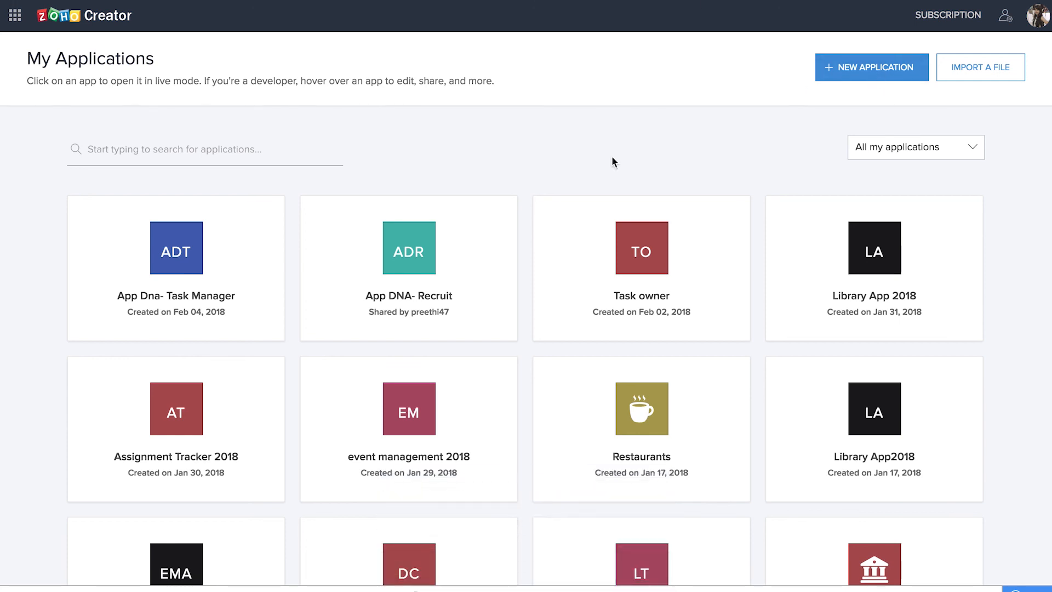
pyautogui.scroll(-10, 528, 399)
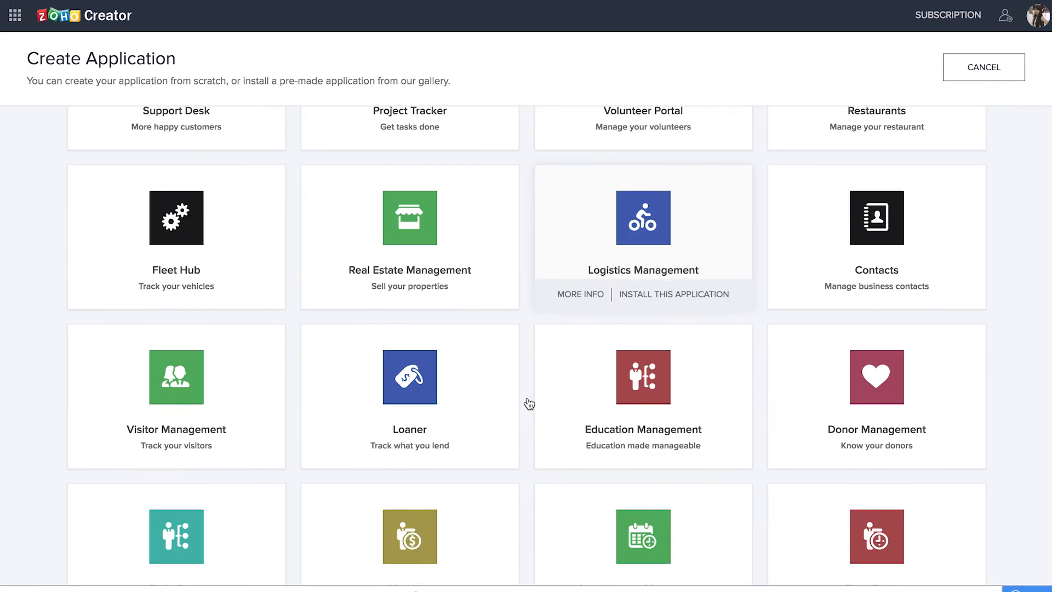
pyautogui.moveTo(207, 335)
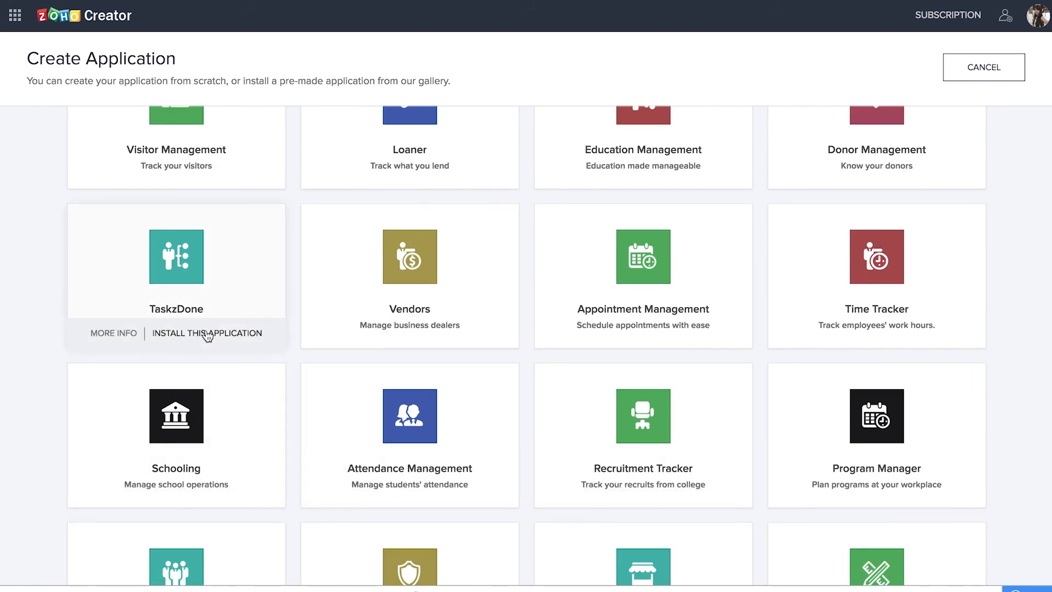
pyautogui.click(208, 334)
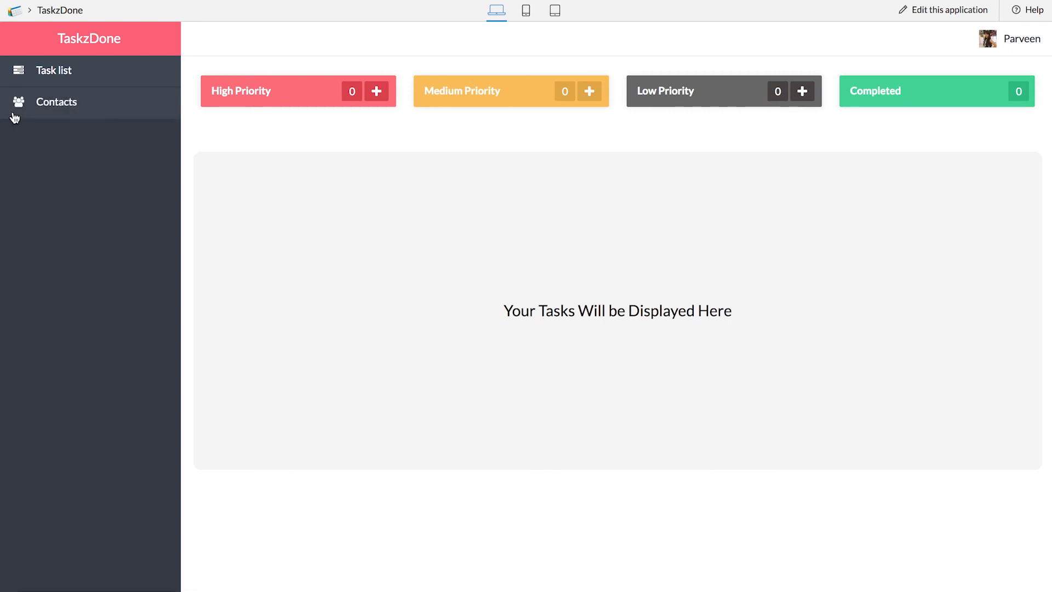
# - Examine the blank form for adding a contact in the Contacts section, and return to the task list
pyautogui.click(52, 107)
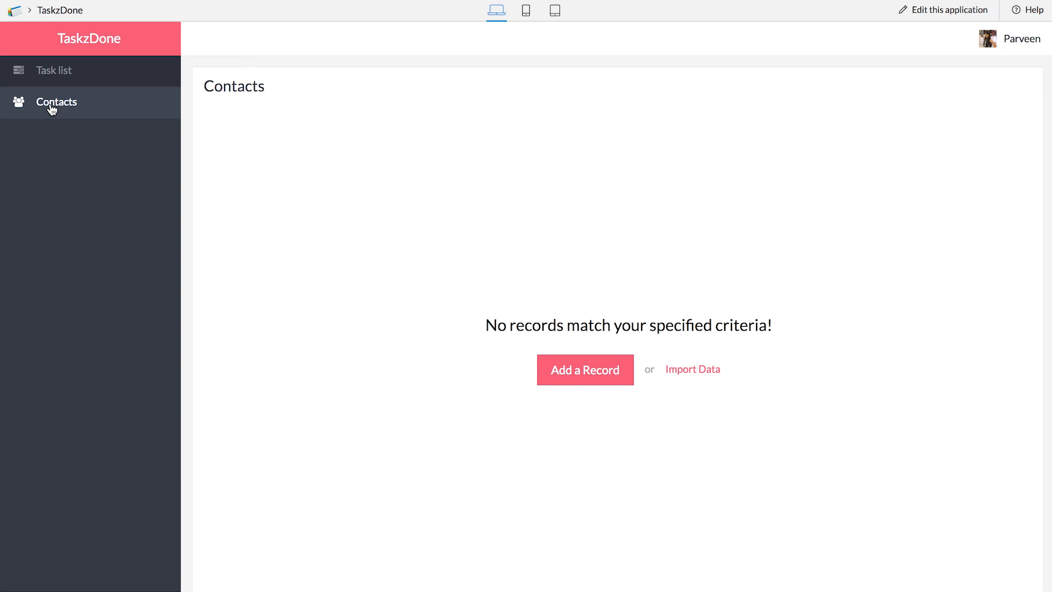
pyautogui.click(591, 371)
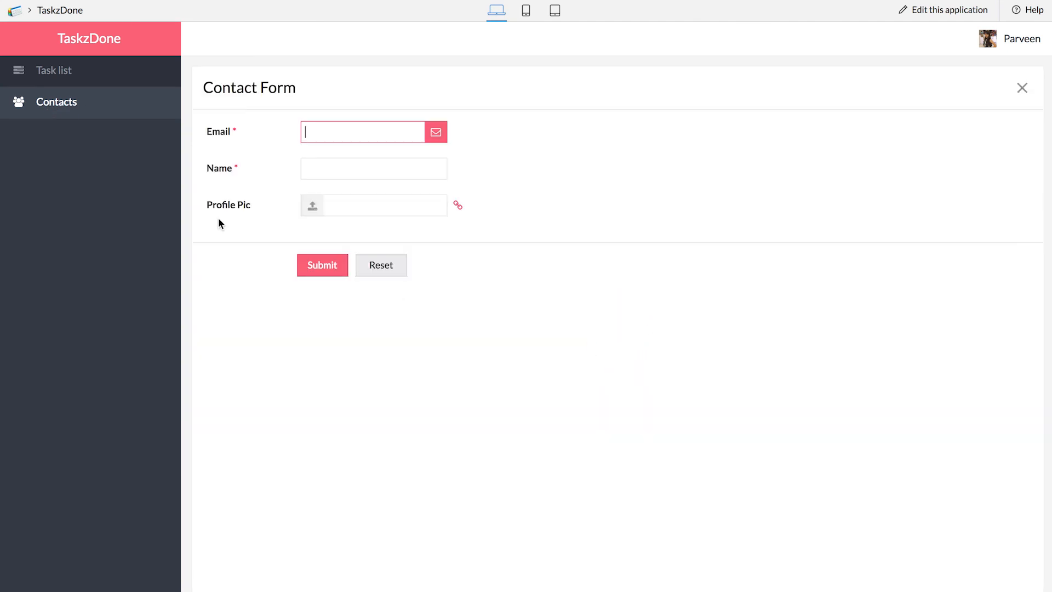
pyautogui.click(86, 80)
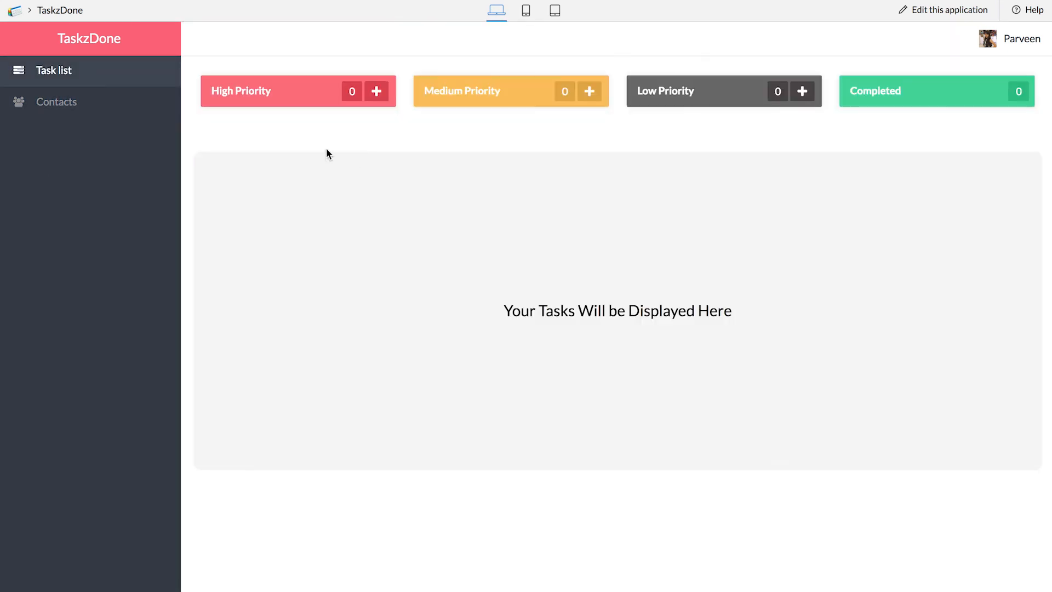
# - Create a High Priority task list named "test high" with the description "test"
pyautogui.click(377, 92)
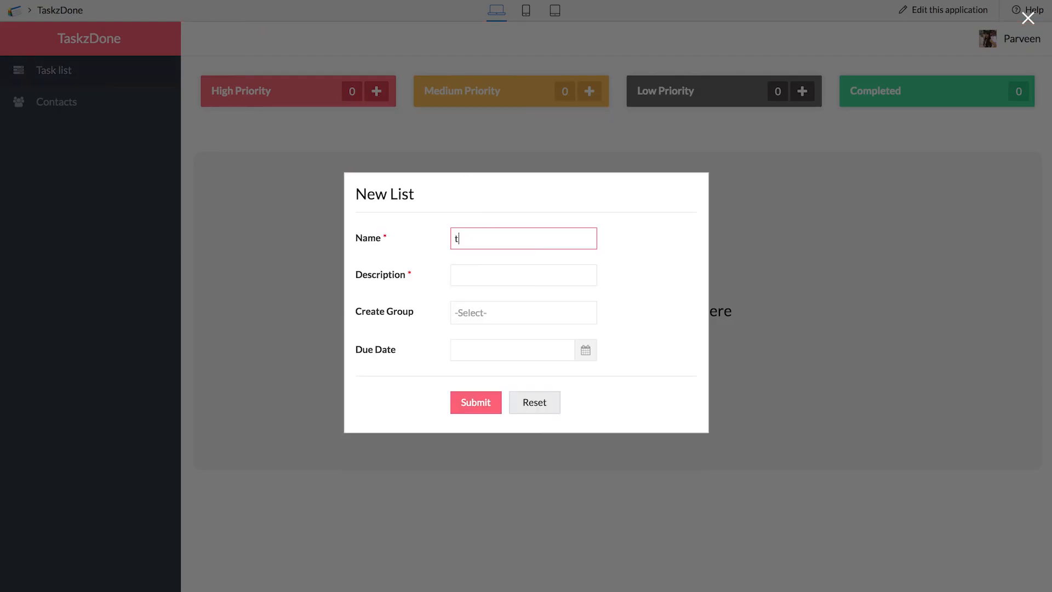
pyautogui.click(496, 275)
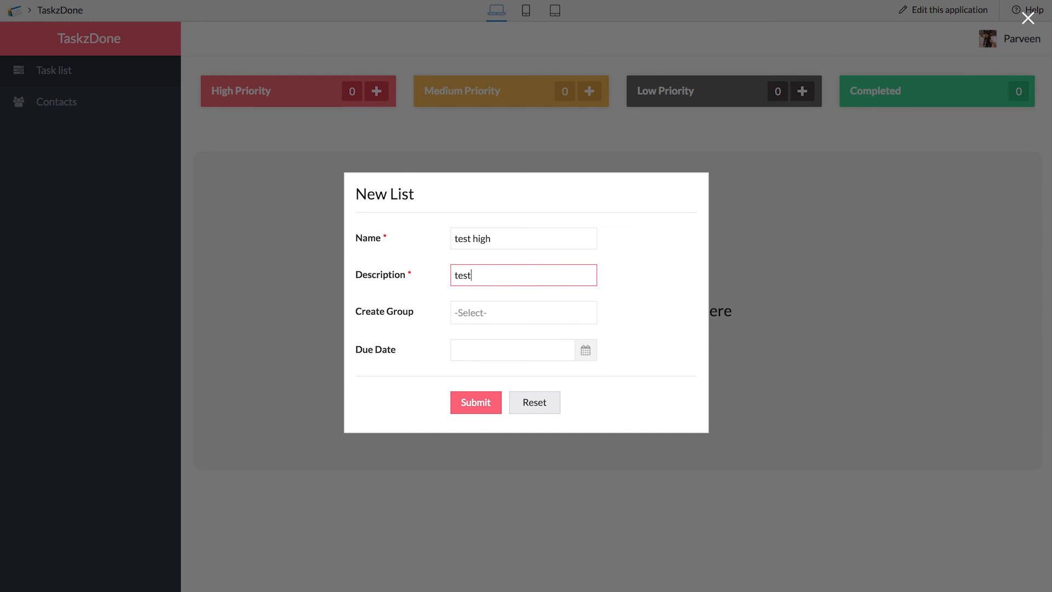
pyautogui.click(475, 402)
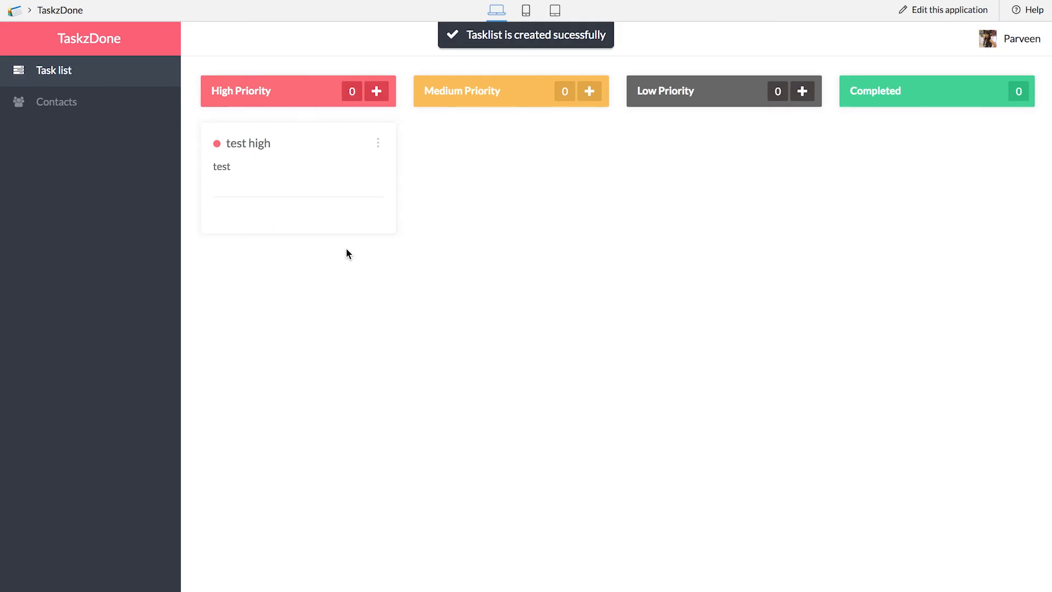
# - Examine the sharing options of the "test high" list, including its form for adding a contact, and leave without sharing
pyautogui.click(377, 144)
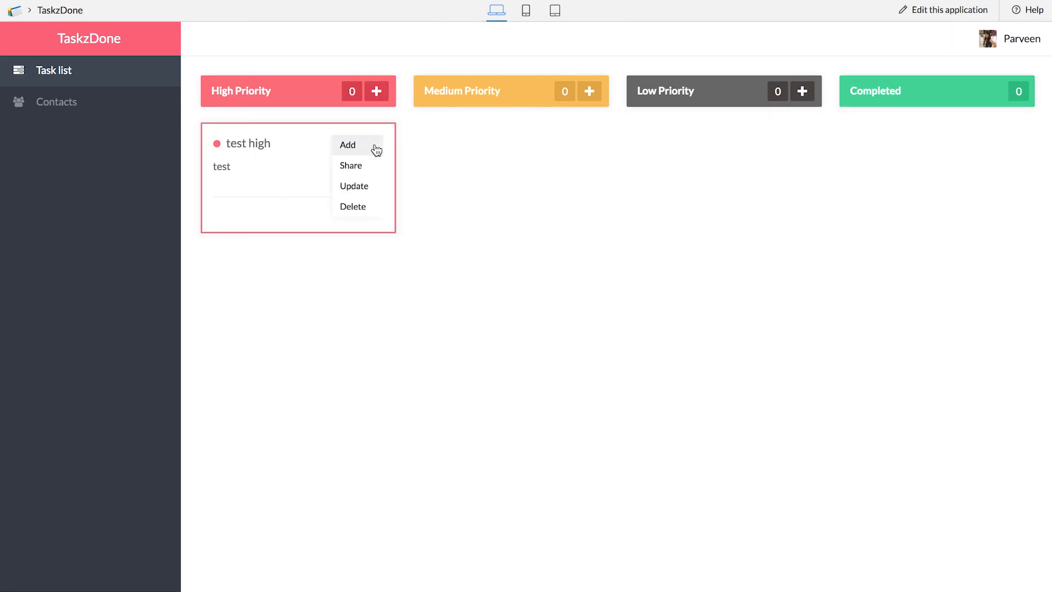
pyautogui.click(358, 166)
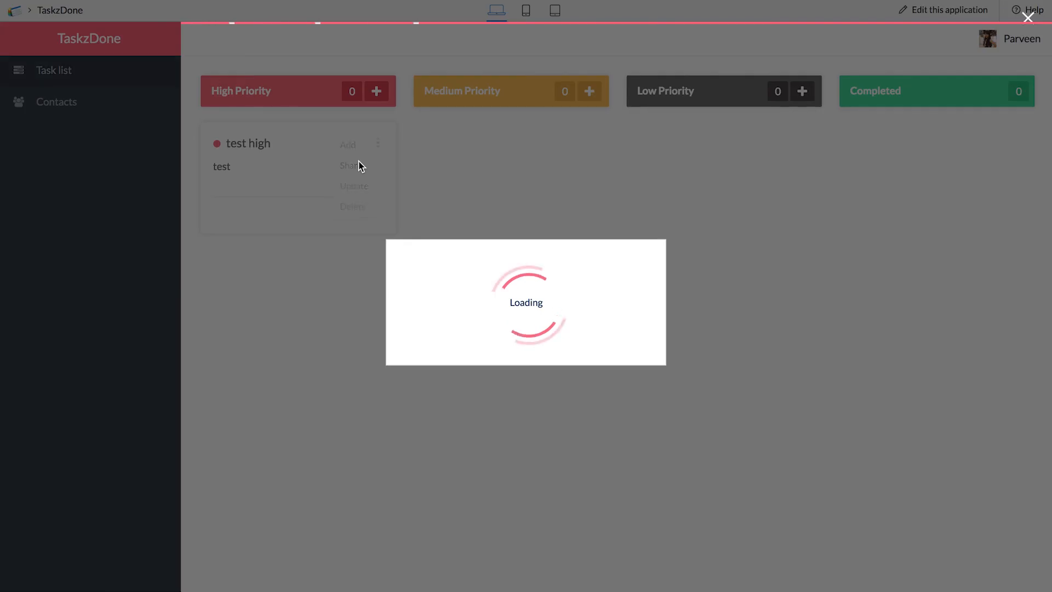
pyautogui.click(530, 296)
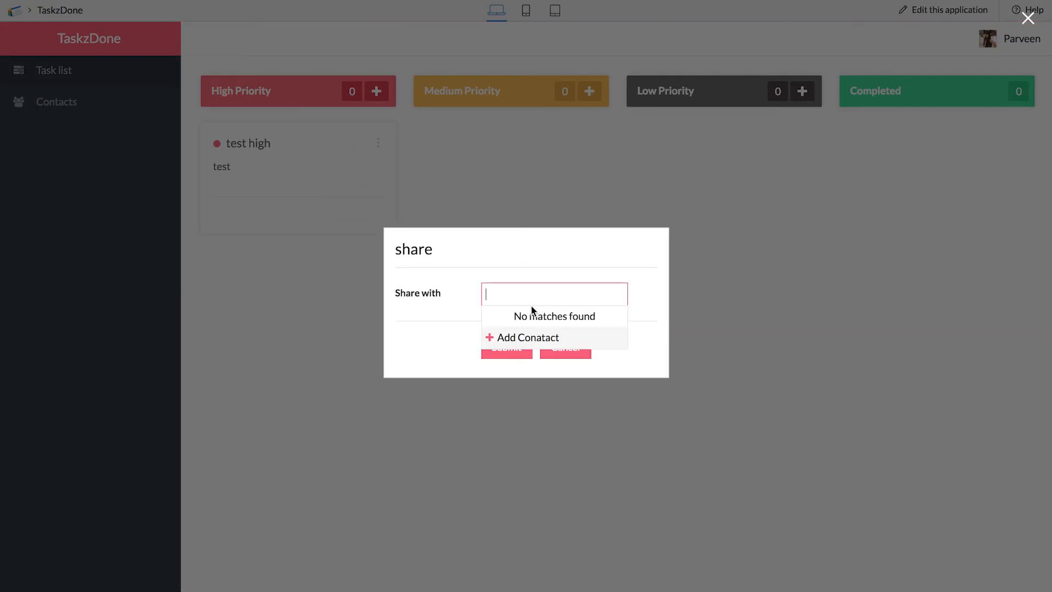
pyautogui.click(536, 343)
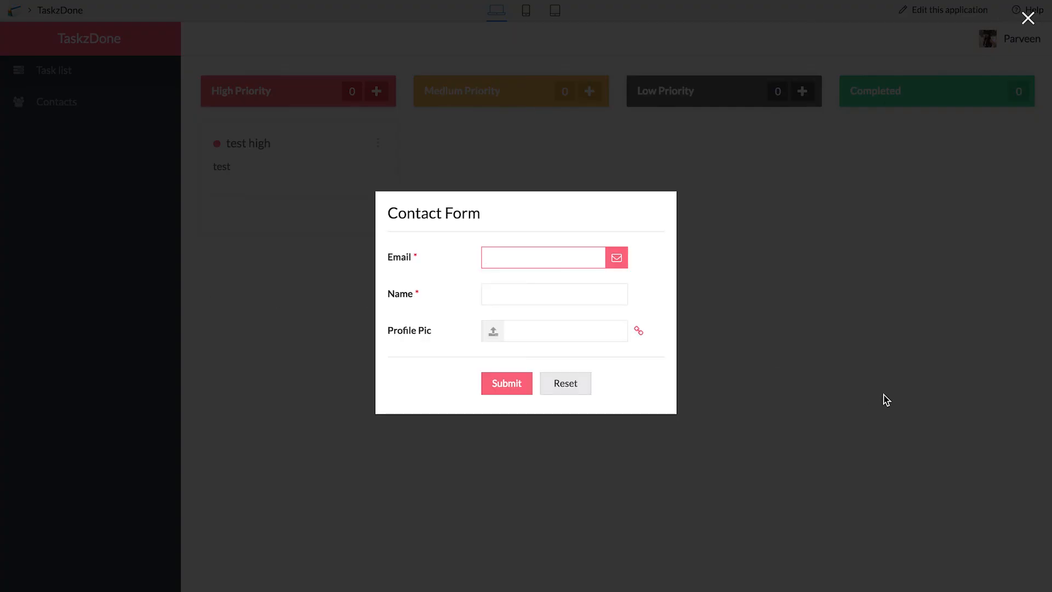
pyautogui.click(1027, 18)
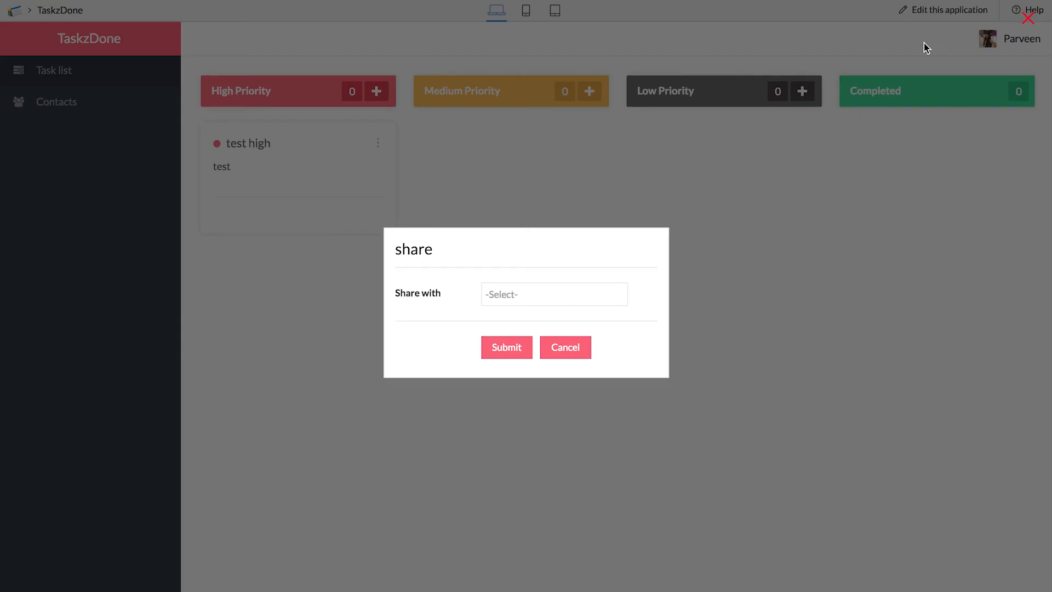
pyautogui.click(573, 356)
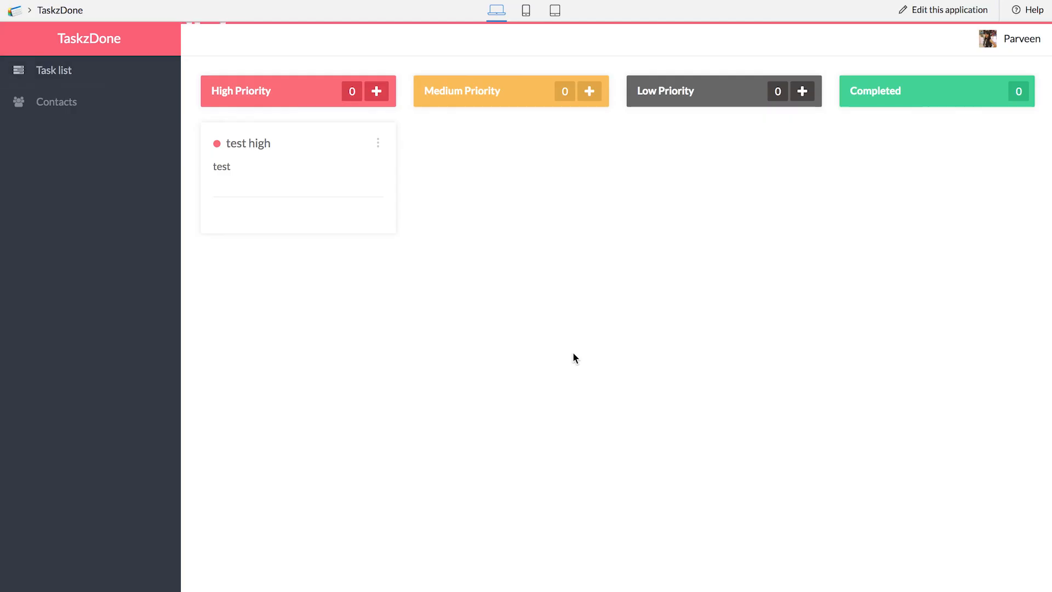